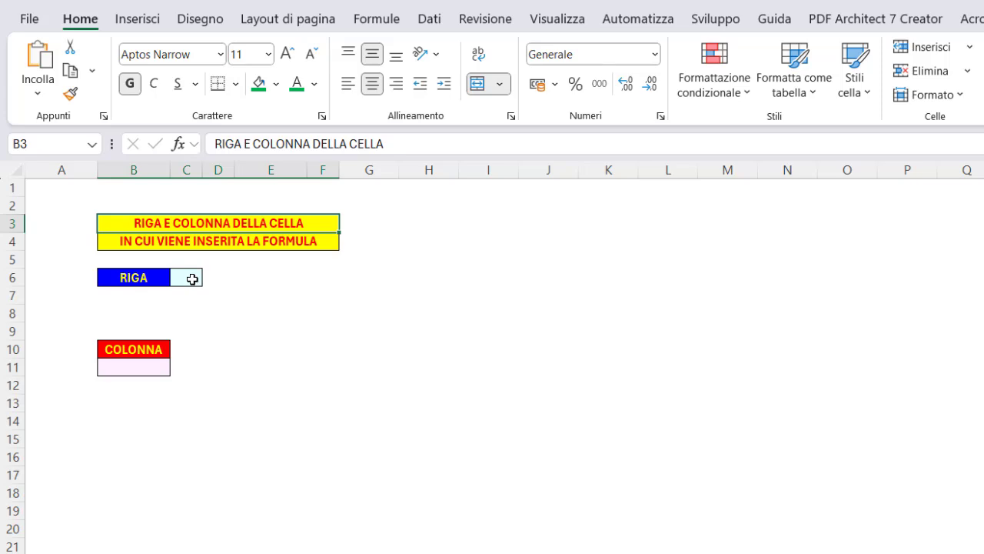
- Enter the formula =RIF.RIGA() in cell C6, beside the RIGA label
{"action": "left_click", "coordinate": [192, 280]}
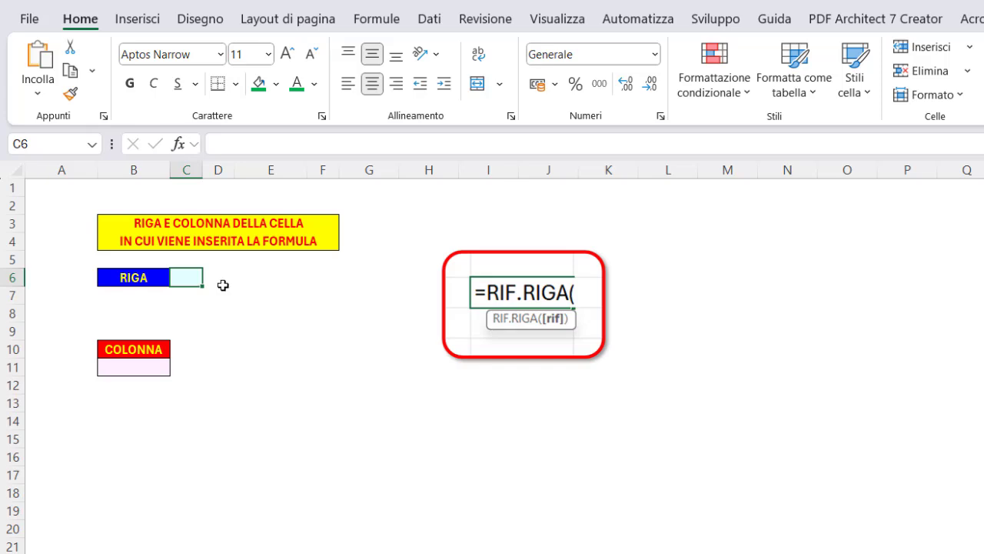
{"action": "type", "text": "=rif"}
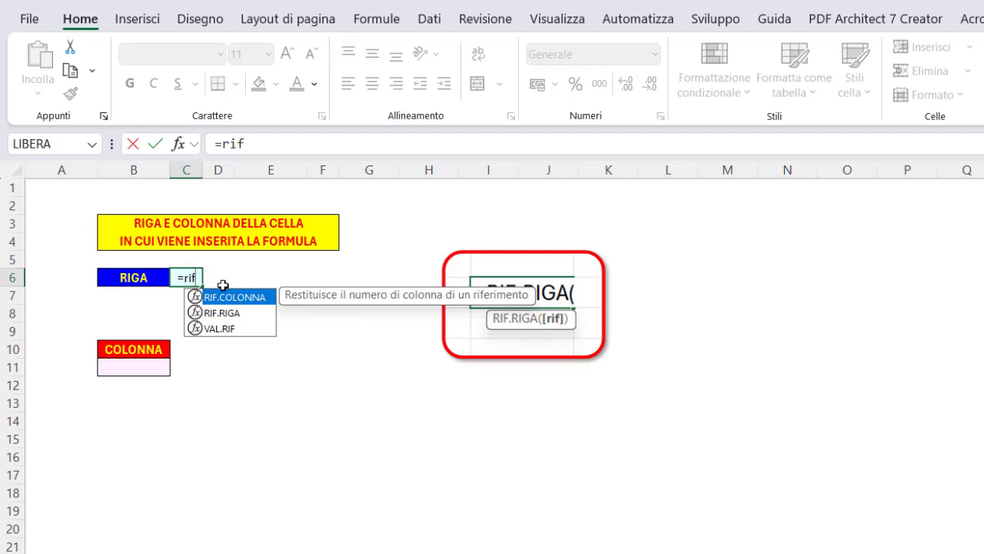
{"action": "double_click", "coordinate": [224, 310]}
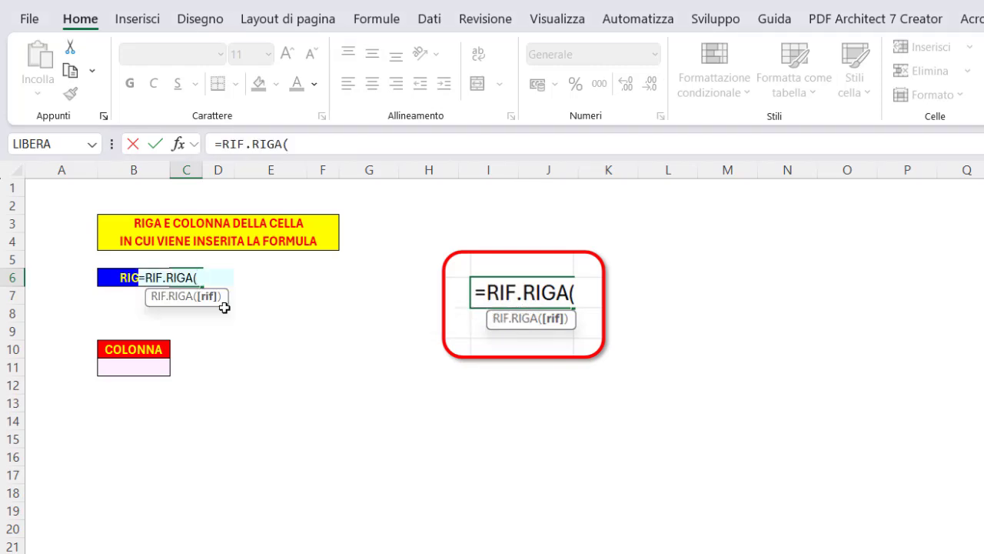
{"action": "type", "text": ")"}
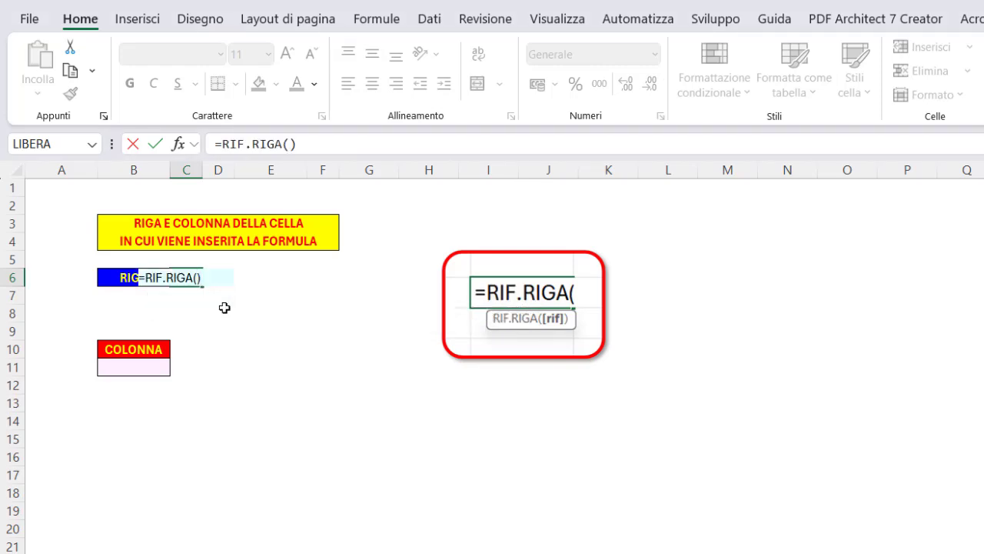
{"action": "key", "text": "Return"}
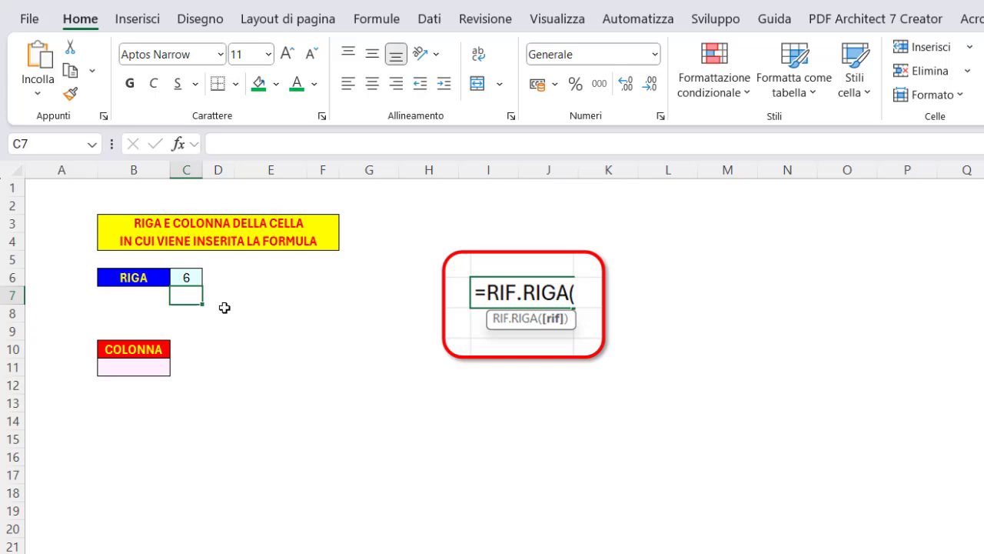
- Try moving the RIGA label and its formula from B6:C6 to B8:C8, and undo the move
{"action": "left_click", "coordinate": [197, 279]}
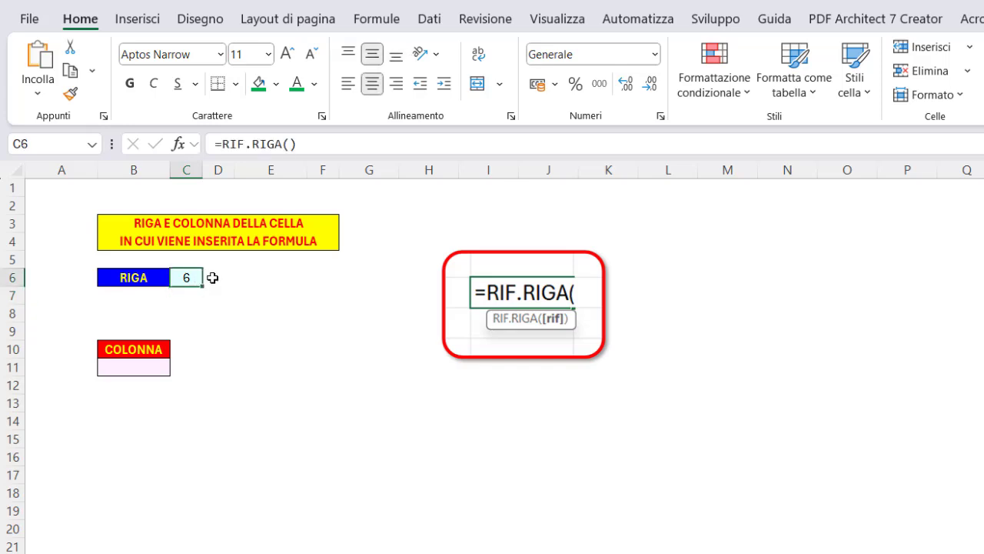
{"action": "left_click_drag", "start_coordinate": [164, 277], "coordinate": [161, 315]}
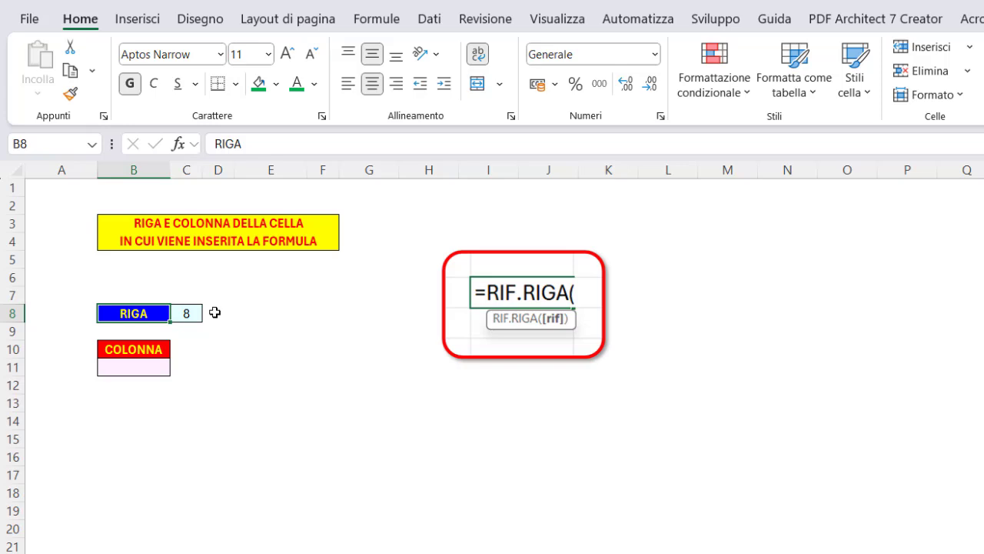
{"action": "key", "text": "ctrl+z"}
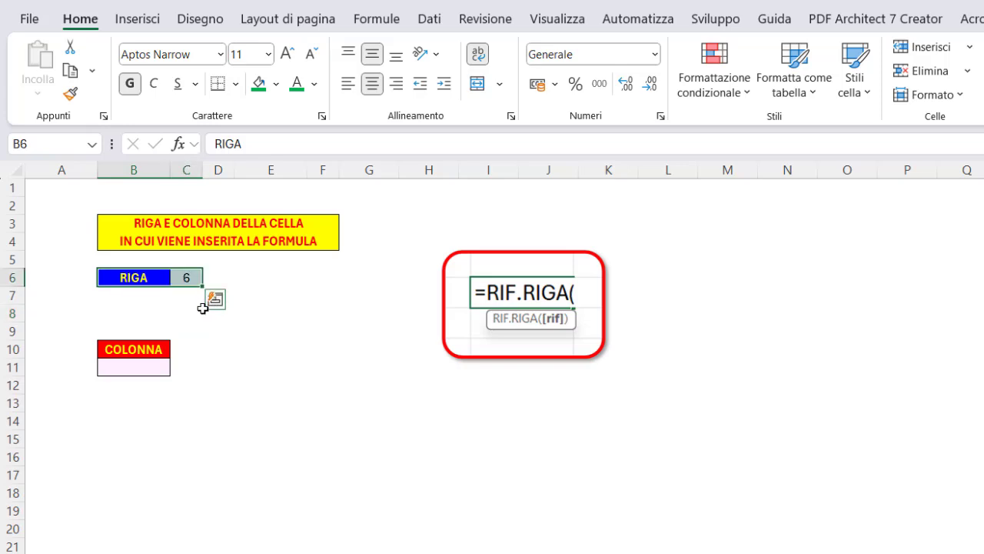
- Copy the RIGA label and its formula from B6:C6 to E10:F10
{"action": "key", "text": "ctrl+c"}
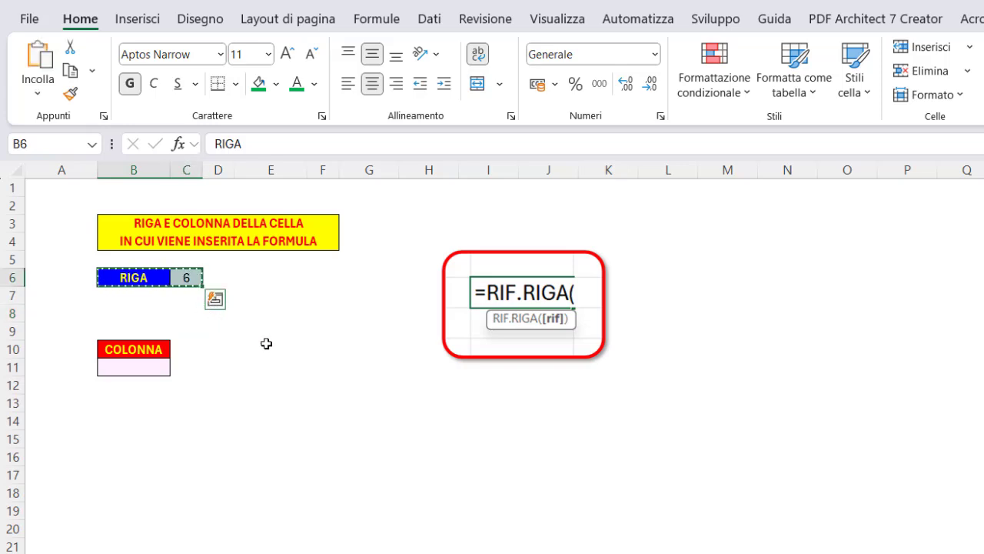
{"action": "left_click", "coordinate": [266, 343]}
{"action": "key", "text": "ctrl+v"}
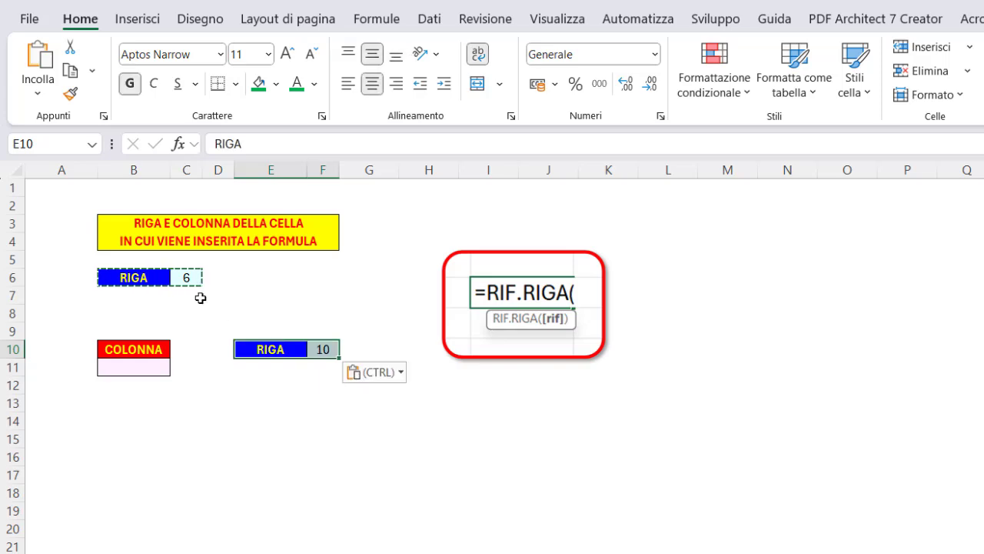
{"action": "key", "text": "Escape"}
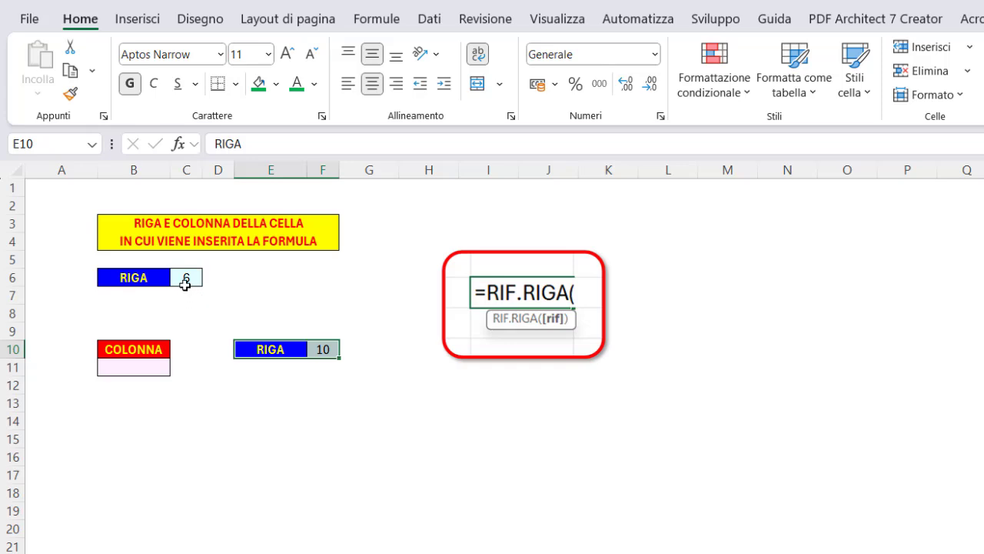
- Select cell C6, hide the sheet's row and column headings, and show them again
{"action": "left_click", "coordinate": [188, 278]}
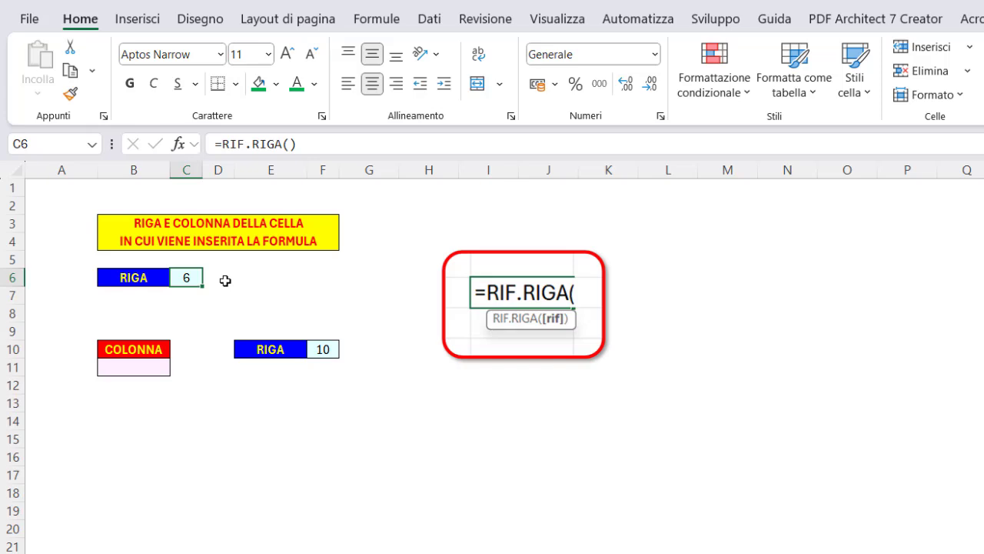
{"action": "left_click", "coordinate": [558, 22]}
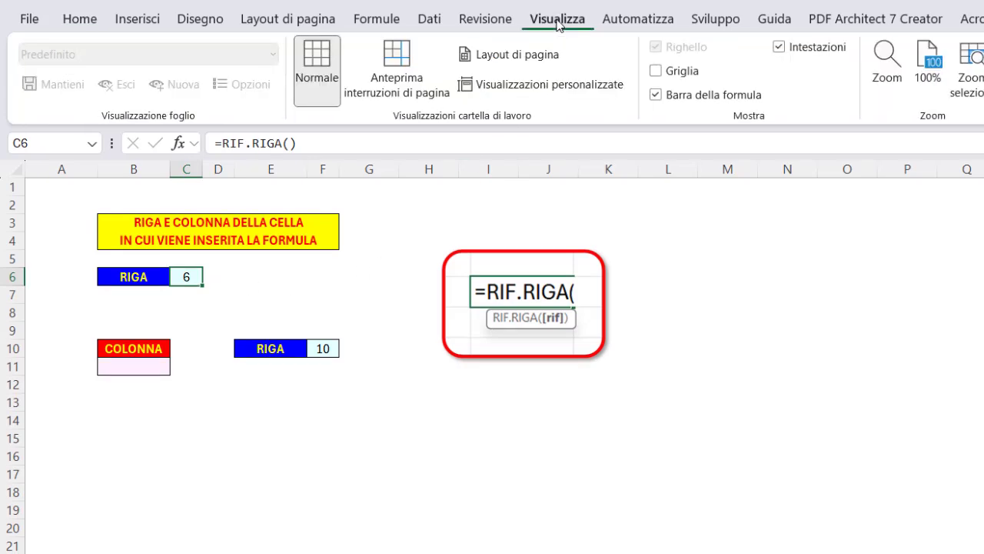
{"action": "left_click", "coordinate": [779, 48]}
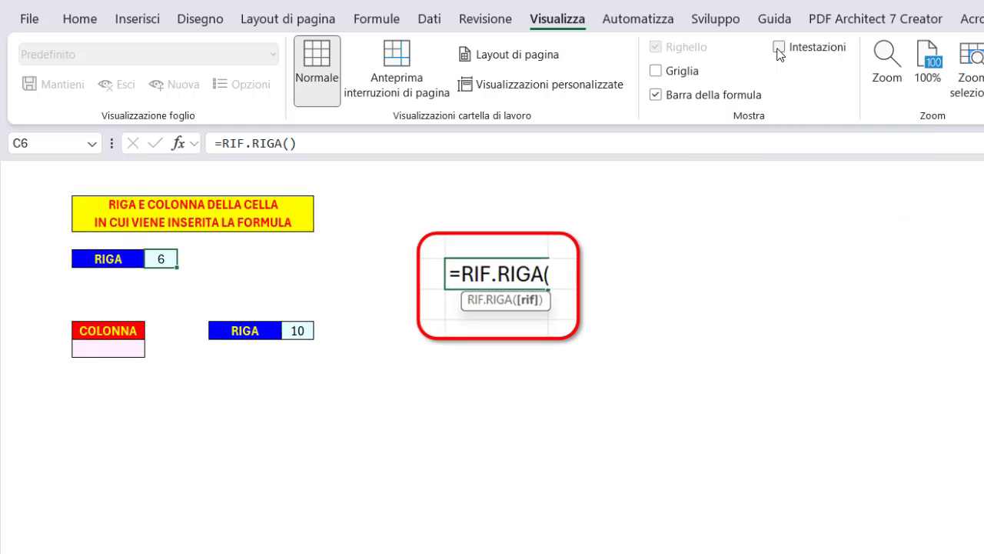
{"action": "left_click", "coordinate": [779, 48]}
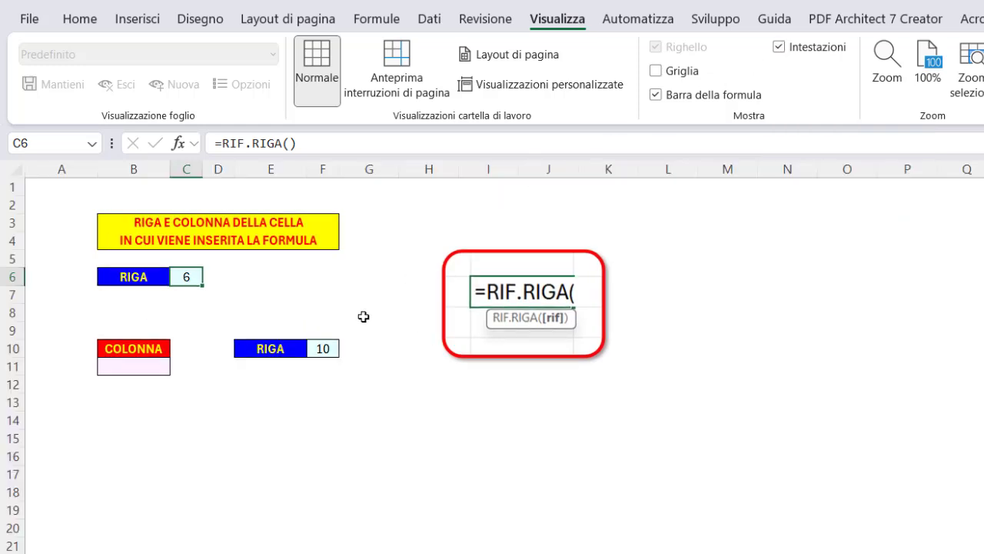
- Enter the formula =RIF.COLONNA() in cell B11, under the COLONNA label
{"action": "left_click", "coordinate": [132, 367]}
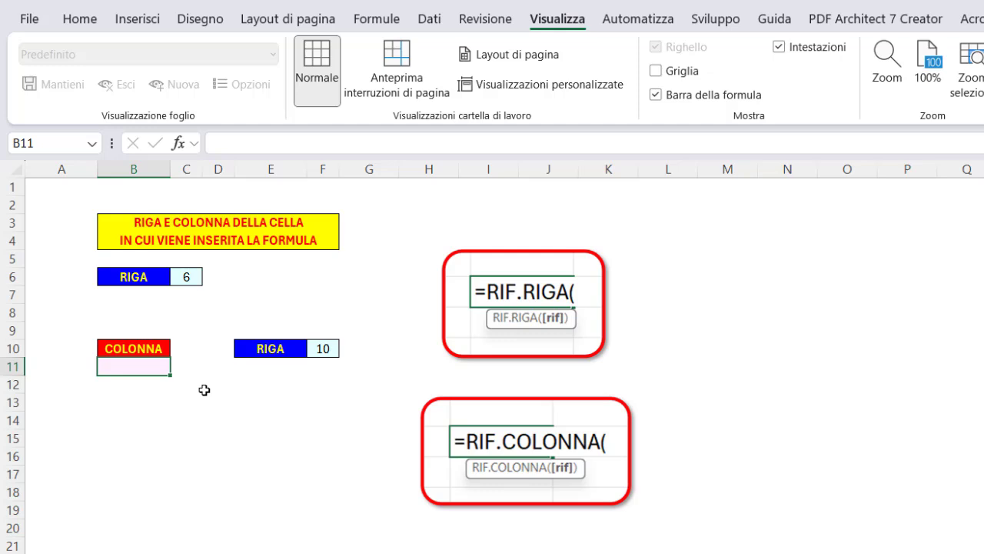
{"action": "type", "text": "=rif"}
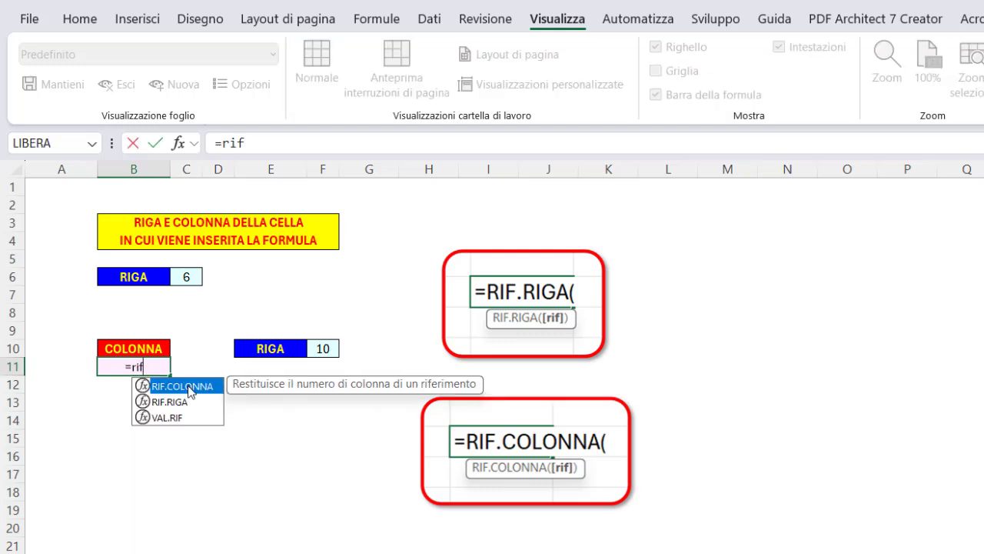
{"action": "double_click", "coordinate": [188, 385]}
{"action": "type", "text": ")"}
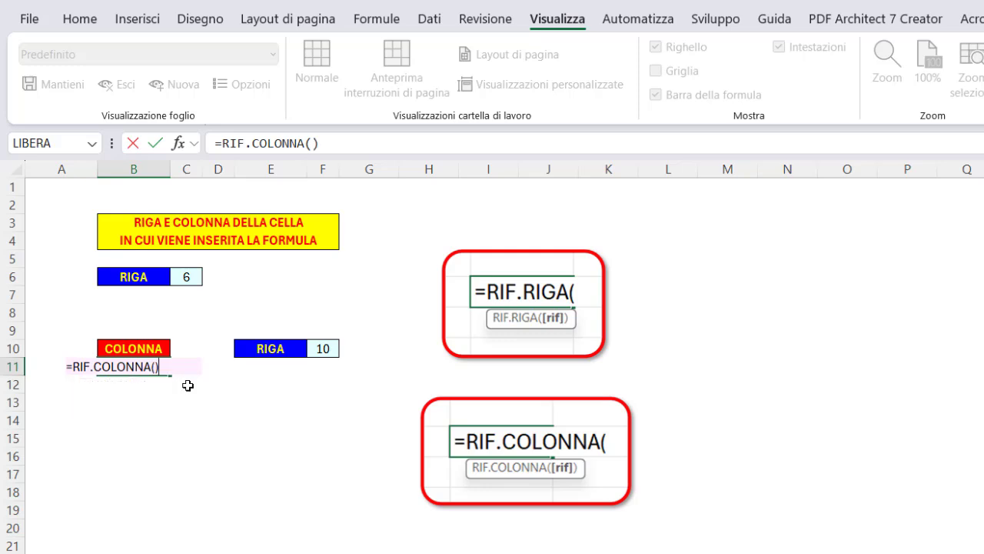
{"action": "key", "text": "Return"}
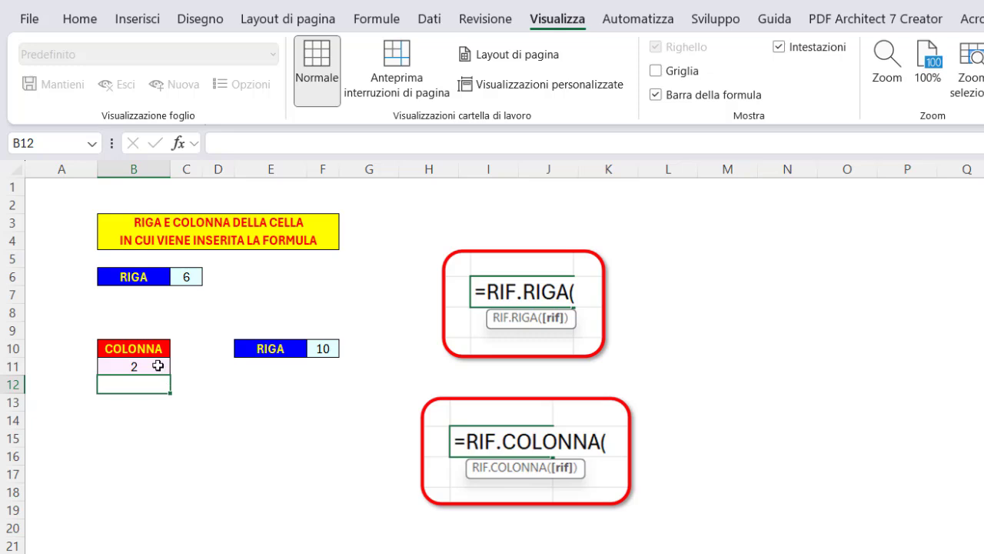
- Try moving the COLONNA label and its formula from B10:B11 to E6:E7, and undo the move
{"action": "left_click", "coordinate": [158, 366]}
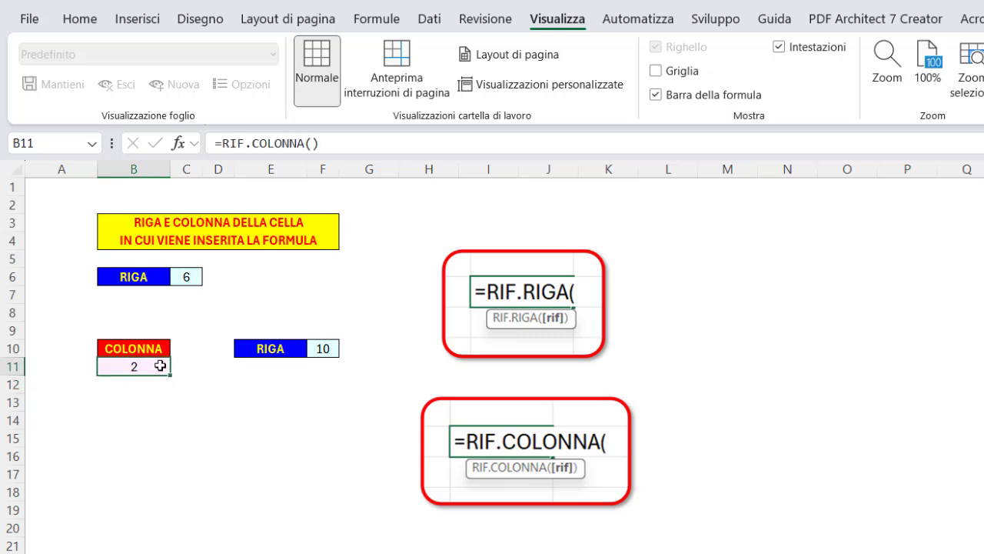
{"action": "left_click_drag", "start_coordinate": [158, 348], "coordinate": [299, 269]}
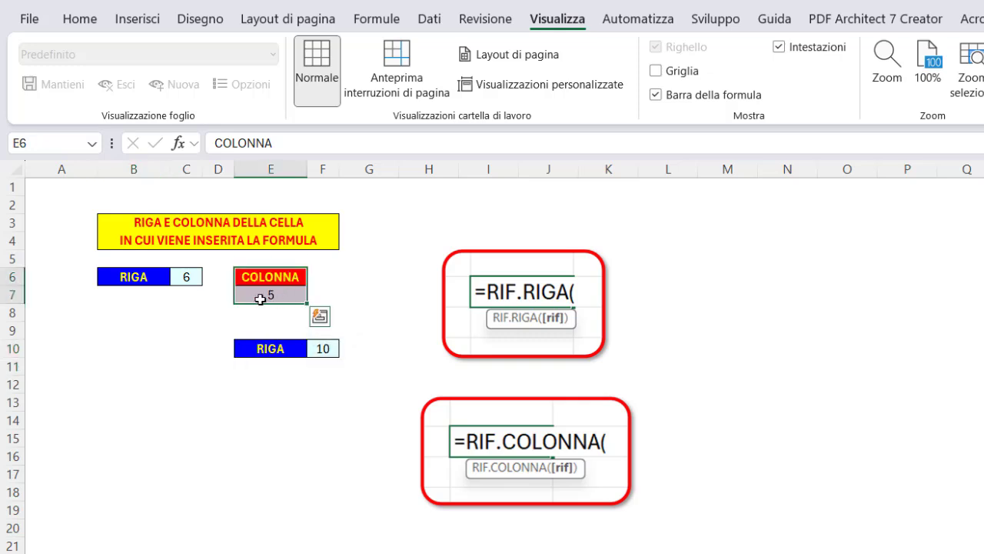
{"action": "key", "text": "ctrl+z"}
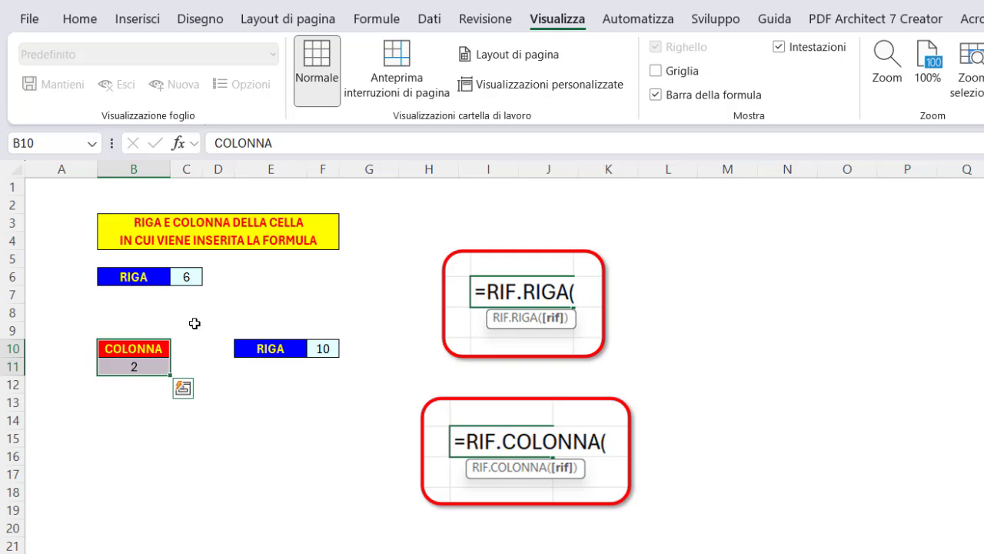
- Copy the COLONNA label and its formula from B10:B11 to E6:E7
{"action": "key", "text": "ctrl+x"}
{"action": "left_click", "coordinate": [261, 275]}
{"action": "key", "text": "ctrl+v"}
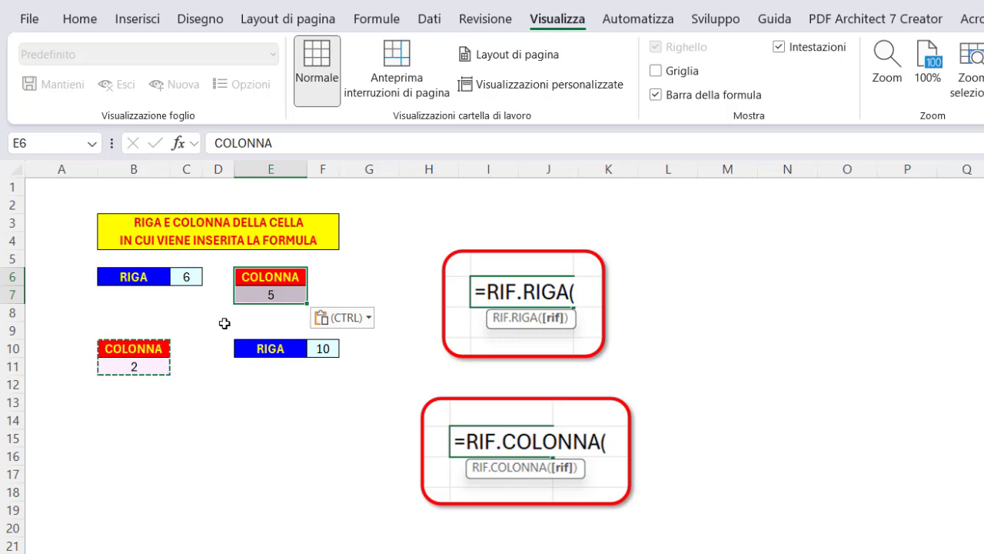
{"action": "key", "text": "Escape"}
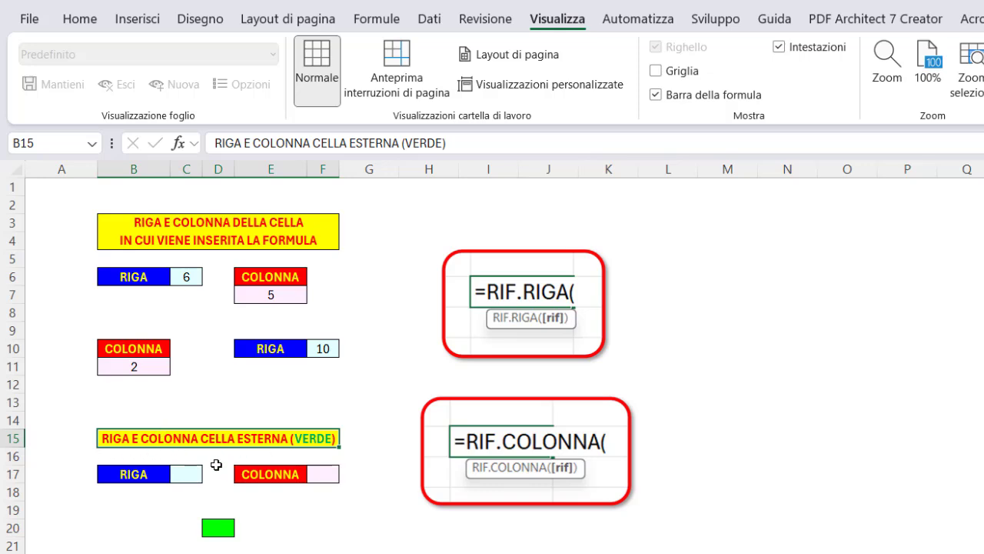
- Enter =RIF.RIGA(D20) in cell C17 to return the row of the green cell
{"action": "left_click", "coordinate": [216, 528]}
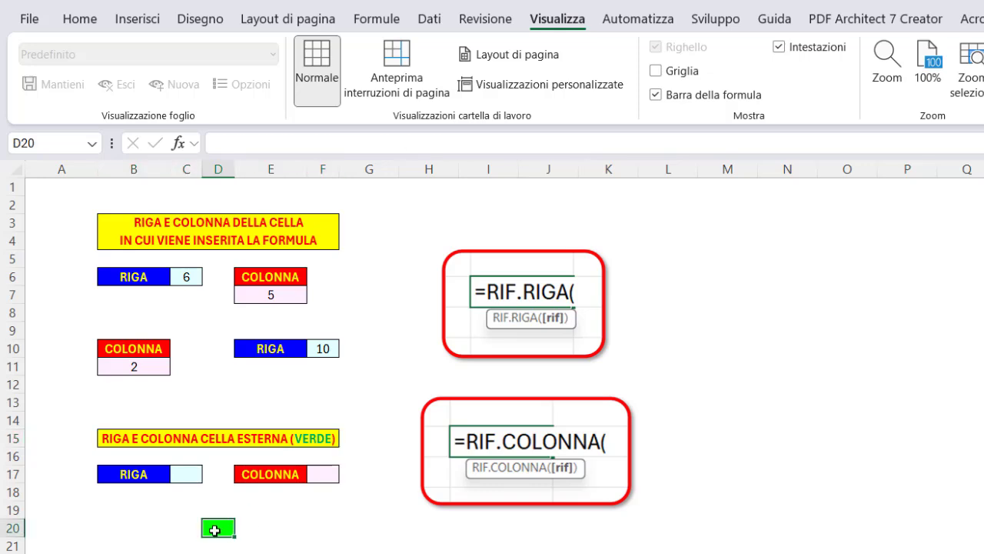
{"action": "left_click", "coordinate": [188, 472]}
{"action": "type", "text": "="}
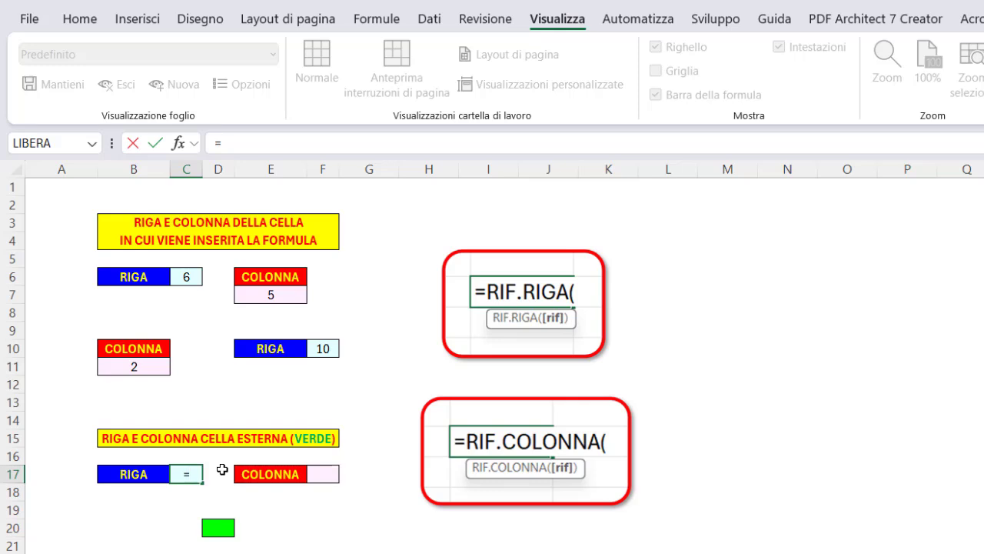
{"action": "type", "text": "rif"}
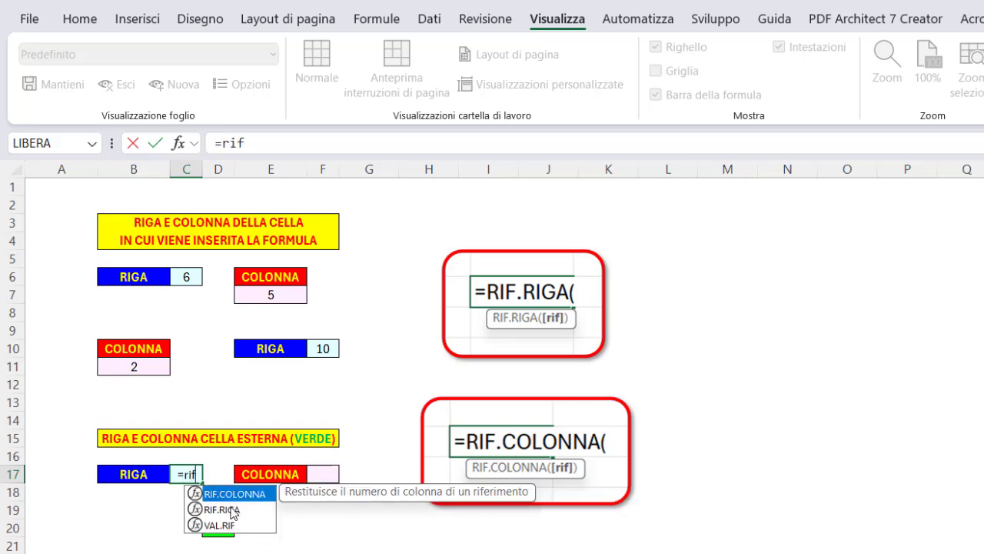
{"action": "double_click", "coordinate": [222, 509]}
{"action": "left_click", "coordinate": [219, 529]}
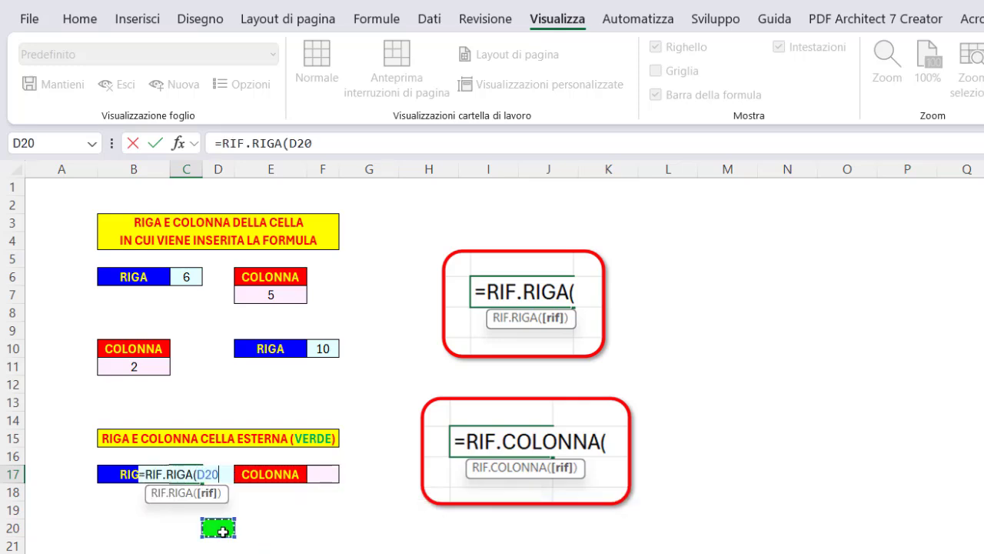
{"action": "type", "text": ")"}
{"action": "key", "text": "Return"}
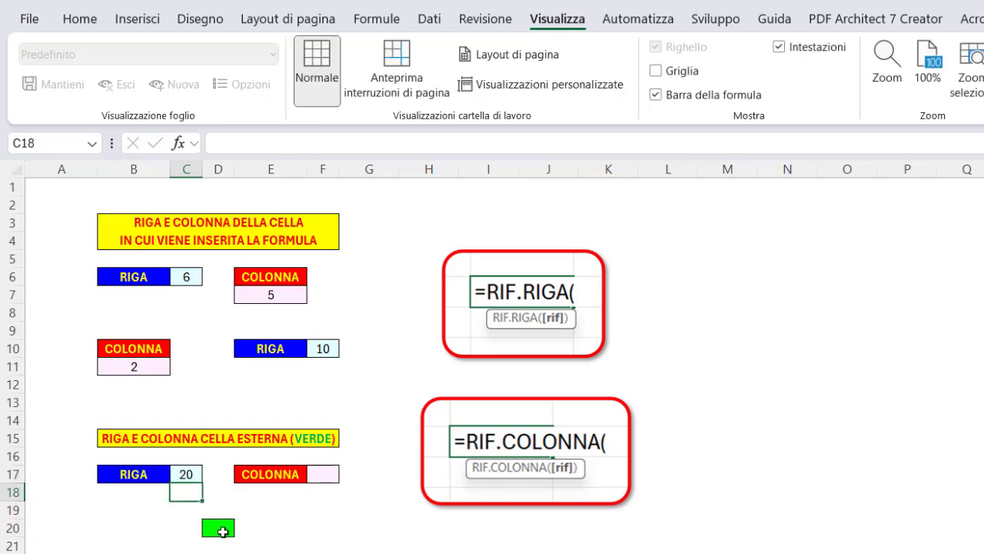
- Enter =RIF.COLONNA(D20) in cell F17 to return the column of the green cell
{"action": "left_click", "coordinate": [319, 473]}
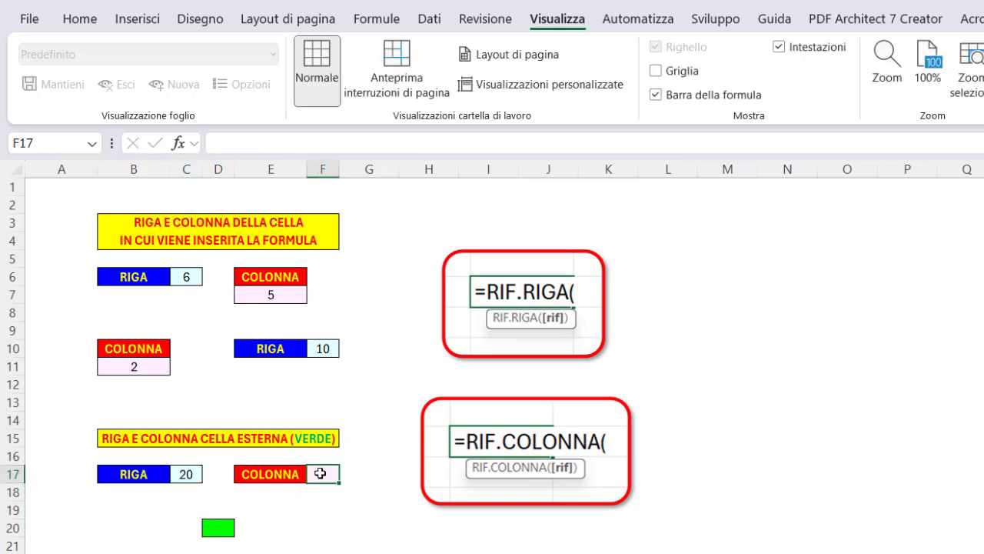
{"action": "type", "text": "=rif"}
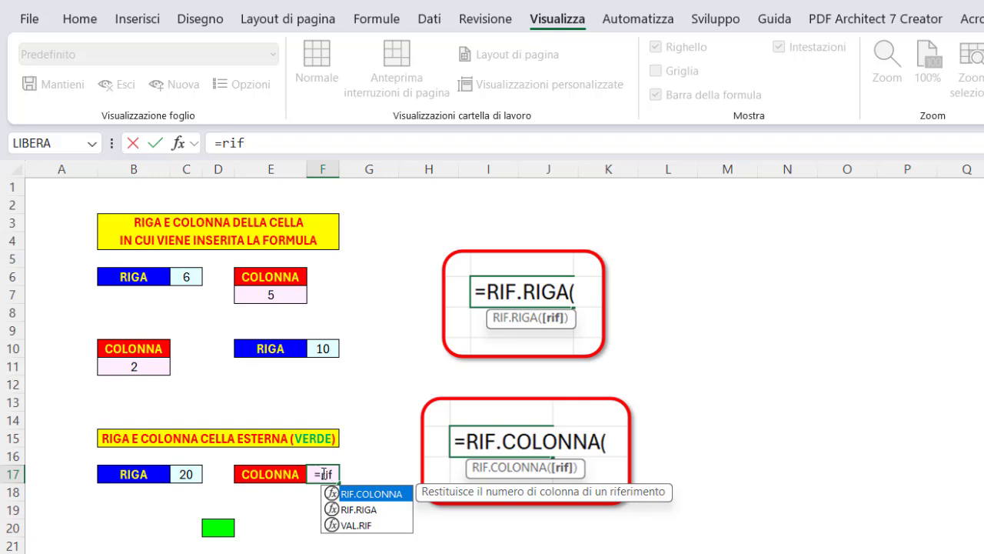
{"action": "double_click", "coordinate": [352, 495]}
{"action": "left_click", "coordinate": [224, 527]}
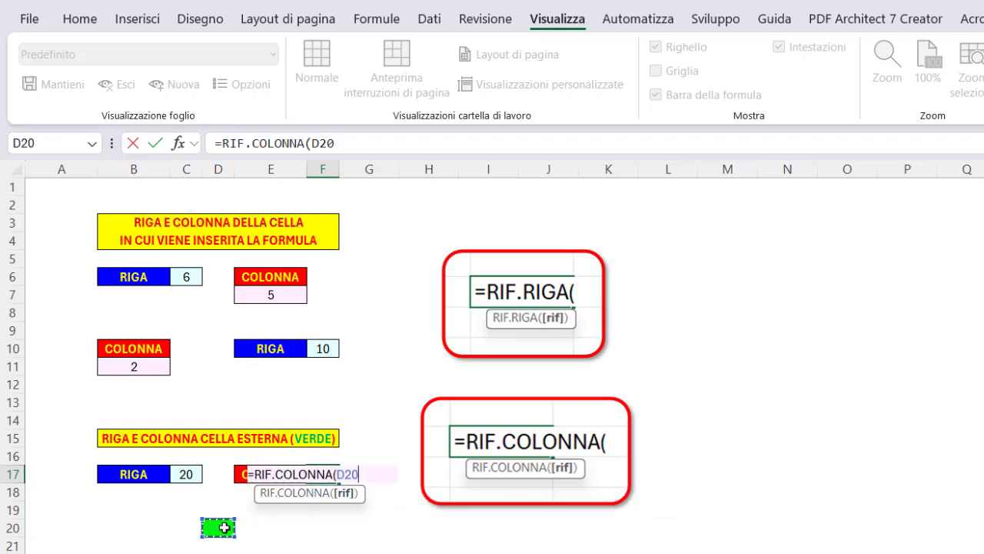
{"action": "key", "text": "Return"}
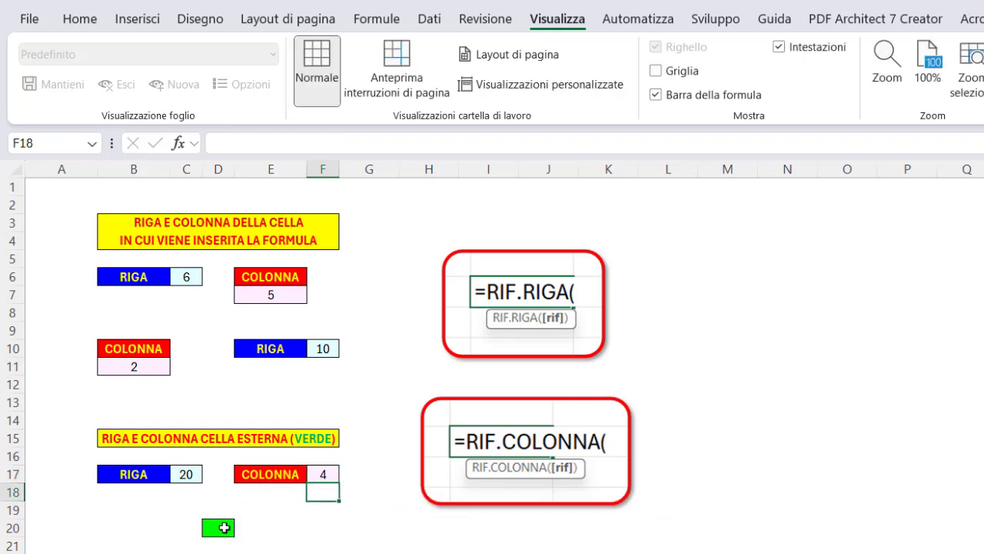
- Move the green reference cell from D20 to E19
{"action": "left_click", "coordinate": [224, 527]}
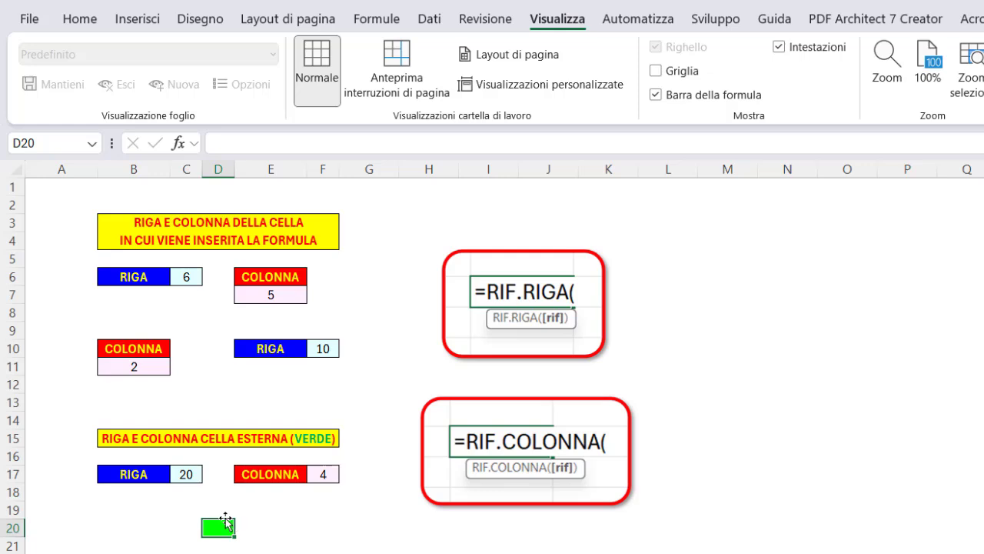
{"action": "left_click_drag", "start_coordinate": [225, 521], "coordinate": [261, 511]}
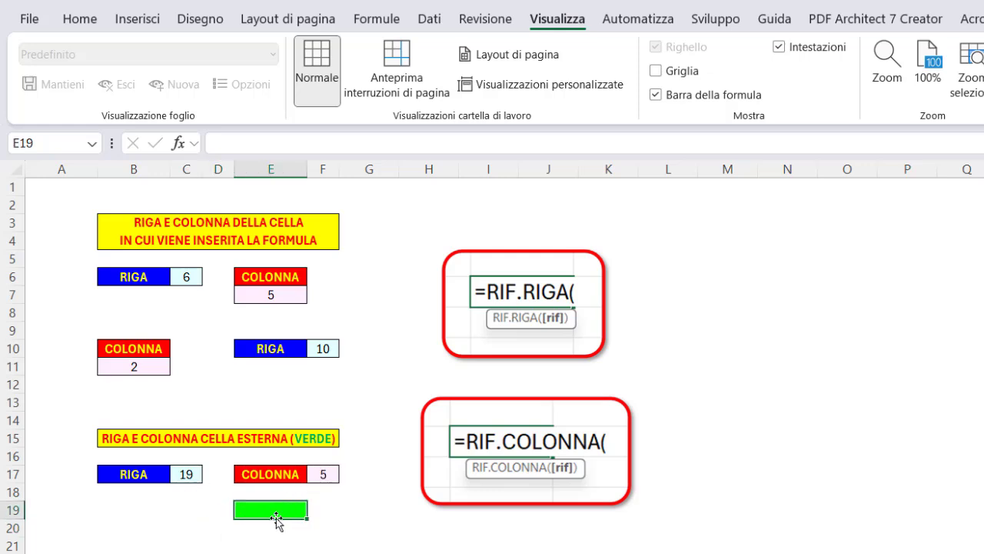
- Move the green reference cell from E19 back to D20
{"action": "left_click_drag", "start_coordinate": [275, 516], "coordinate": [226, 528]}
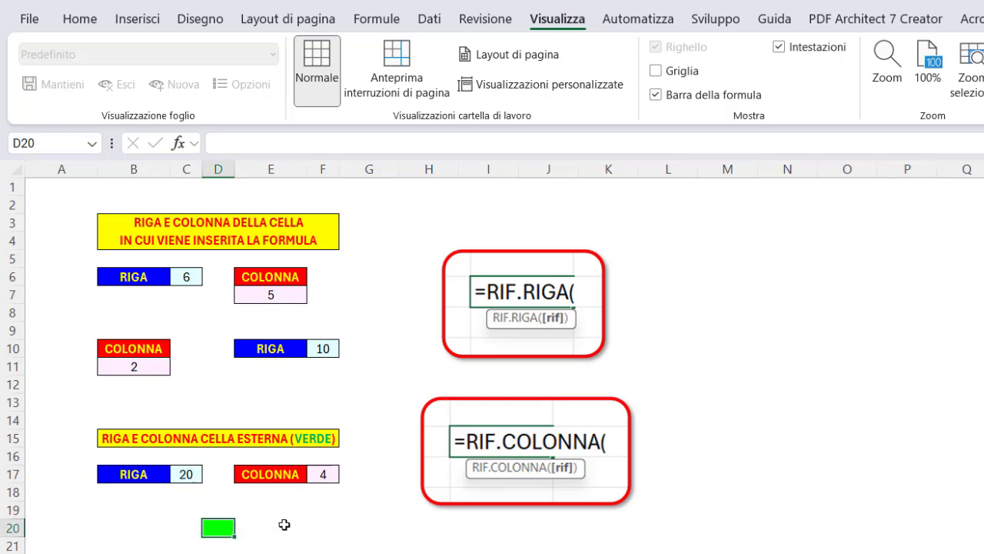
{"action": "left_click", "coordinate": [328, 228]}
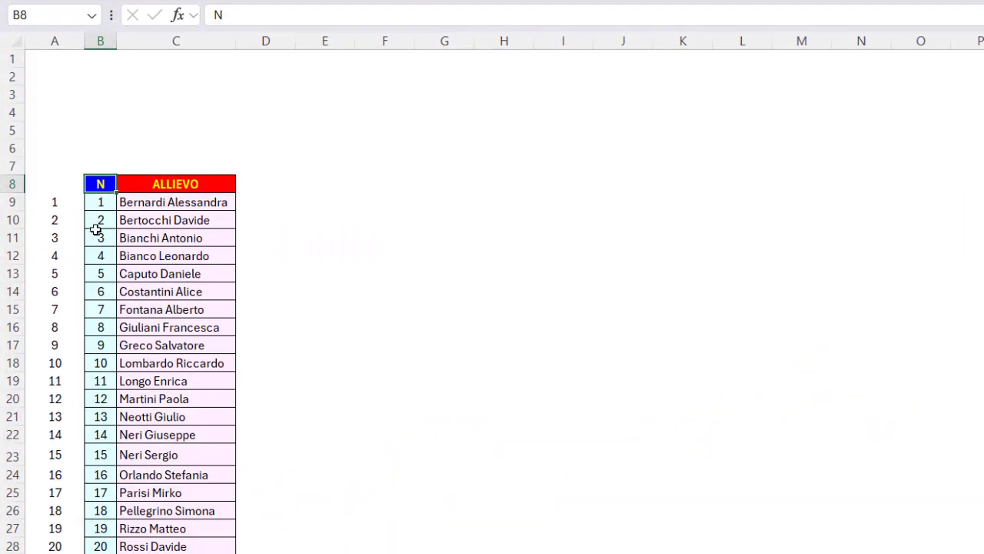
- Inspect several of the fixed numbers in column A beside the ALLIEVO list
{"action": "left_click", "coordinate": [61, 274]}
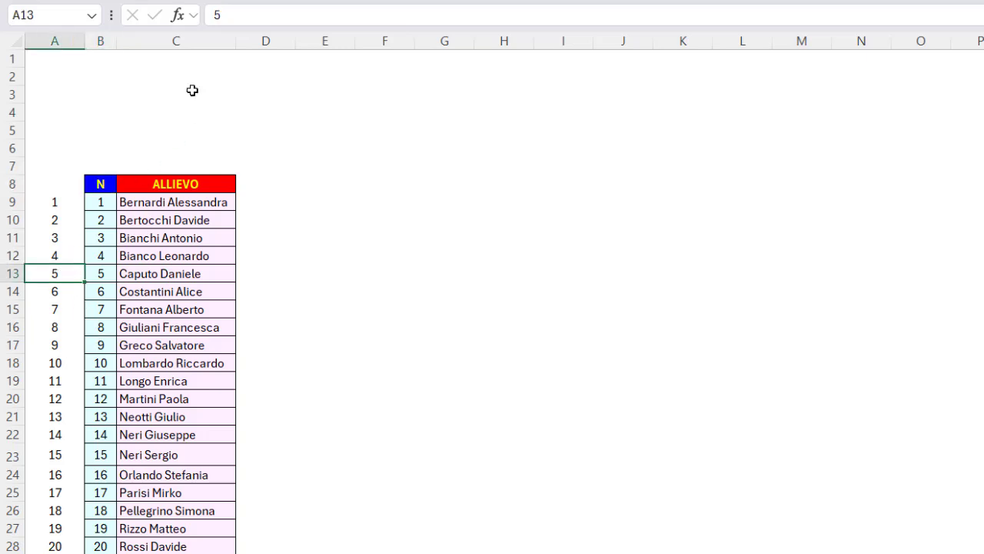
{"action": "left_click", "coordinate": [60, 323]}
{"action": "left_click", "coordinate": [53, 378]}
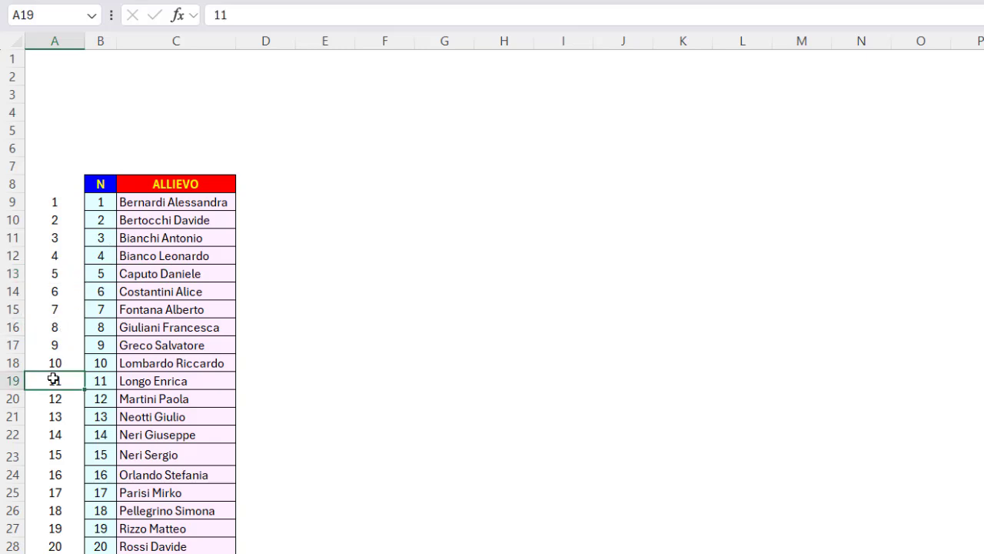
{"action": "left_click", "coordinate": [76, 435]}
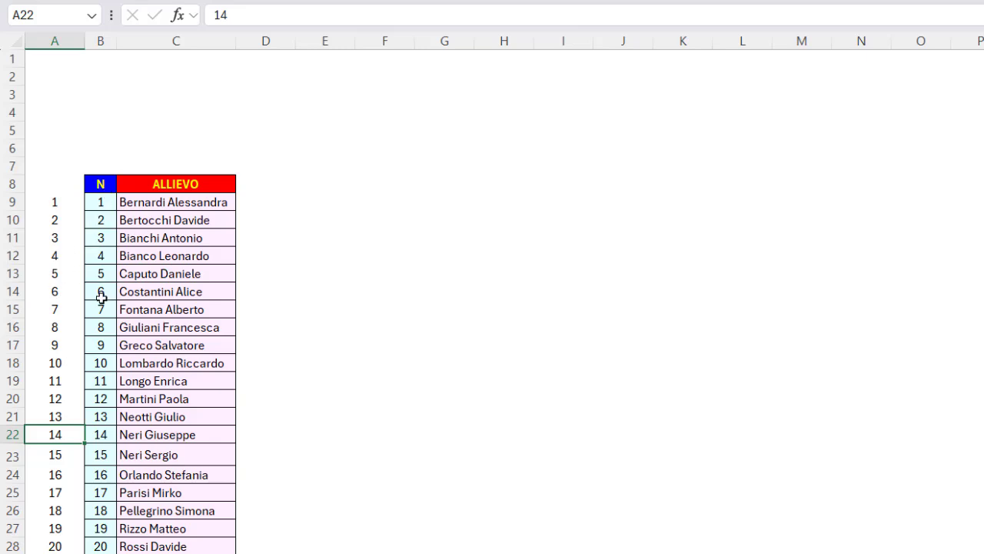
- Delete rows 11 to 20, compare the numbering in columns A and B, and undo the deletion
{"action": "left_click_drag", "start_coordinate": [4, 238], "coordinate": [3, 398]}
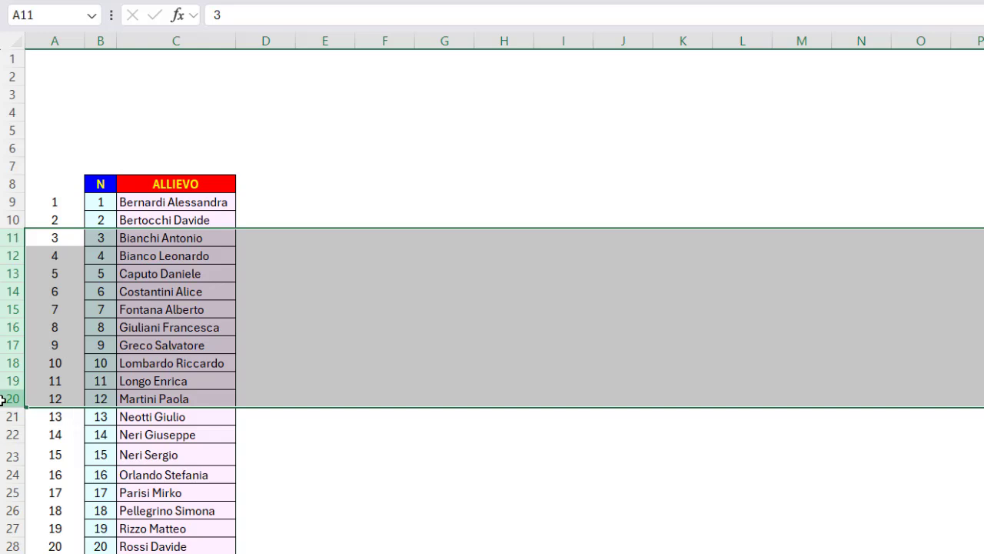
{"action": "key", "text": "ctrl+minus"}
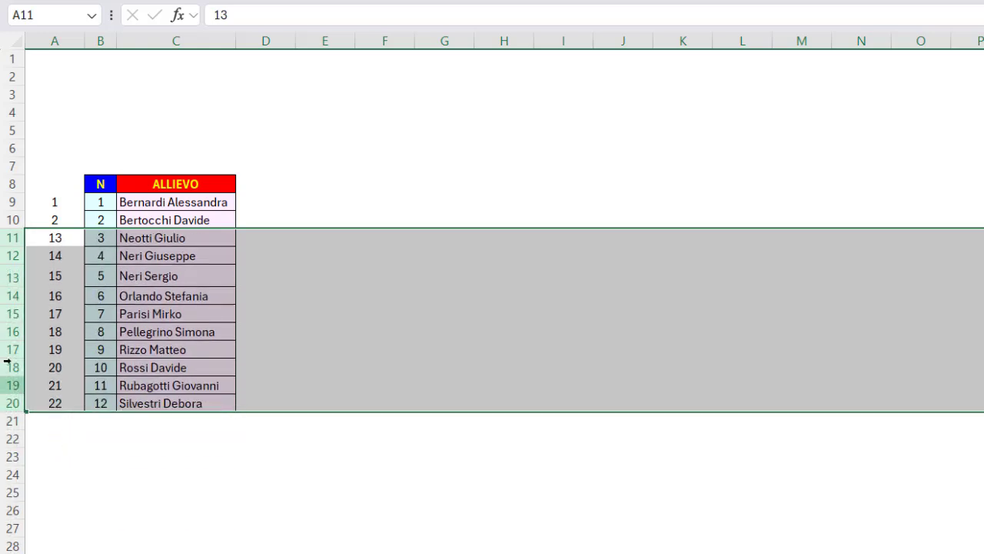
{"action": "left_click", "coordinate": [43, 216]}
{"action": "left_click_drag", "start_coordinate": [39, 222], "coordinate": [44, 238]}
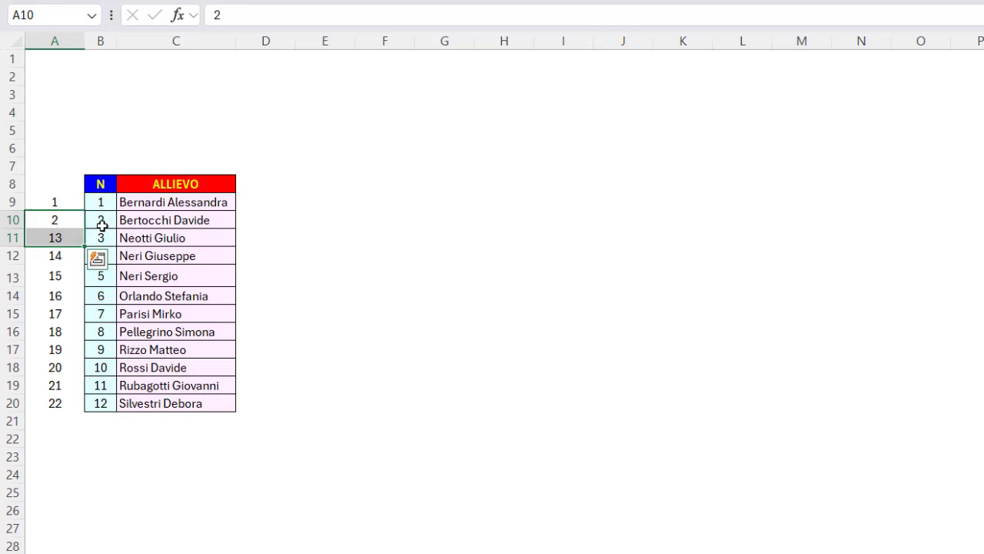
{"action": "left_click", "coordinate": [102, 184]}
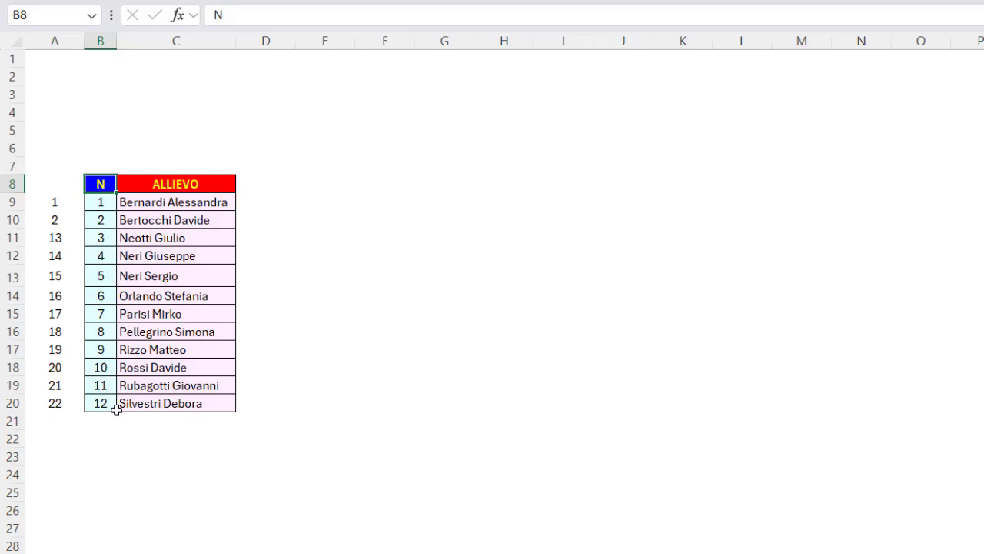
{"action": "key", "text": "ctrl+z"}
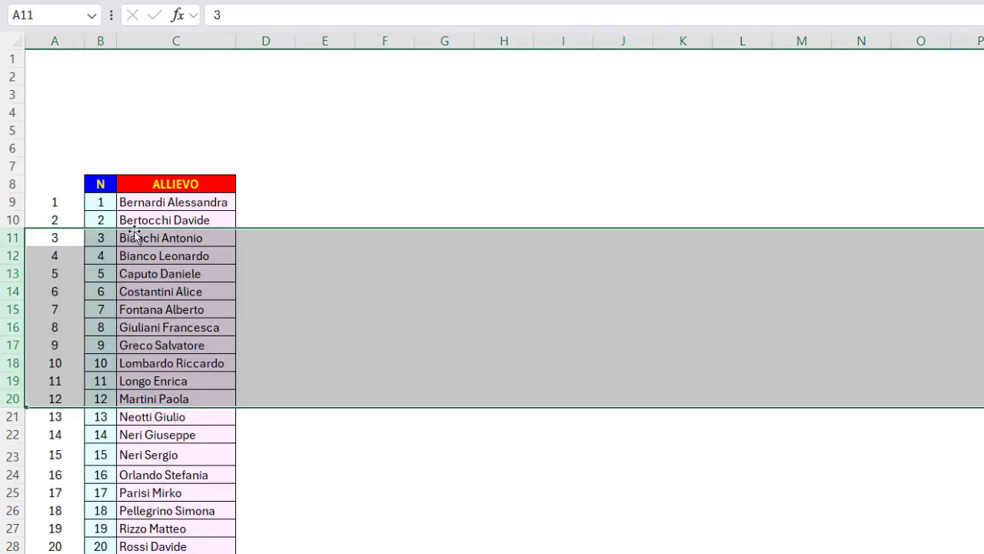
- Clear the N column and refill it from B9 down the list with the formula =RIF.RIGA()-8
{"action": "key", "text": "ctrl+z"}
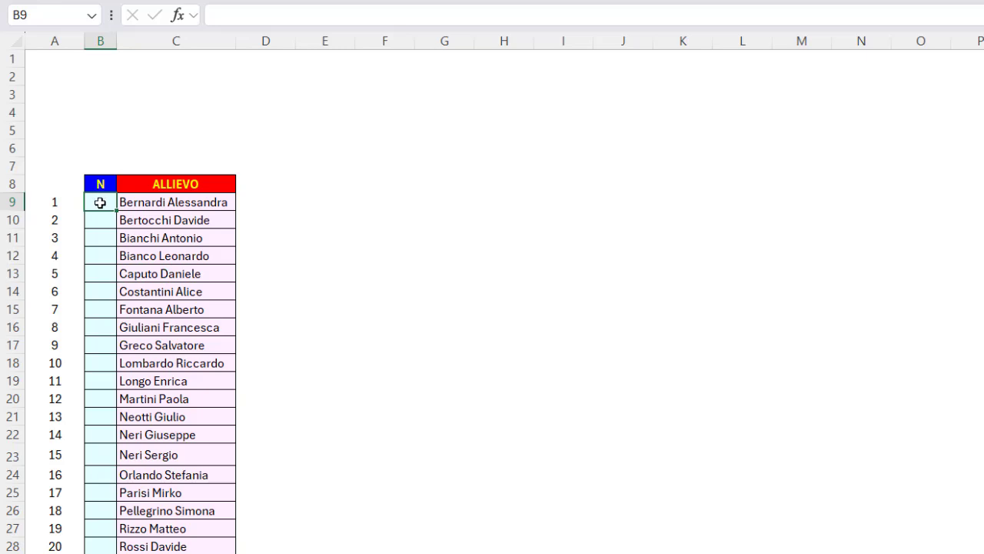
{"action": "type", "text": "="}
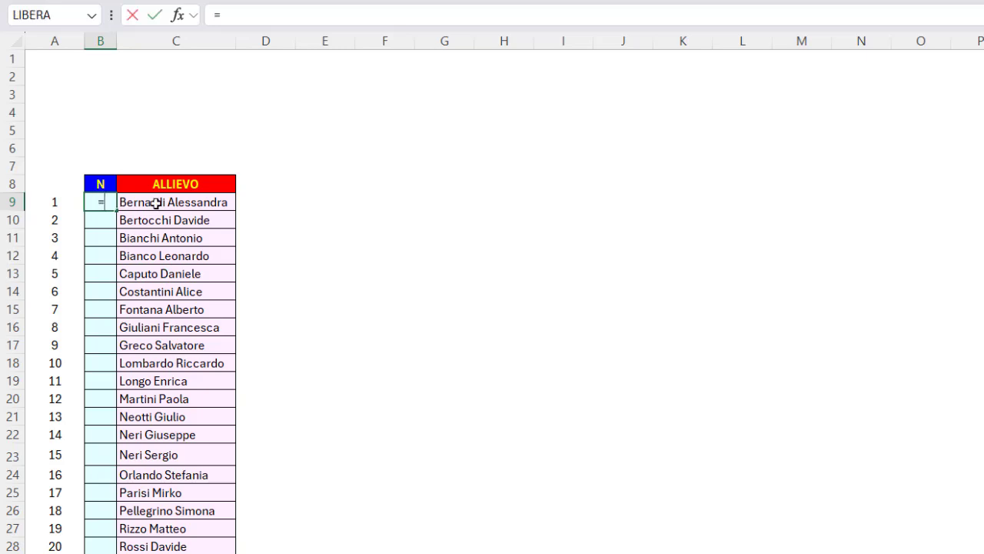
{"action": "type", "text": "rif"}
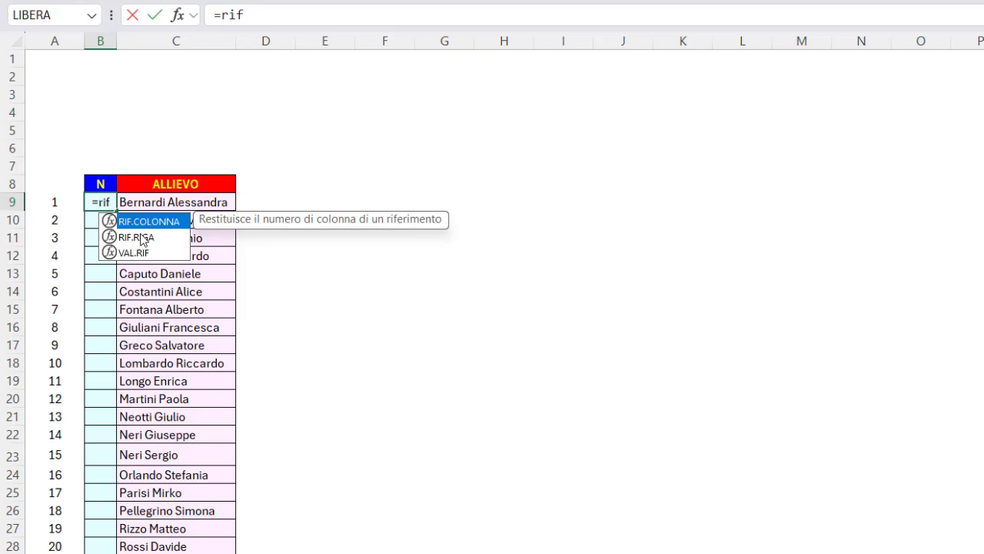
{"action": "double_click", "coordinate": [142, 238]}
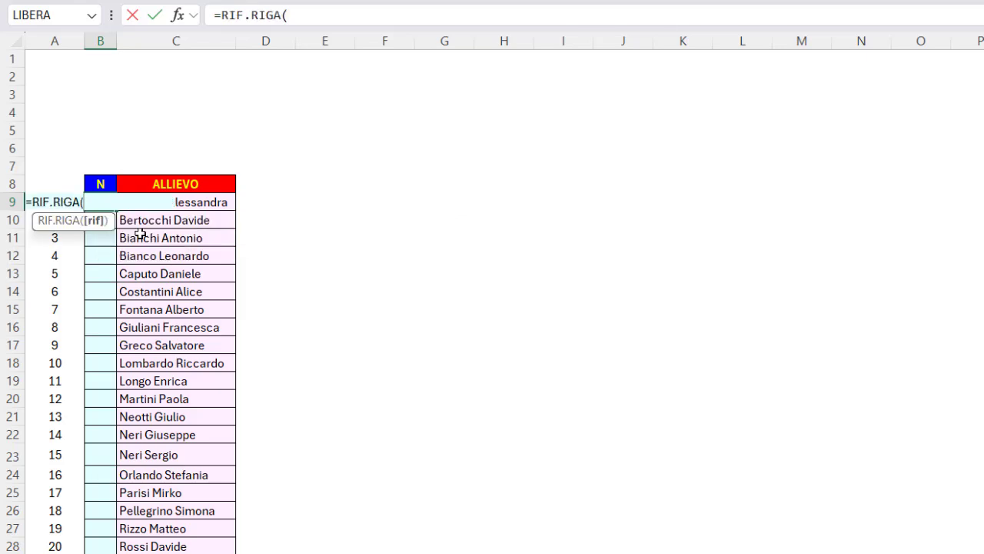
{"action": "type", "text": ")-8"}
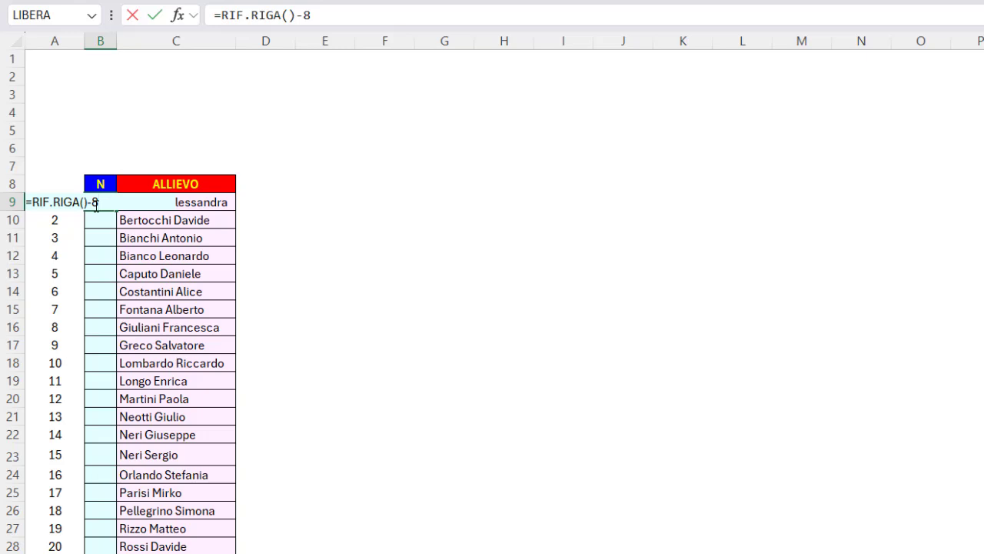
{"action": "key", "text": "Return"}
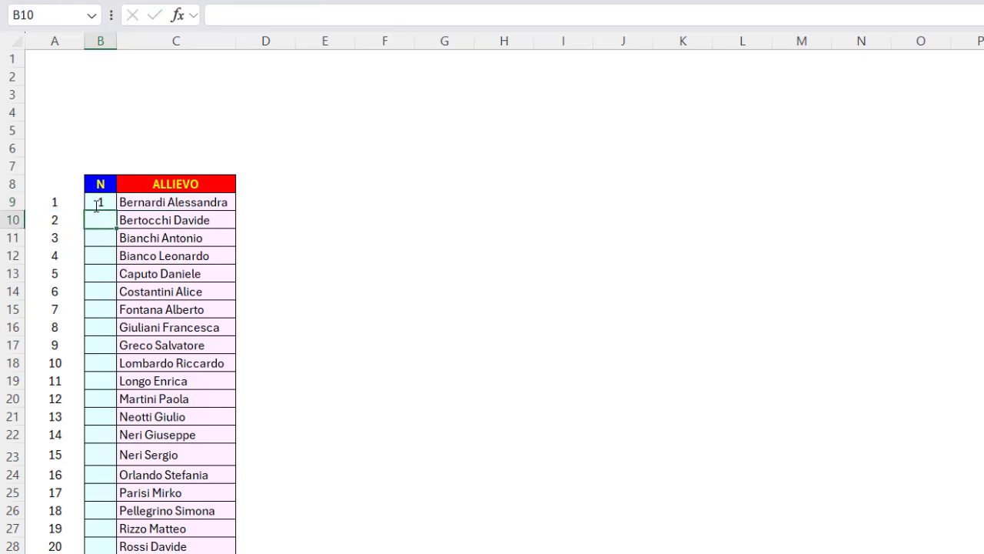
{"action": "left_click", "coordinate": [102, 202]}
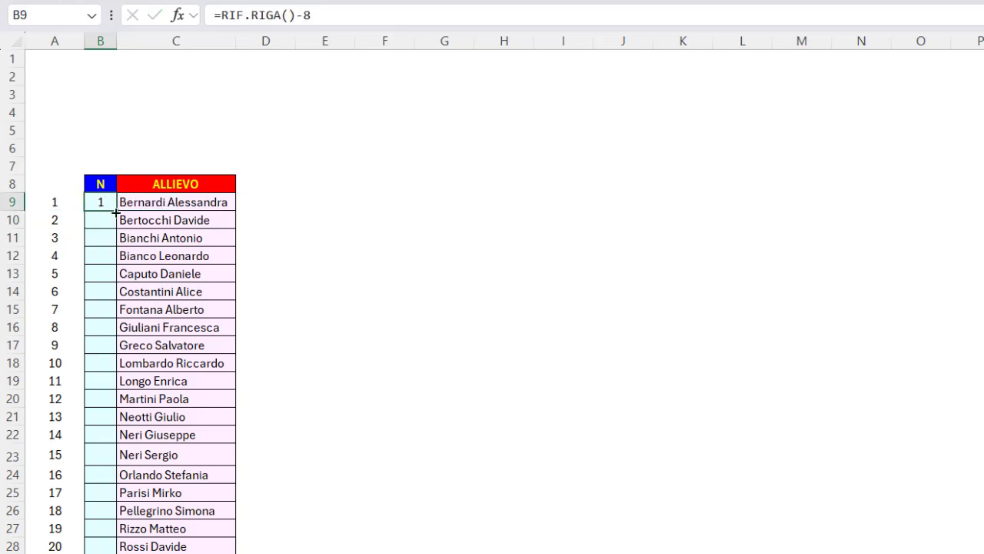
{"action": "double_click", "coordinate": [116, 211]}
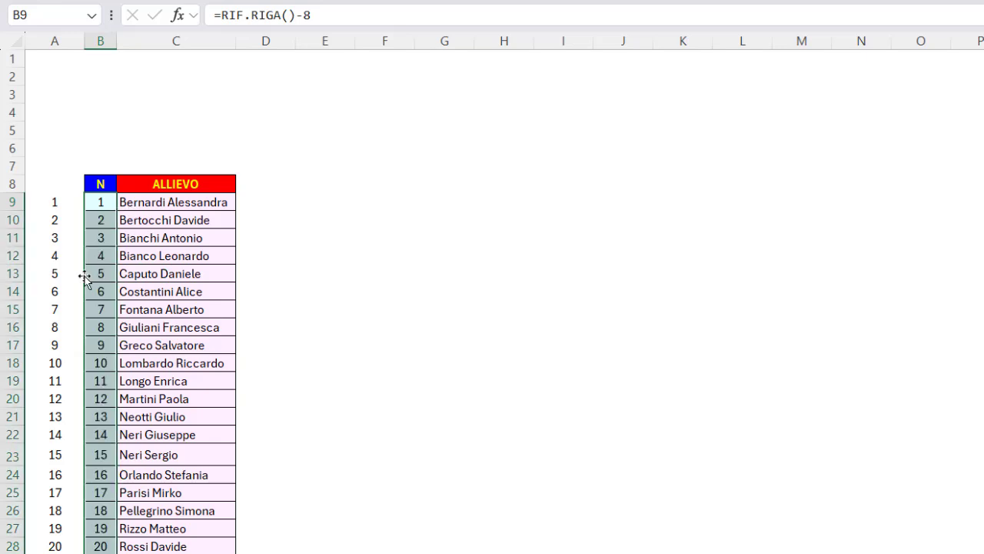
- Delete rows 13 to 19 to test the formula numbering in column B, and undo the deletion
{"action": "left_click_drag", "start_coordinate": [9, 273], "coordinate": [3, 387]}
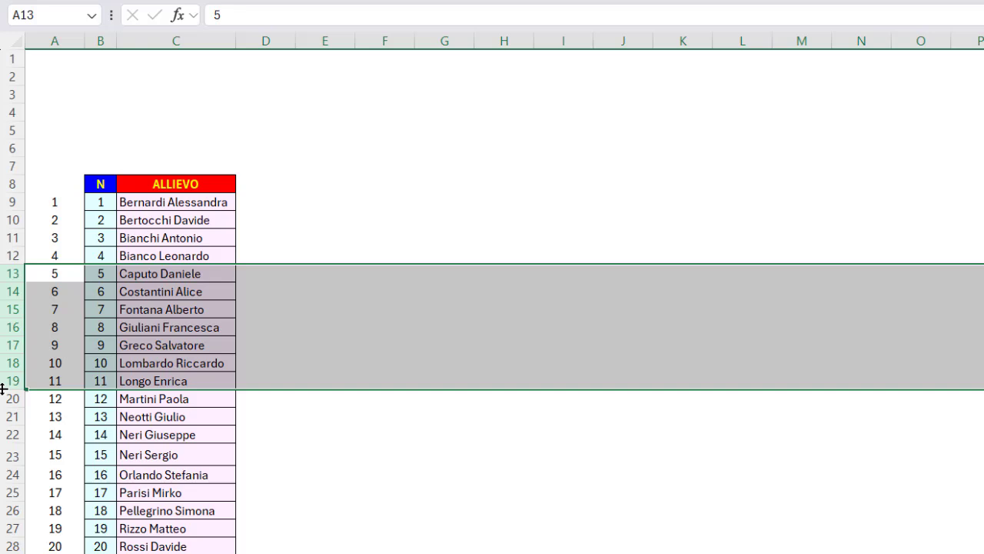
{"action": "key", "text": "ctrl+minus"}
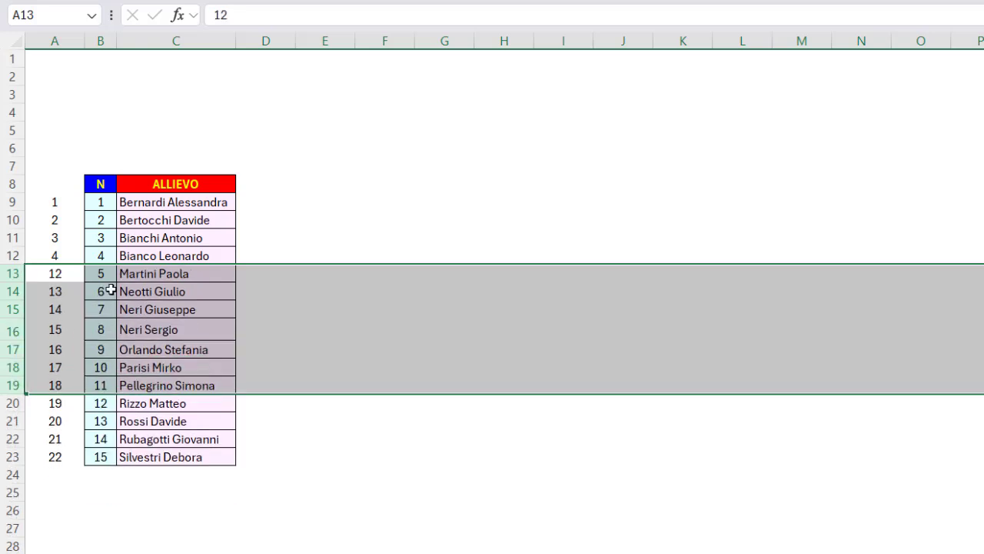
{"action": "left_click", "coordinate": [104, 237]}
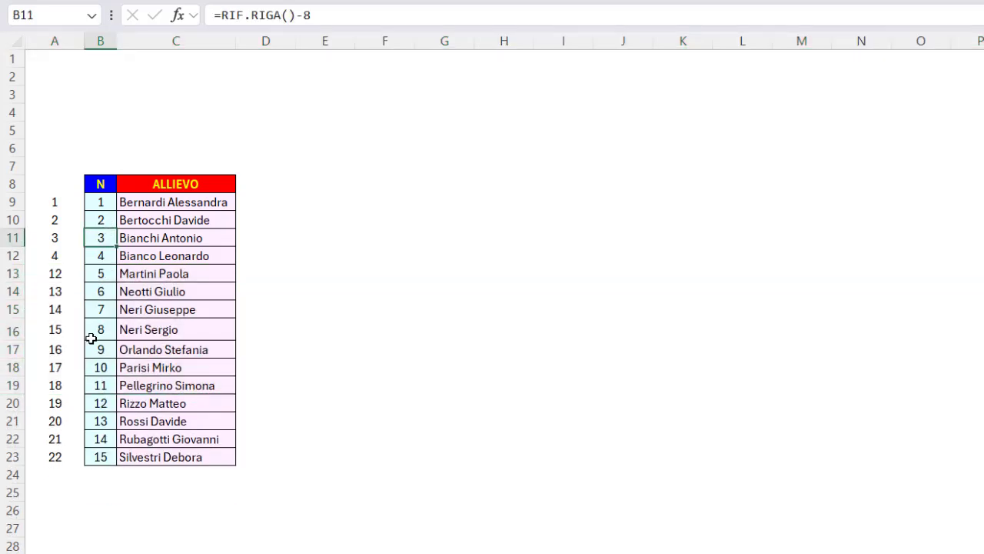
{"action": "key", "text": "ctrl+z"}
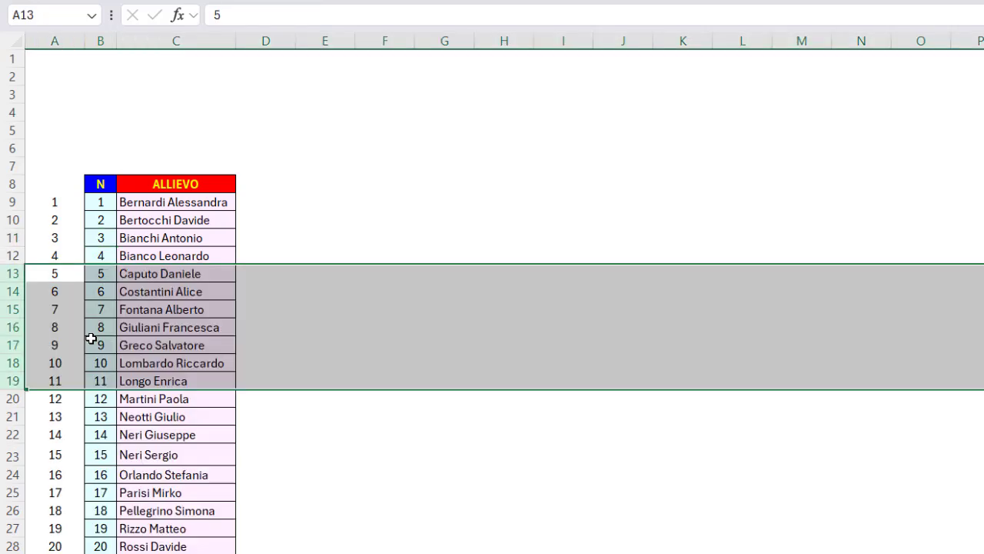
- Insert five blank rows above the table, starting at row 2
{"action": "left_click", "coordinate": [106, 184]}
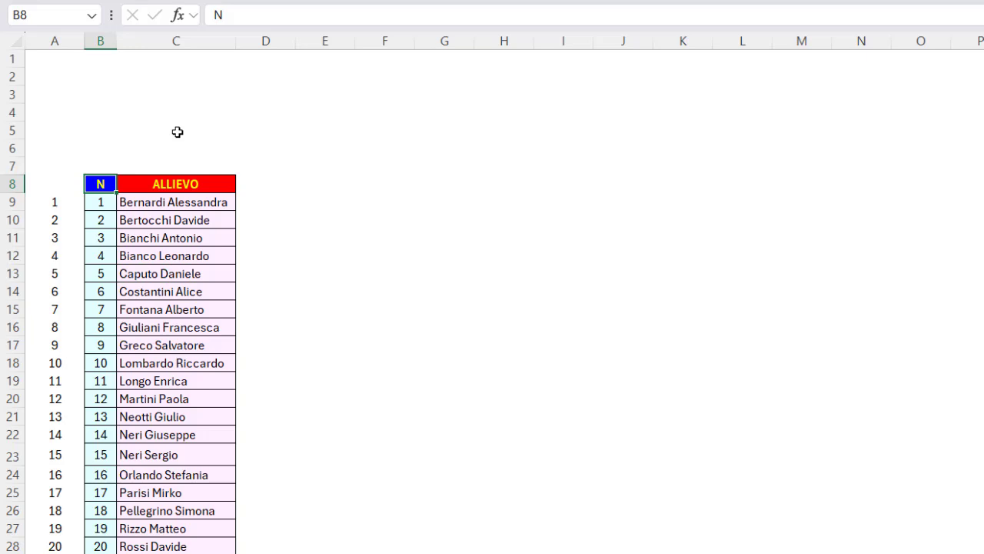
{"action": "left_click_drag", "start_coordinate": [10, 76], "coordinate": [11, 140]}
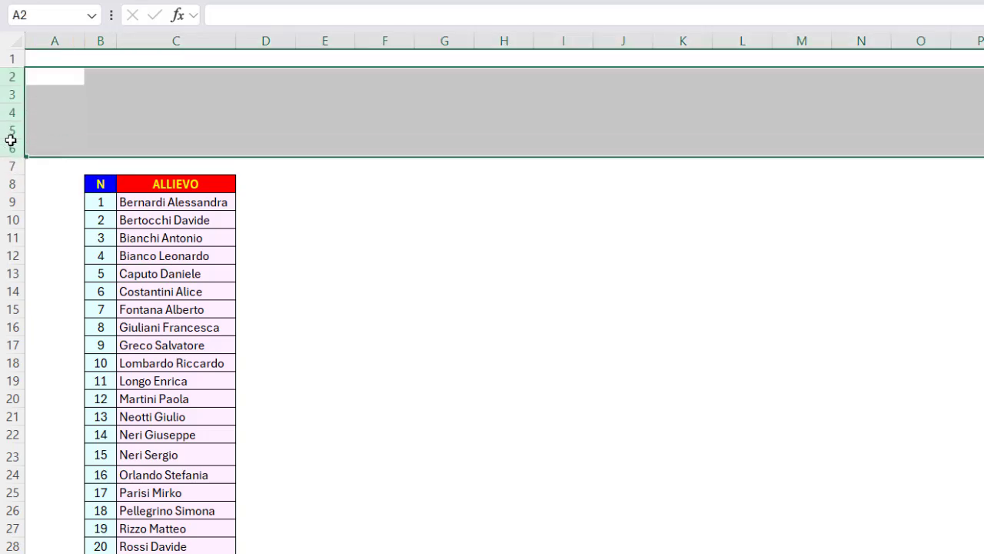
{"action": "key", "text": "ctrl+plus"}
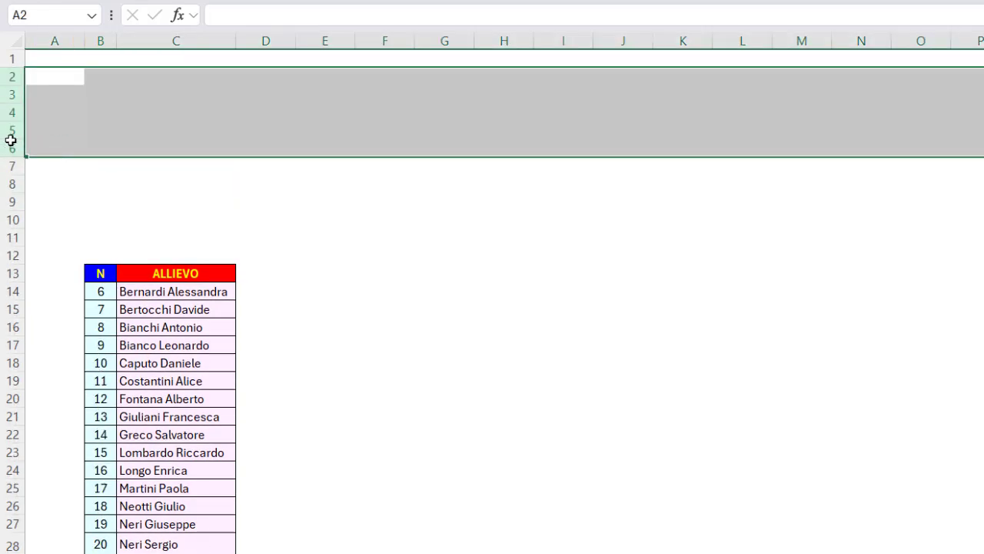
- Delete rows 1 to 12 above the table header, and undo both this deletion and the row insertion
{"action": "left_click_drag", "start_coordinate": [4, 255], "coordinate": [9, 58]}
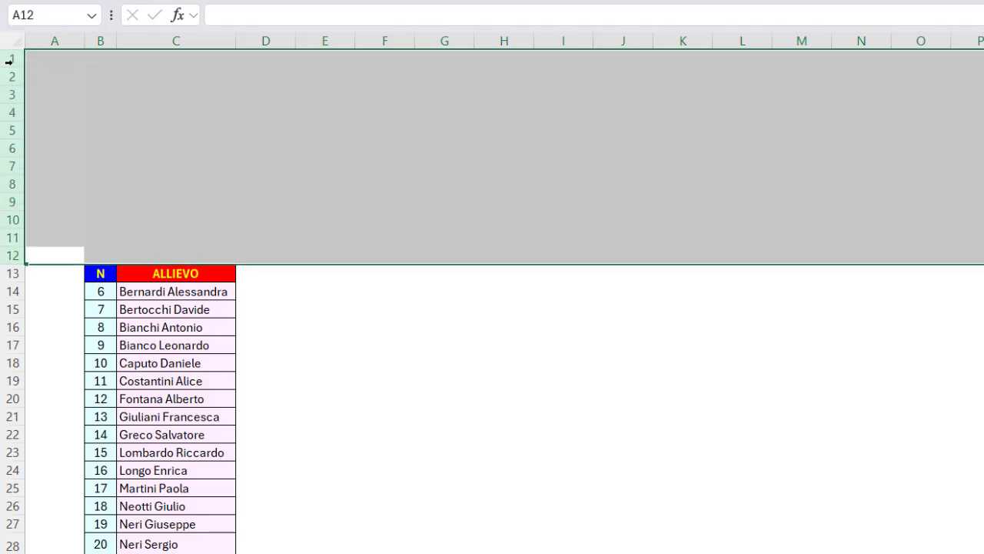
{"action": "key", "text": "ctrl+minus"}
{"action": "left_click", "coordinate": [99, 59]}
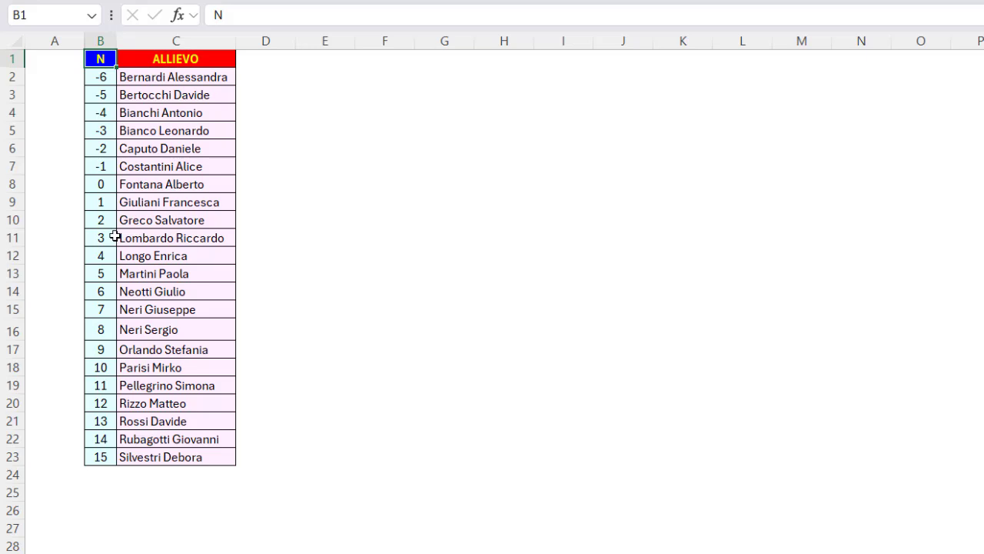
{"action": "key", "text": "ctrl+z"}
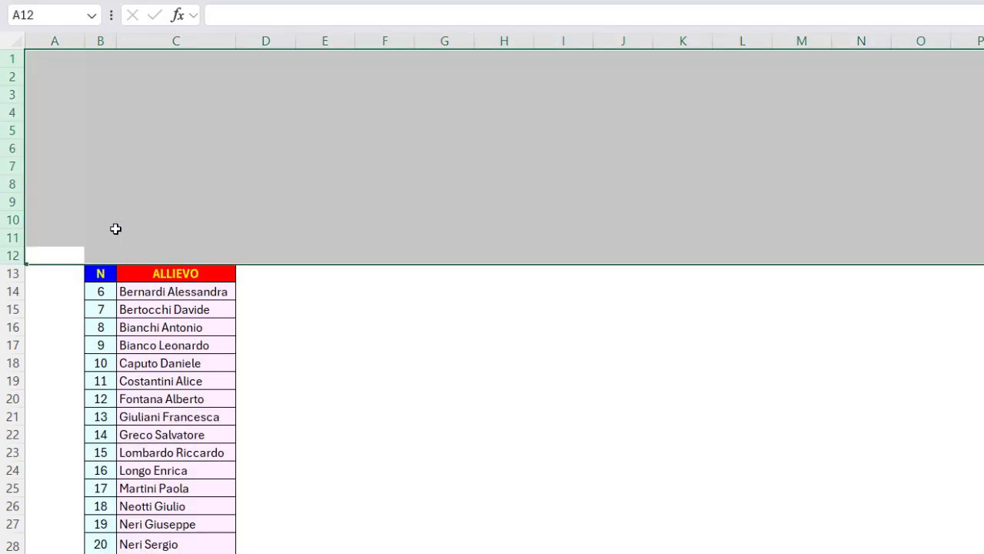
{"action": "key", "text": "ctrl+z"}
- Replace the 8 in B9's formula with RIF.RIGA($B$8) and fill the formula down the N column
{"action": "left_click", "coordinate": [106, 201]}
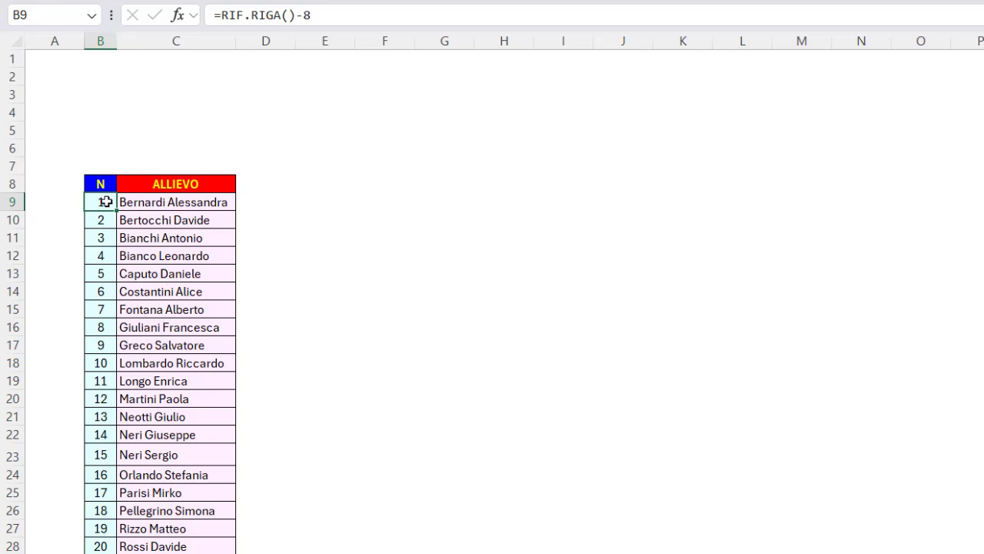
{"action": "double_click", "coordinate": [305, 15]}
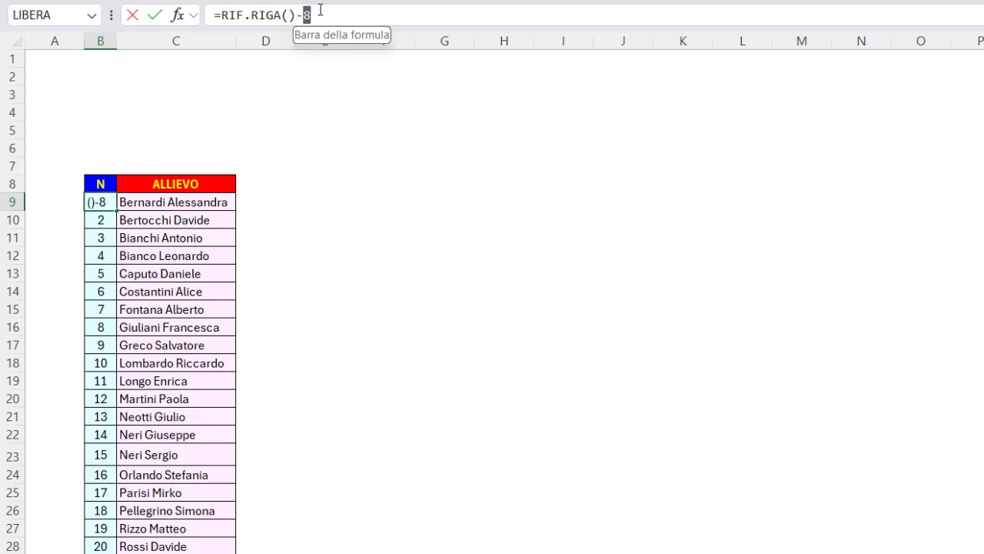
{"action": "type", "text": "rif"}
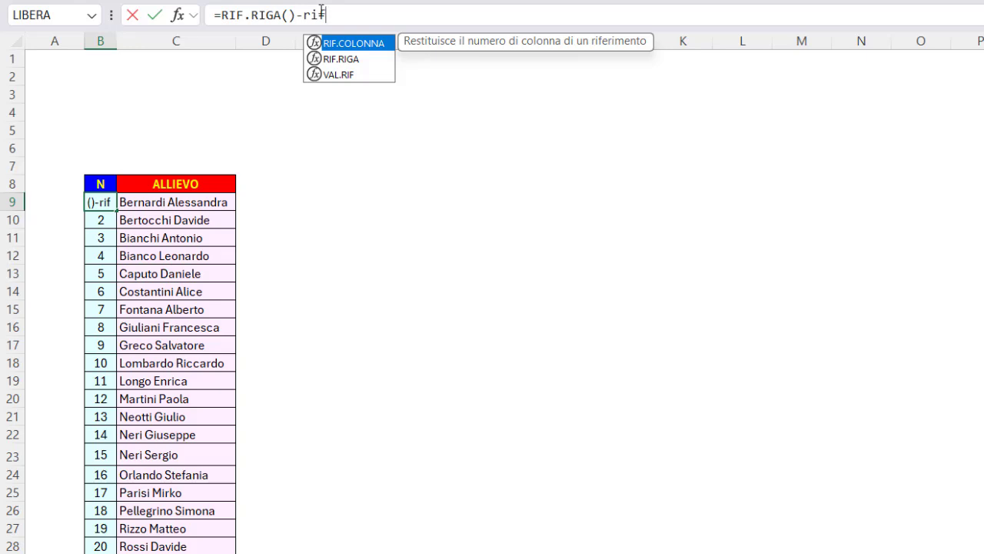
{"action": "double_click", "coordinate": [355, 59]}
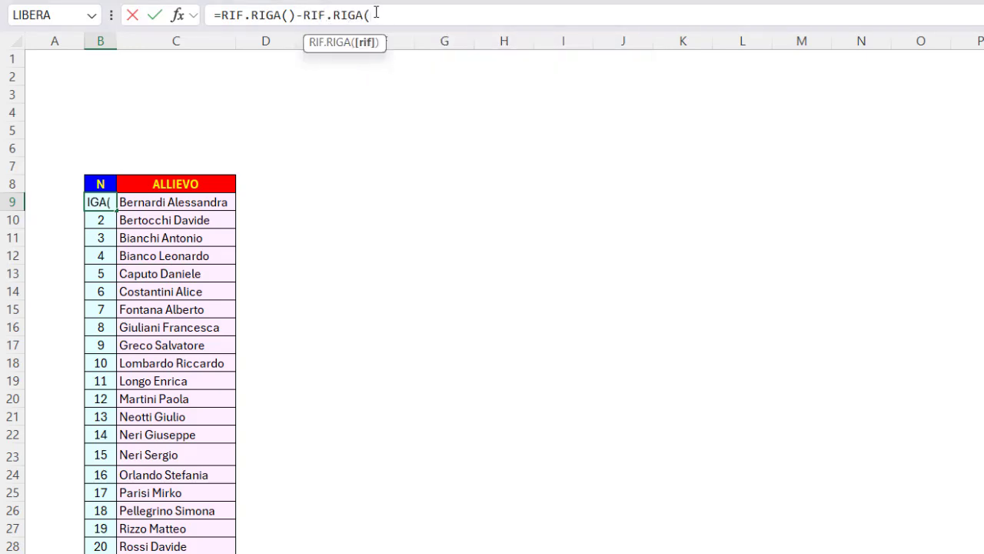
{"action": "left_click", "coordinate": [103, 183]}
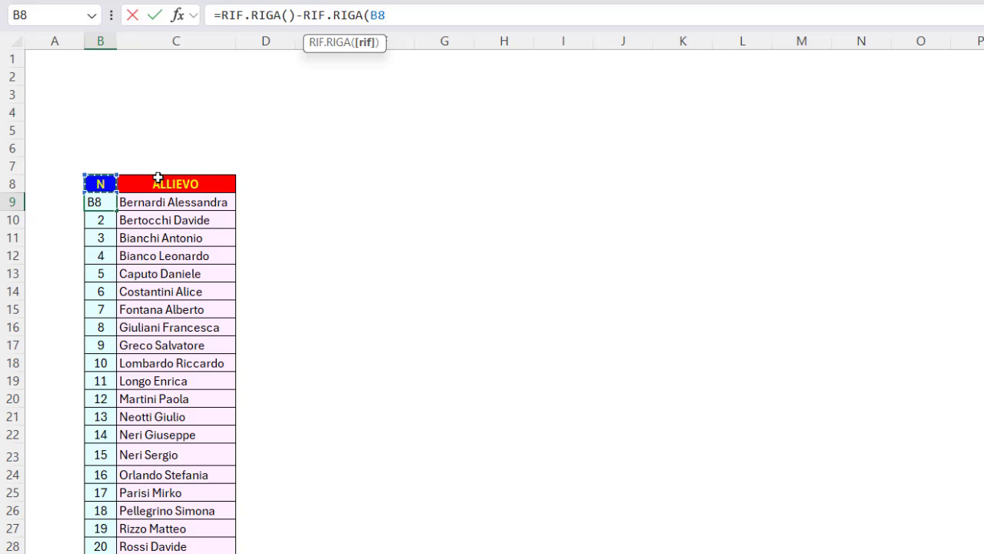
{"action": "key", "text": "F4"}
{"action": "type", "text": ")"}
{"action": "key", "text": "Return"}
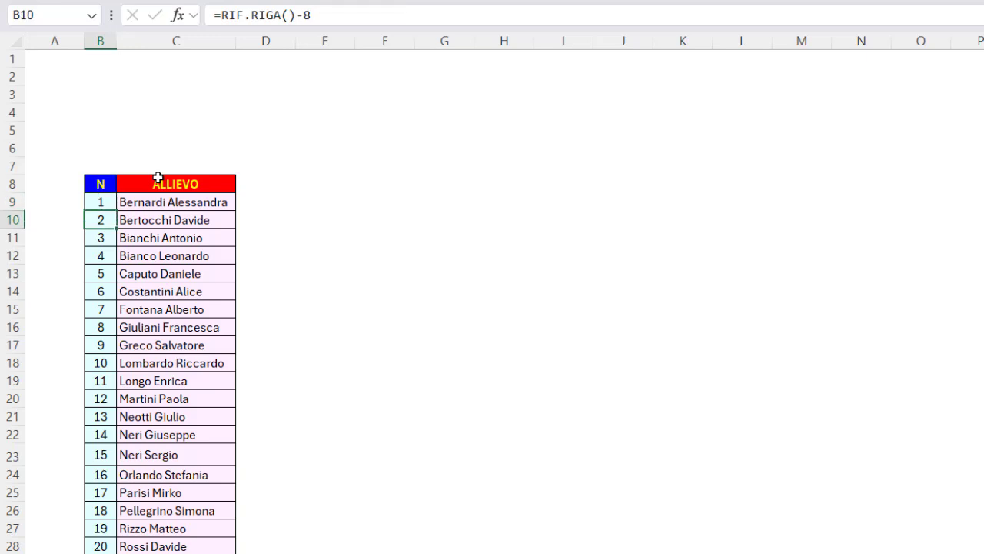
{"action": "left_click", "coordinate": [104, 201]}
{"action": "double_click", "coordinate": [117, 210]}
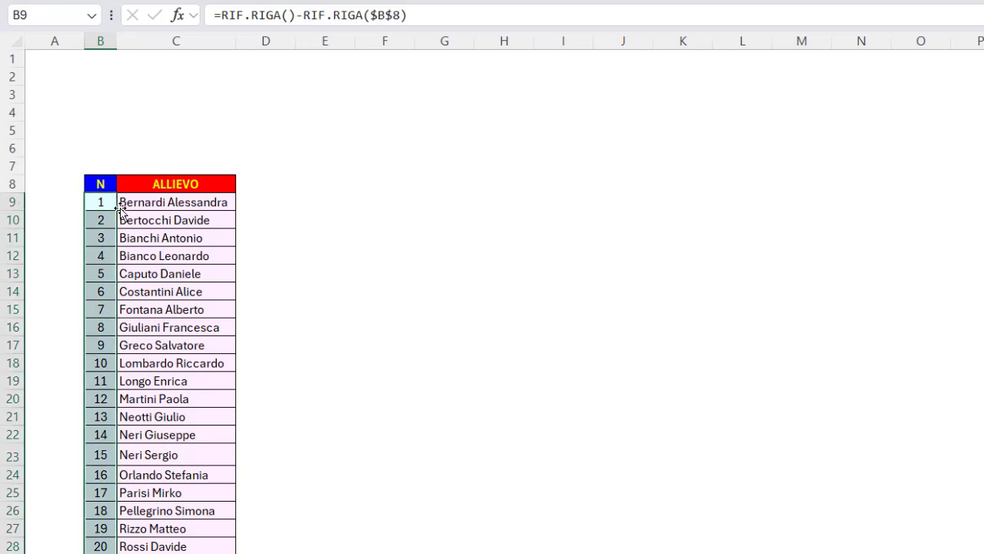
- Delete rows 11 to 16 to test the numbering in column B, and undo the deletion
{"action": "left_click", "coordinate": [12, 237]}
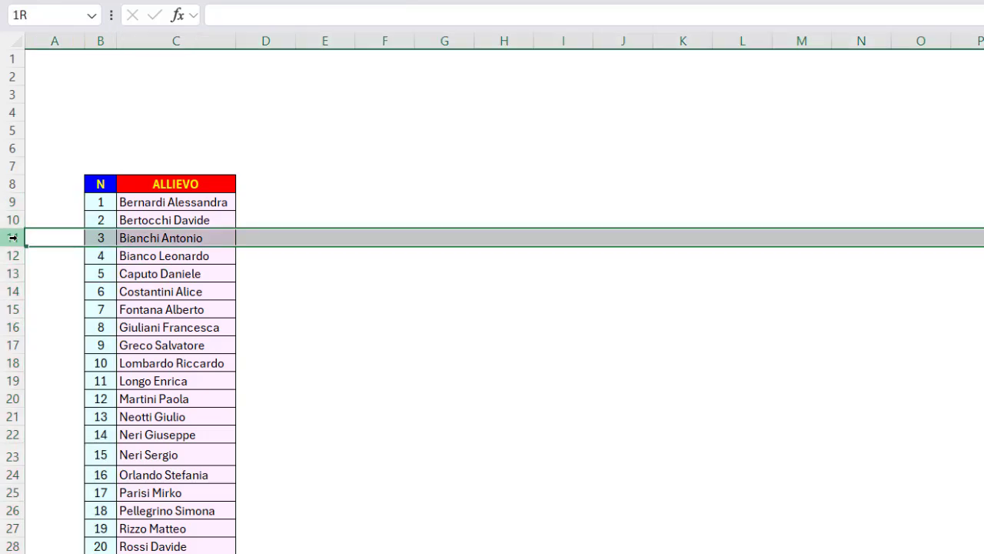
{"action": "left_click_drag", "start_coordinate": [13, 237], "coordinate": [1, 332]}
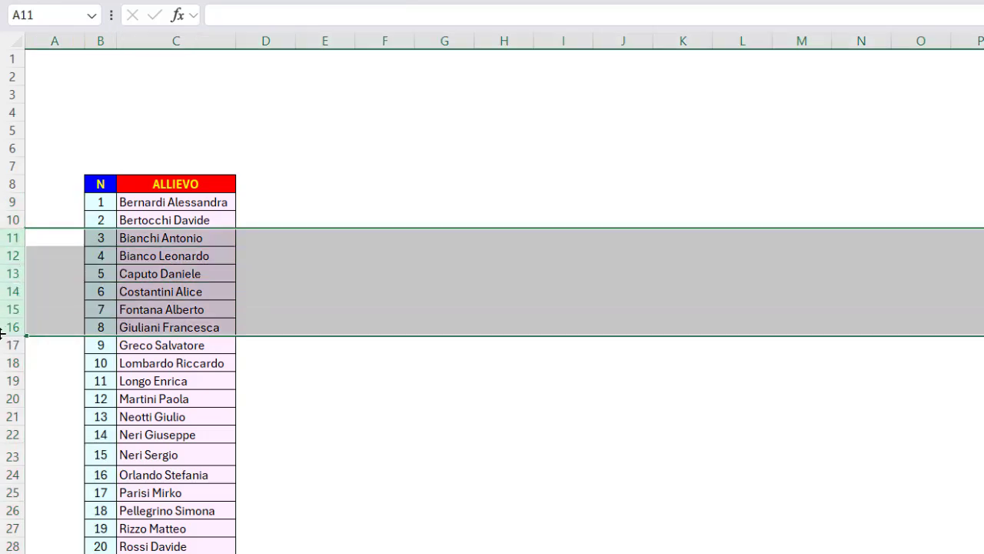
{"action": "key", "text": "ctrl+minus"}
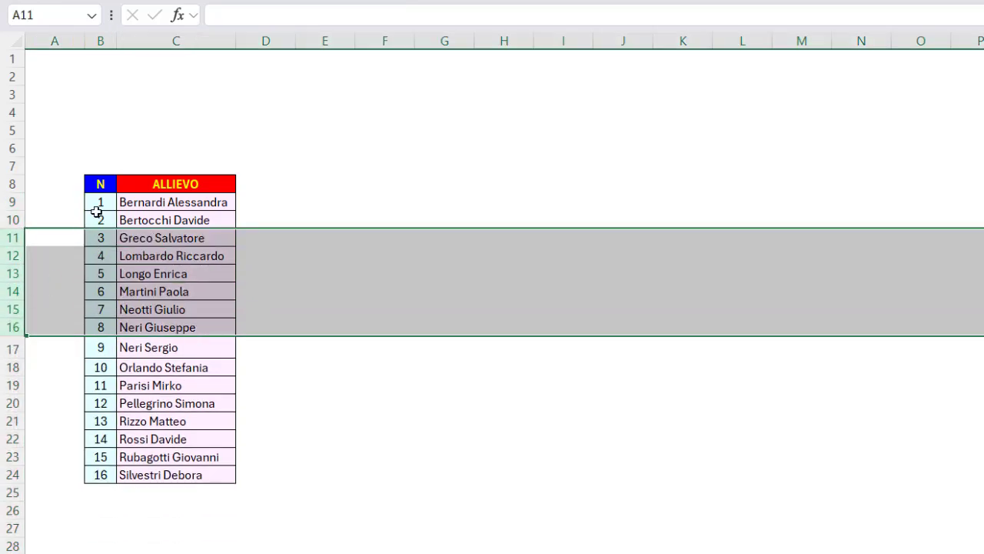
{"action": "key", "text": "ctrl+z"}
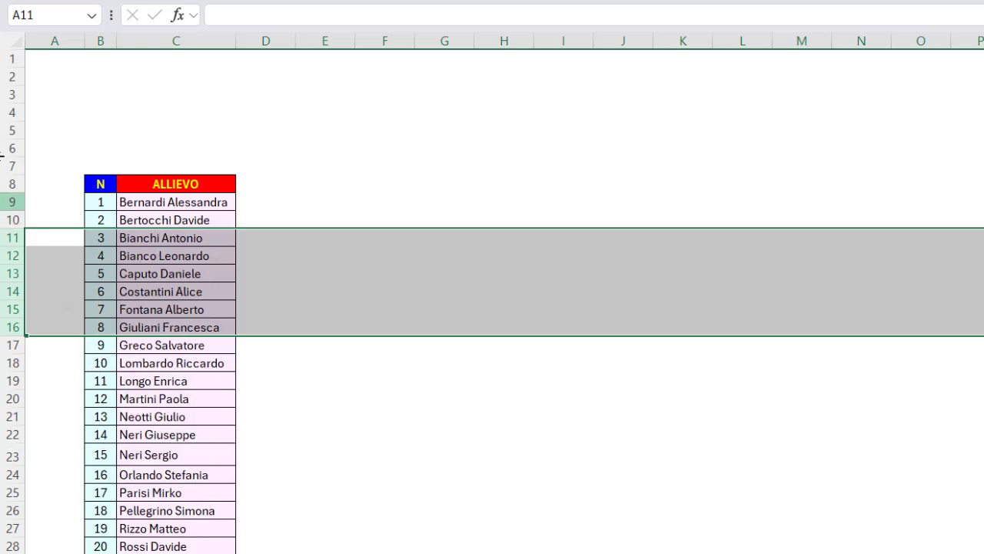
- Delete the blank rows 2 to 5 above the table, and undo the deletion
{"action": "left_click_drag", "start_coordinate": [13, 77], "coordinate": [12, 131]}
{"action": "key", "text": "ctrl+minus"}
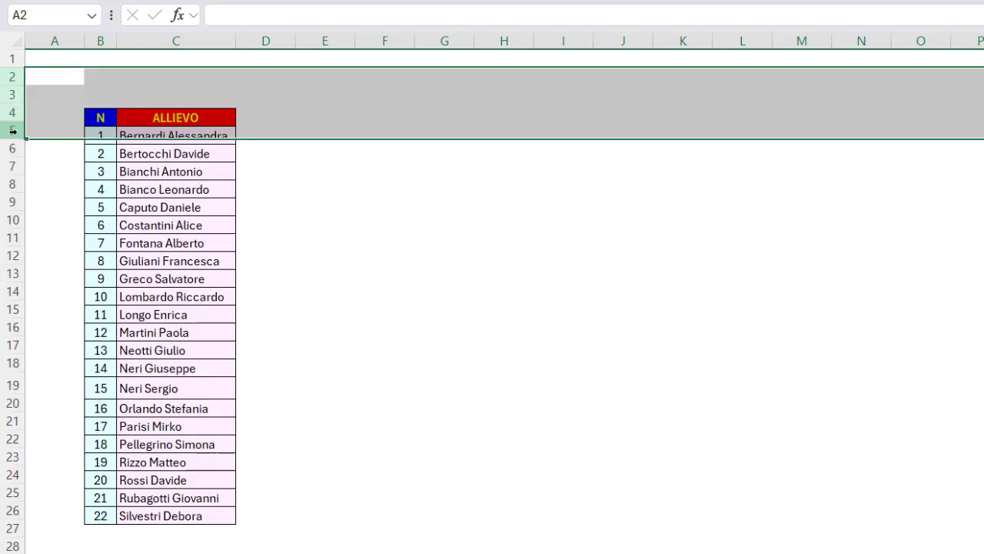
{"action": "key", "text": "ctrl+z"}
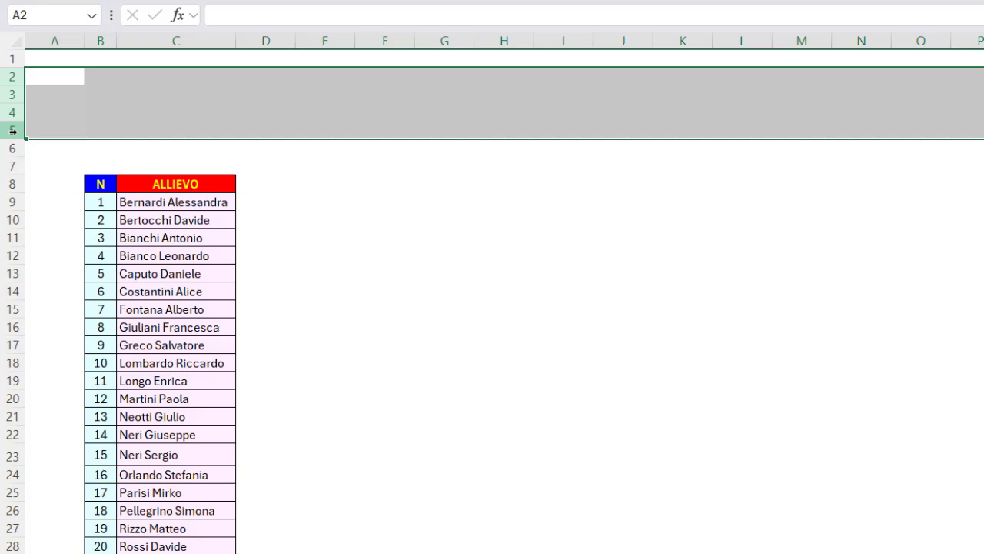
- Insert four blank rows at row 2 and delete rows 1 to 11 above the table header
{"action": "key", "text": "ctrl+plus"}
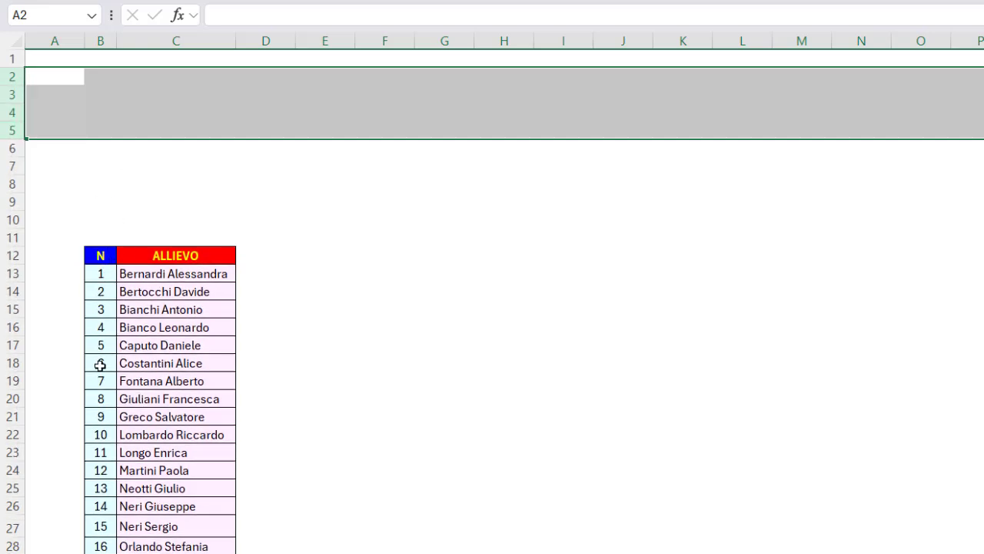
{"action": "left_click_drag", "start_coordinate": [13, 59], "coordinate": [15, 238]}
{"action": "key", "text": "ctrl+minus"}
{"action": "left_click", "coordinate": [103, 60]}
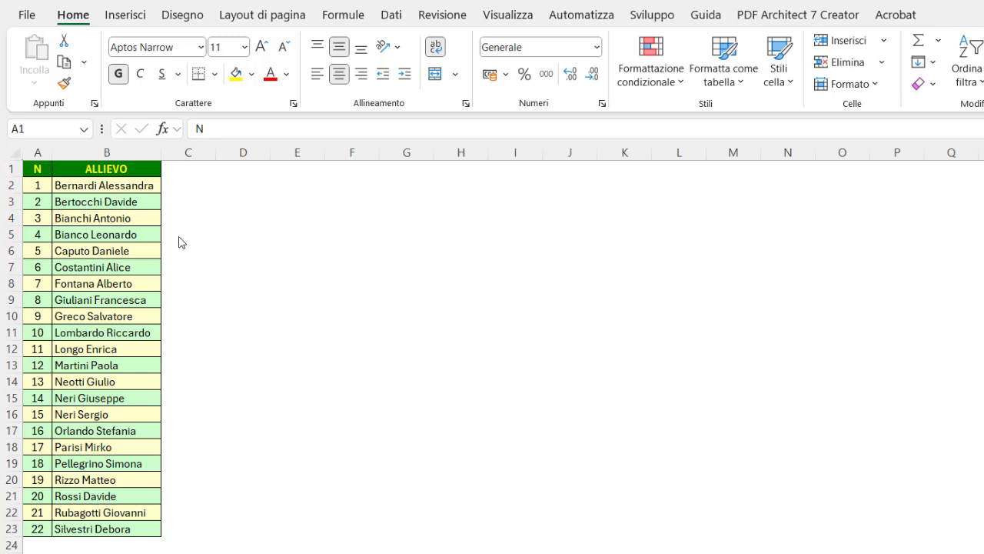
- Delete row 6 of the green-and-yellow list to check its numbering and row colours, and undo the deletion
{"action": "left_click", "coordinate": [8, 248]}
{"action": "left_click", "coordinate": [8, 249]}
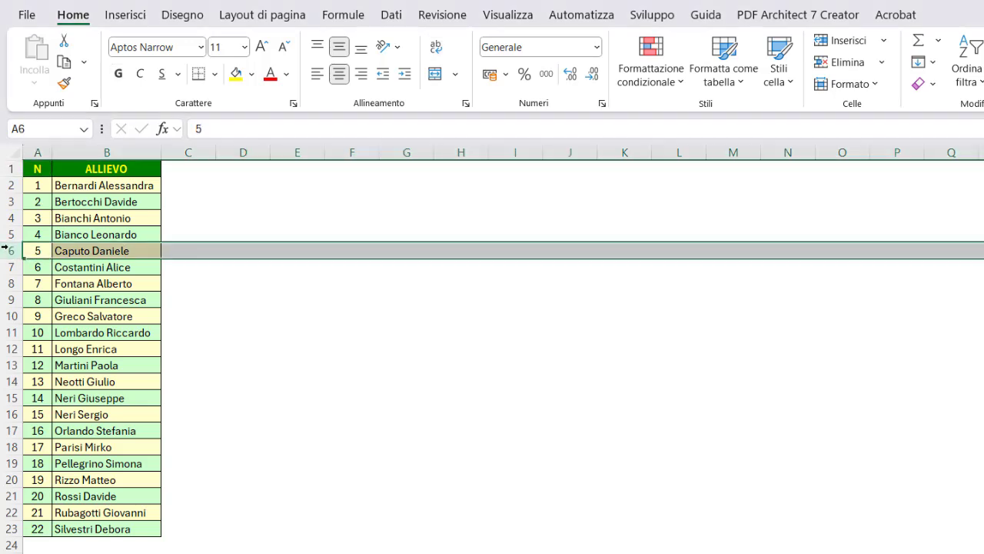
{"action": "key", "text": "ctrl+minus"}
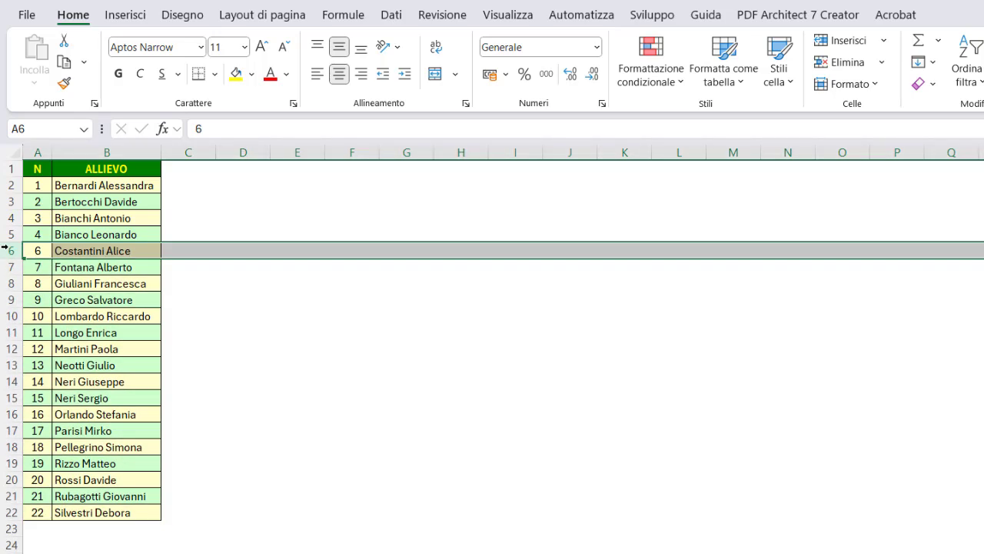
{"action": "left_click", "coordinate": [45, 231]}
{"action": "left_click_drag", "start_coordinate": [41, 249], "coordinate": [42, 250]}
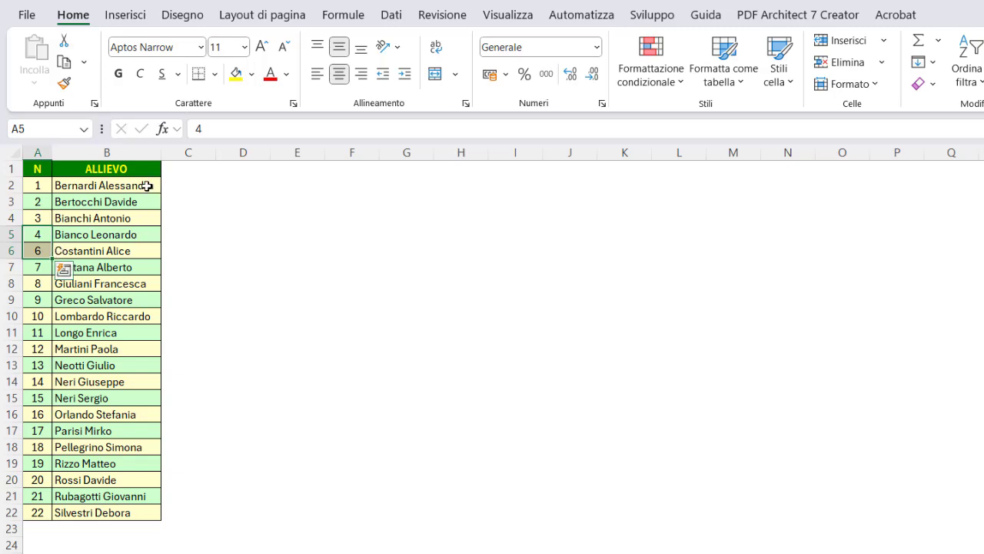
{"action": "left_click_drag", "start_coordinate": [147, 186], "coordinate": [121, 512]}
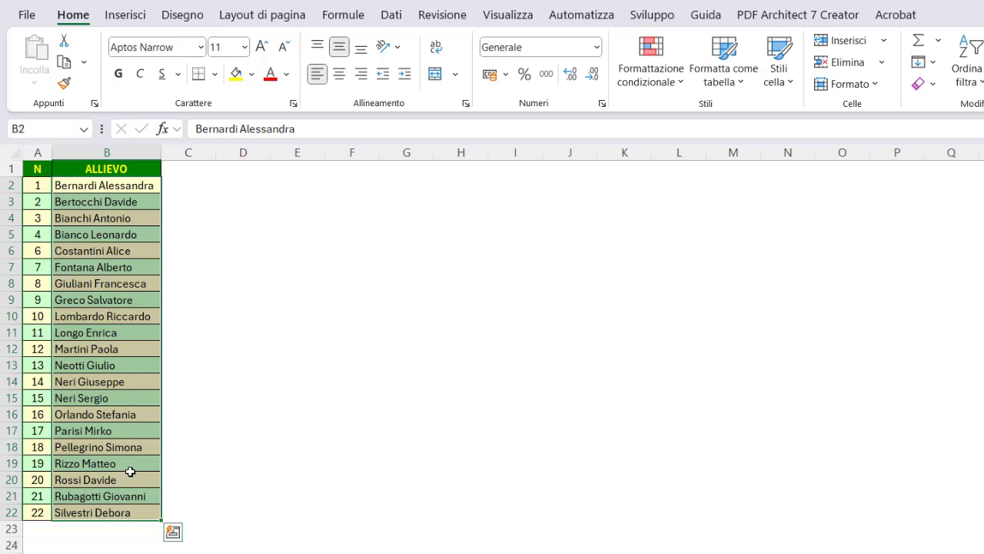
{"action": "left_click_drag", "start_coordinate": [41, 232], "coordinate": [42, 250]}
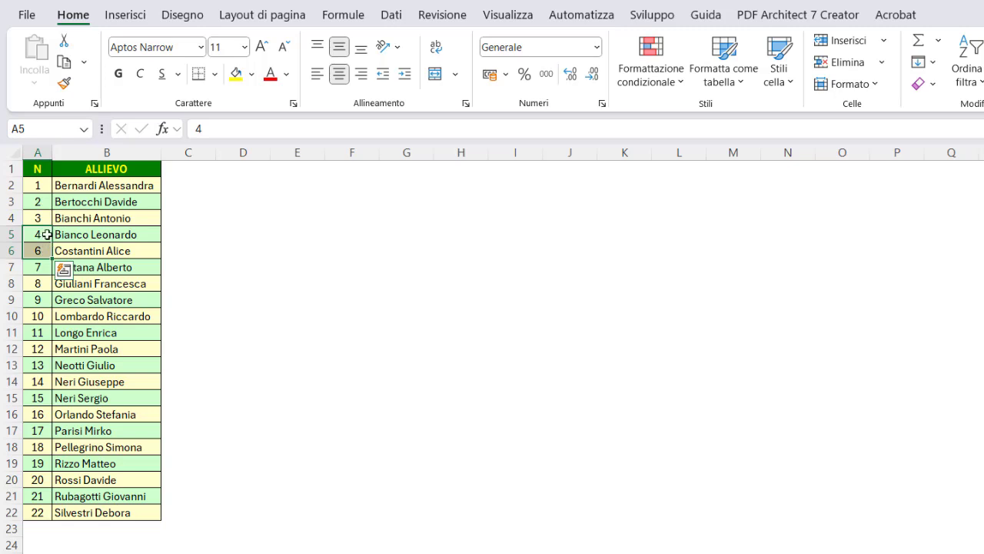
{"action": "left_click", "coordinate": [45, 169]}
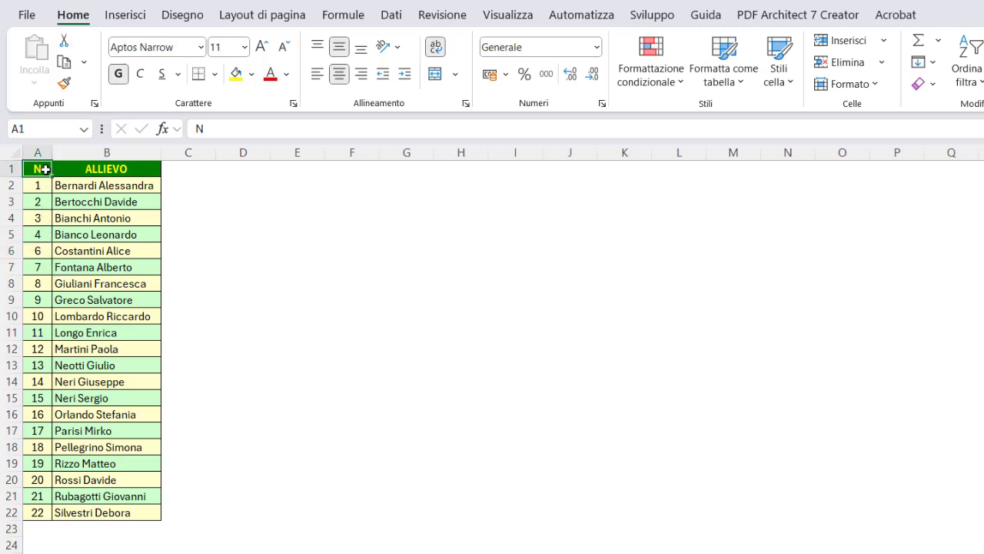
{"action": "key", "text": "ctrl+z"}
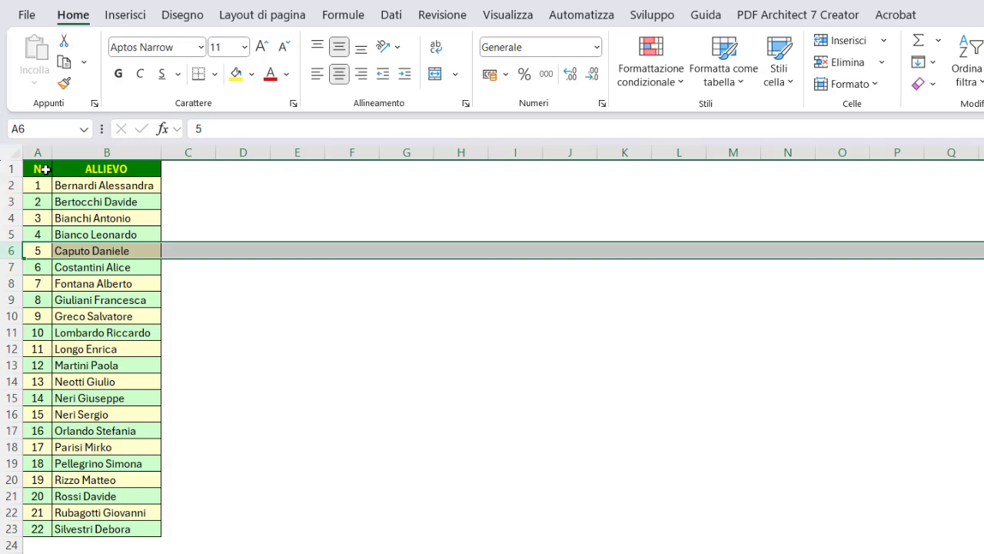
{"action": "left_click", "coordinate": [46, 169]}
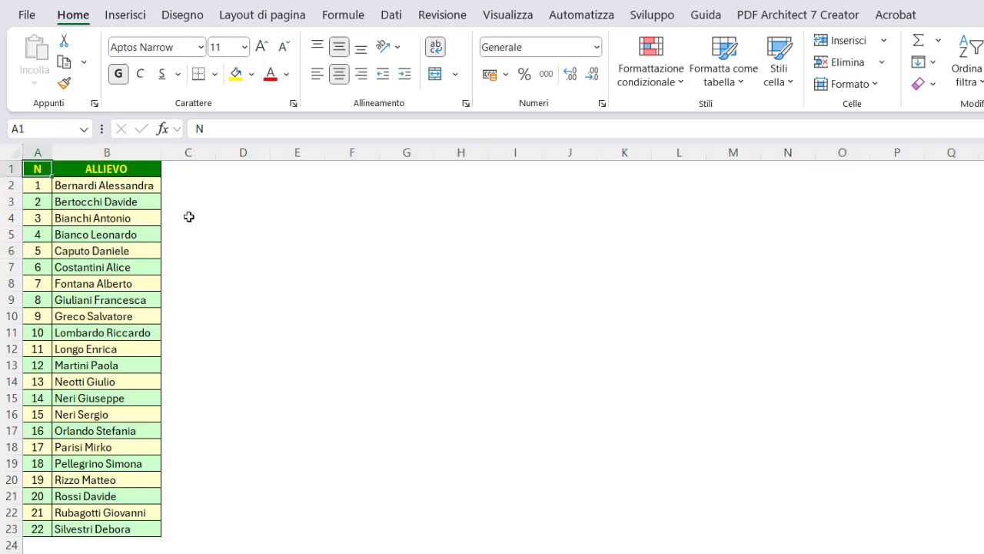
- Enter the formula =RESTO(5;3) in cell D2
{"action": "left_click", "coordinate": [239, 188]}
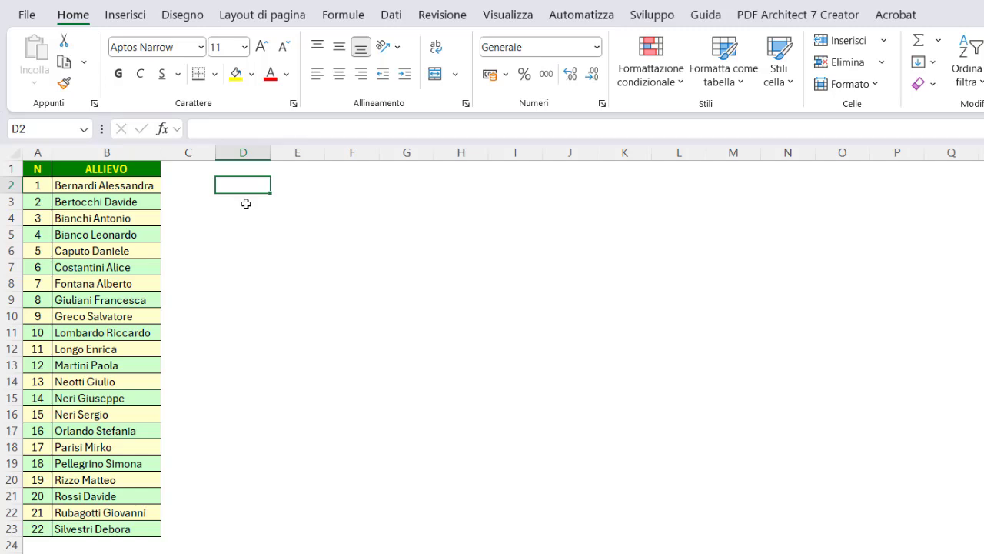
{"action": "type", "text": "=res"}
{"action": "key", "text": "Tab"}
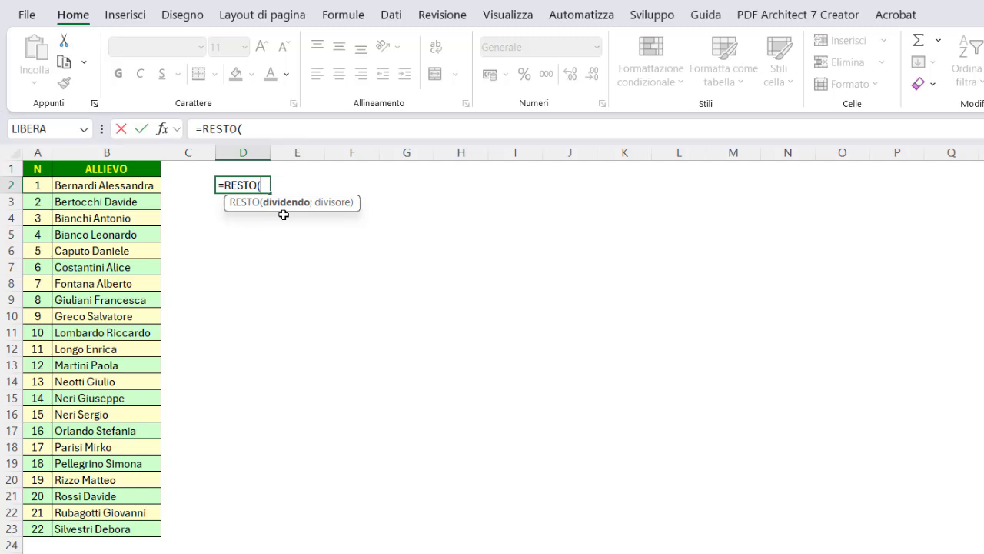
{"action": "type", "text": "5;"}
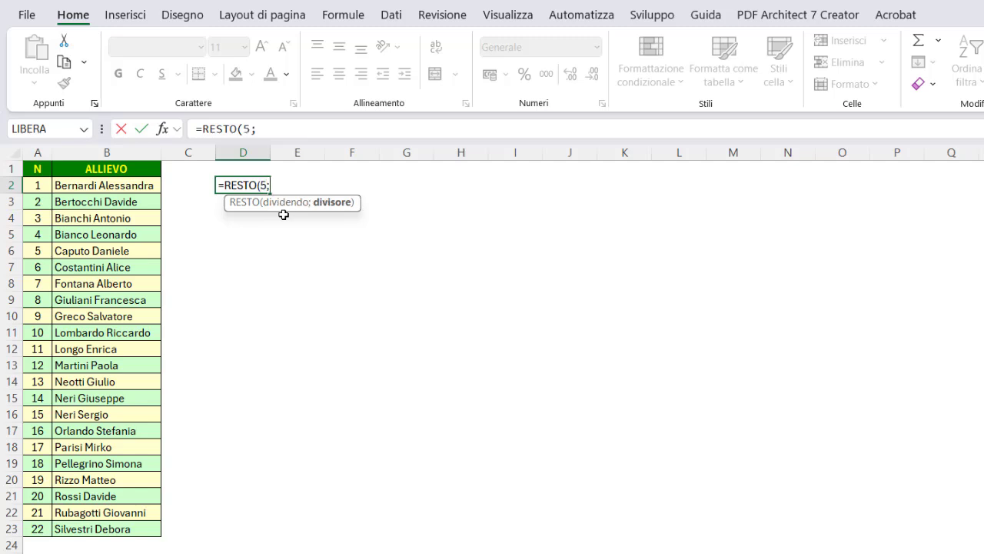
{"action": "type", "text": "3"}
{"action": "key", "text": "Return"}
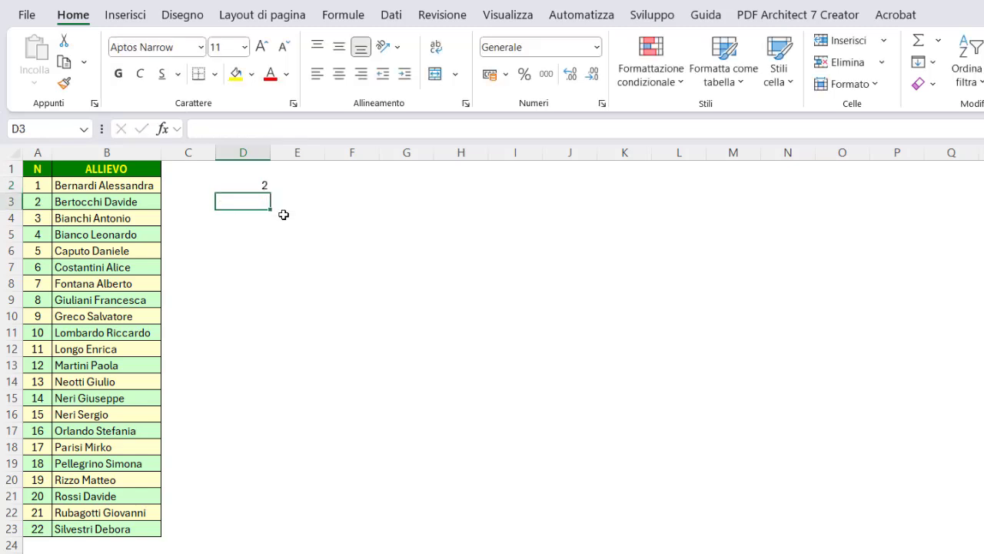
- Change the dividend of the RESTO formula in D2 to 10
{"action": "left_click", "coordinate": [234, 184]}
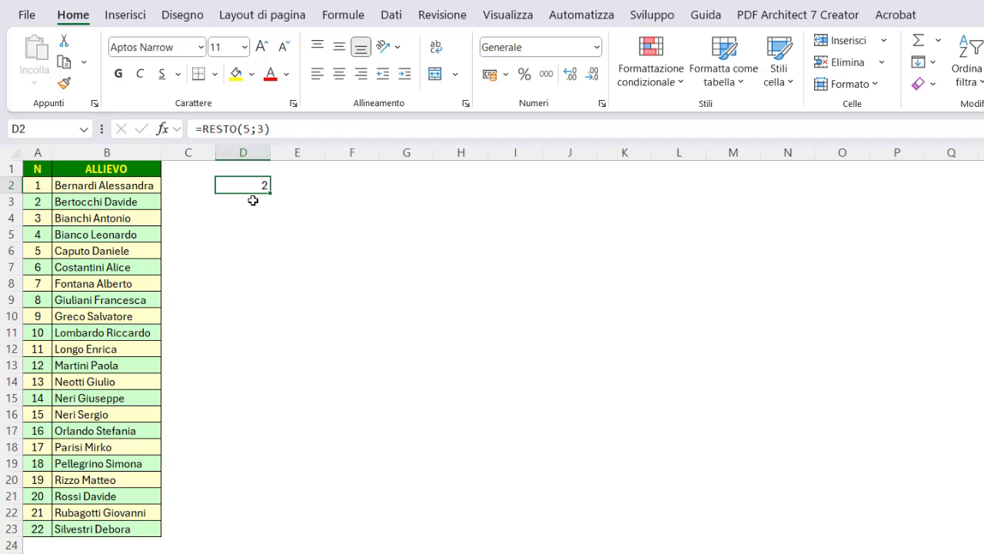
{"action": "left_click", "coordinate": [245, 129]}
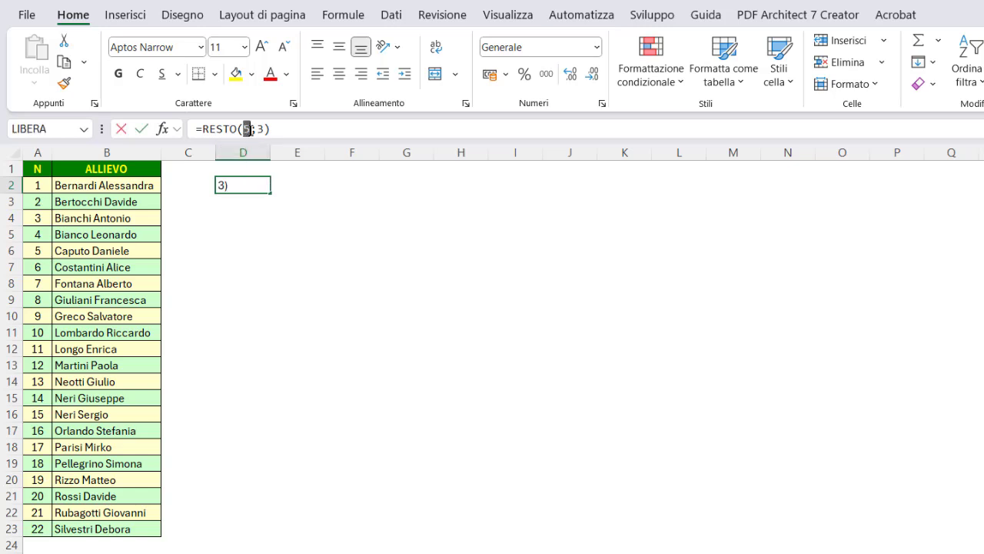
{"action": "type", "text": "0"}
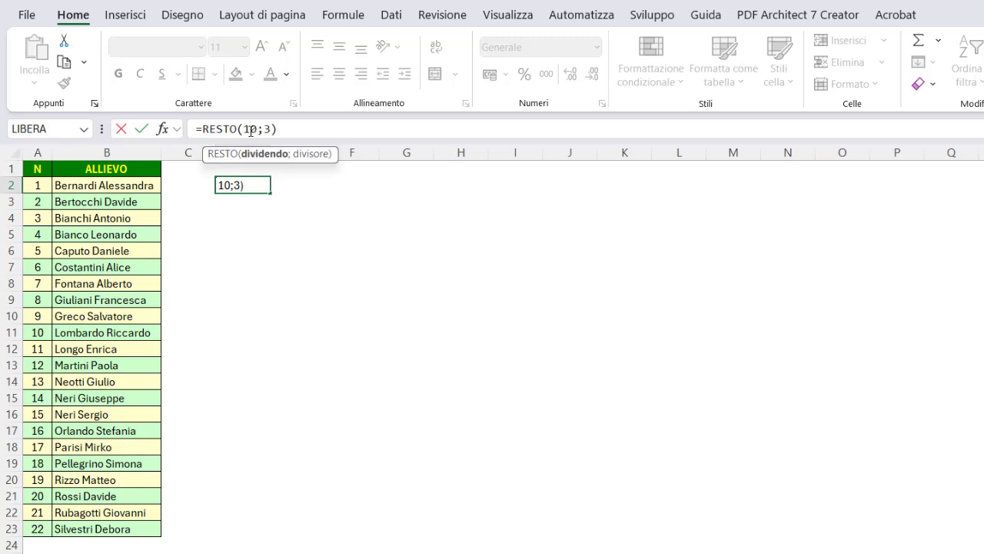
{"action": "key", "text": "Return"}
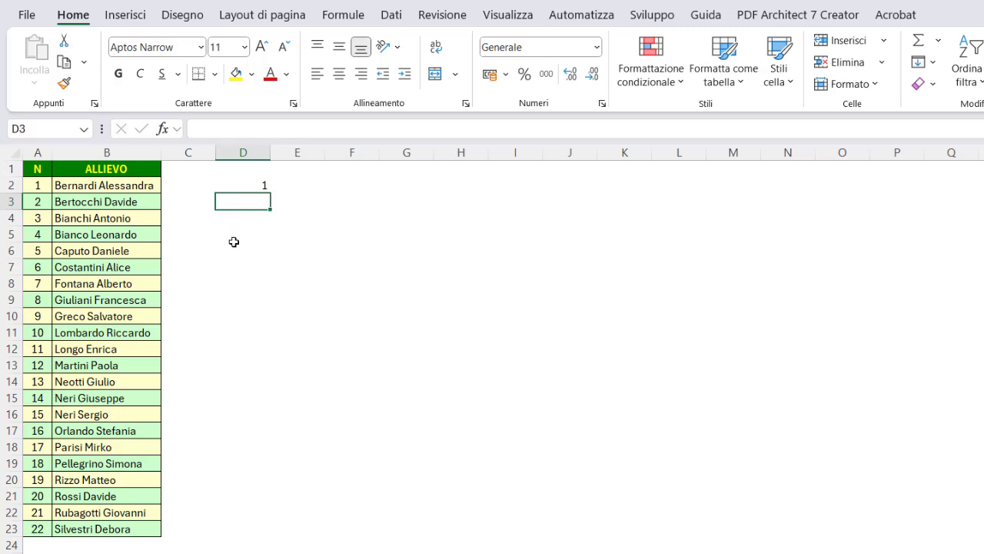
- Replace the dividend in D2's RESTO formula with RIF.RIGA() and set the divisor to 2
{"action": "left_click", "coordinate": [244, 183]}
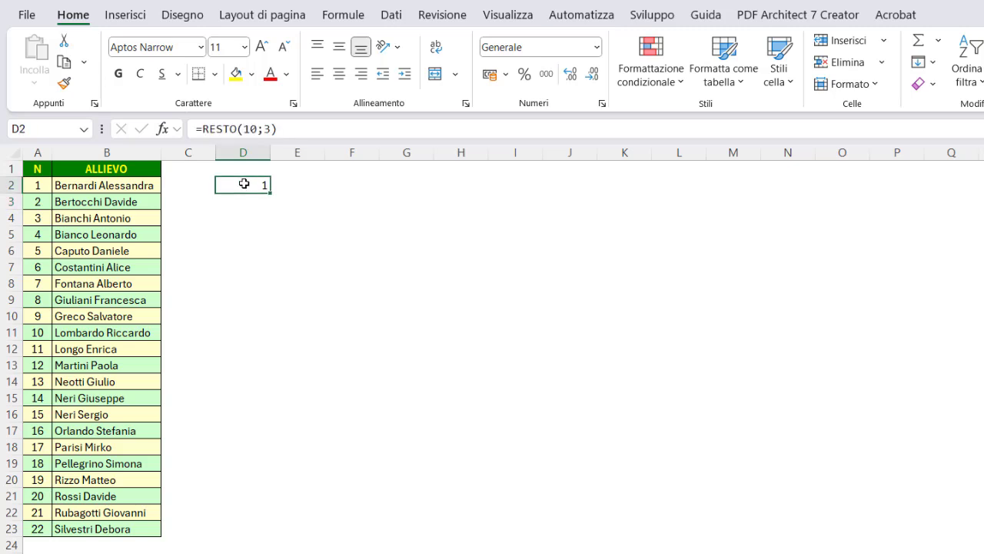
{"action": "double_click", "coordinate": [250, 130]}
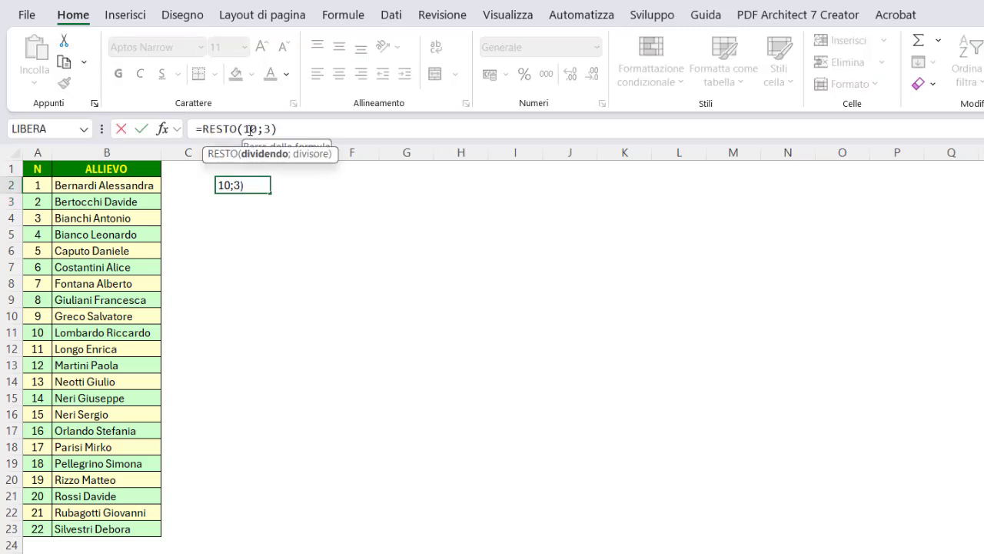
{"action": "key", "text": "BackSpace"}
{"action": "type", "text": "rif"}
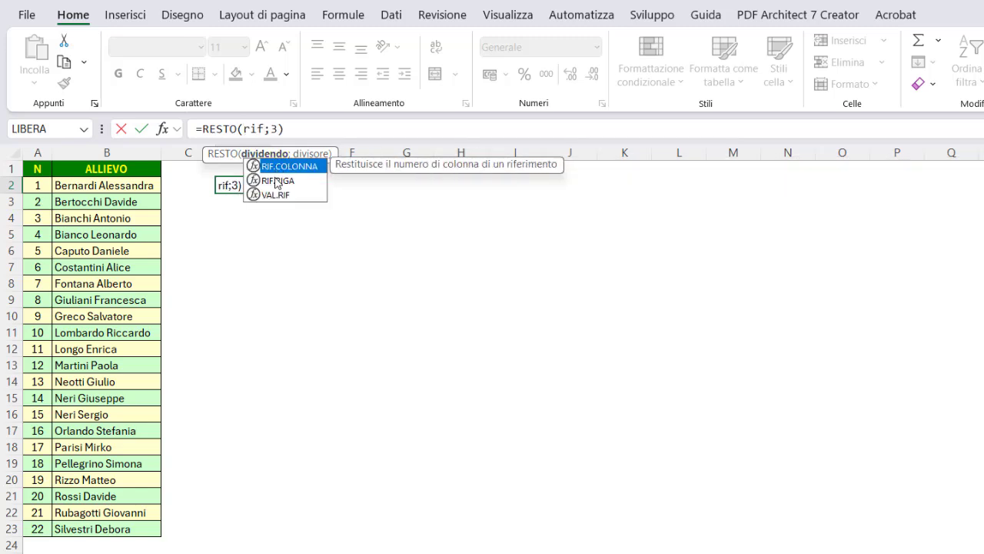
{"action": "double_click", "coordinate": [276, 182]}
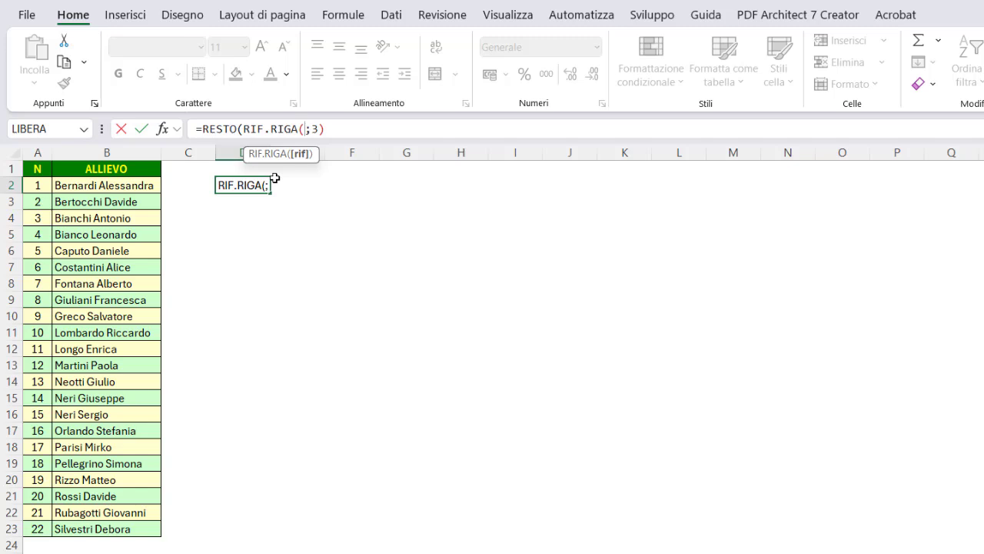
{"action": "type", "text": ")"}
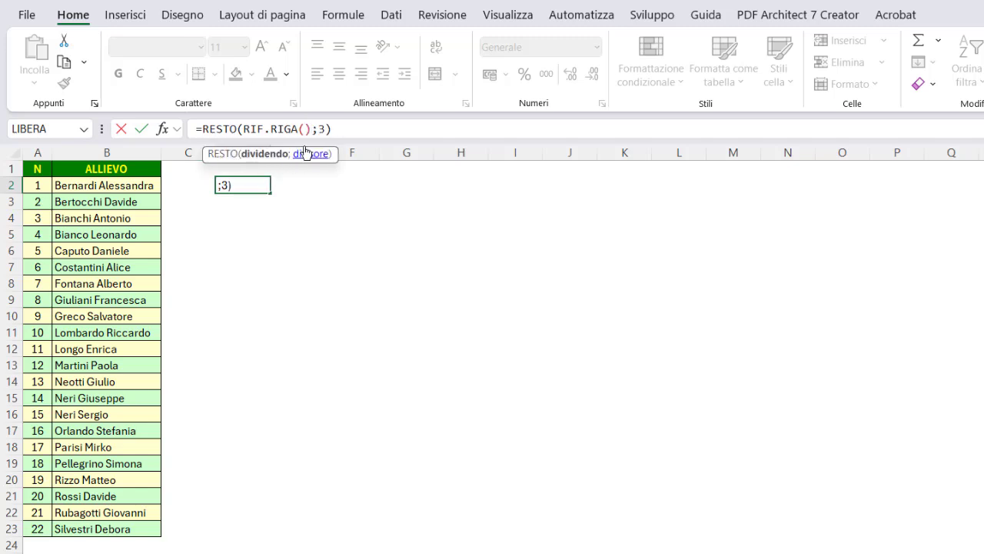
{"action": "double_click", "coordinate": [320, 128]}
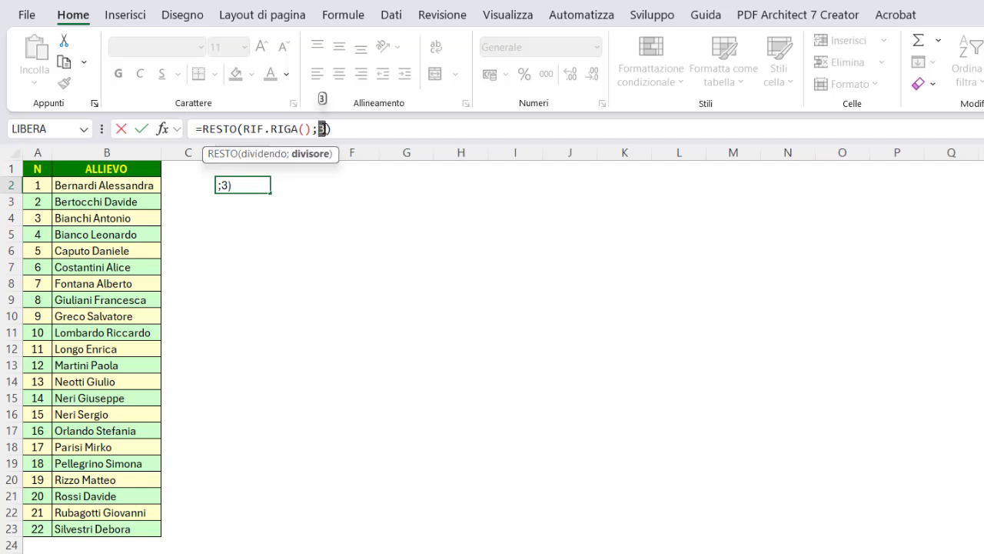
{"action": "type", "text": "2"}
{"action": "key", "text": "Return"}
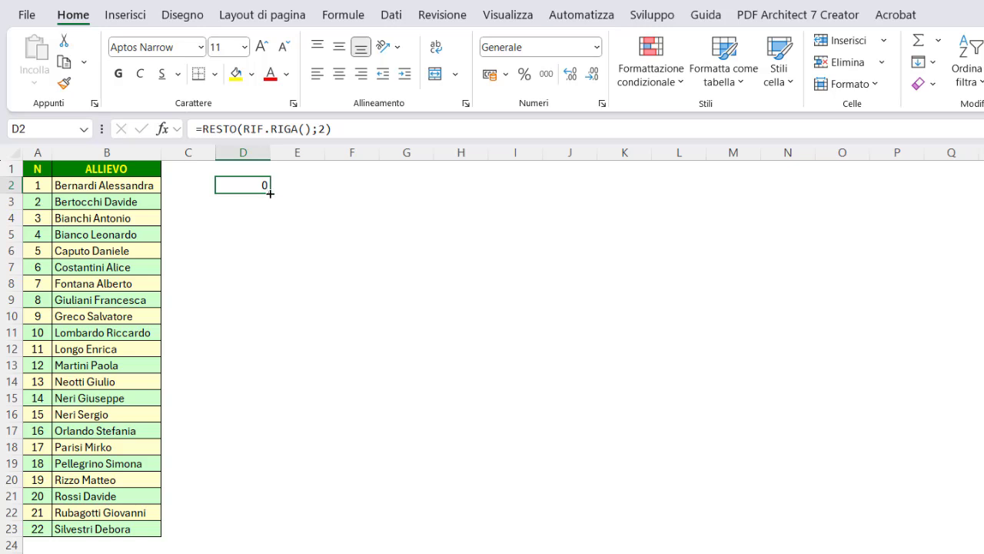
- Fill the RESTO formula from D2 down to D23, alongside the last row of the list
{"action": "left_click_drag", "start_coordinate": [269, 193], "coordinate": [237, 530]}
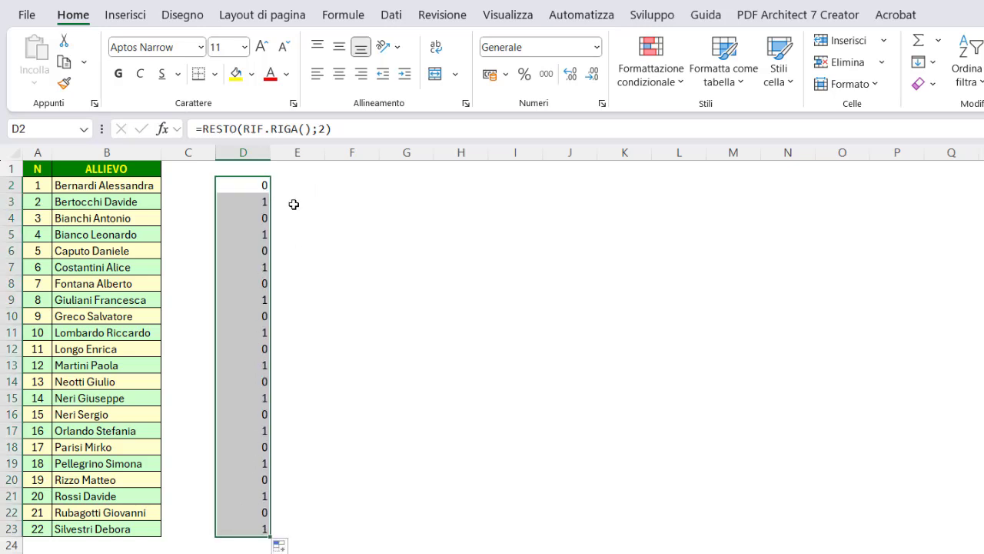
{"action": "left_click", "coordinate": [291, 203]}
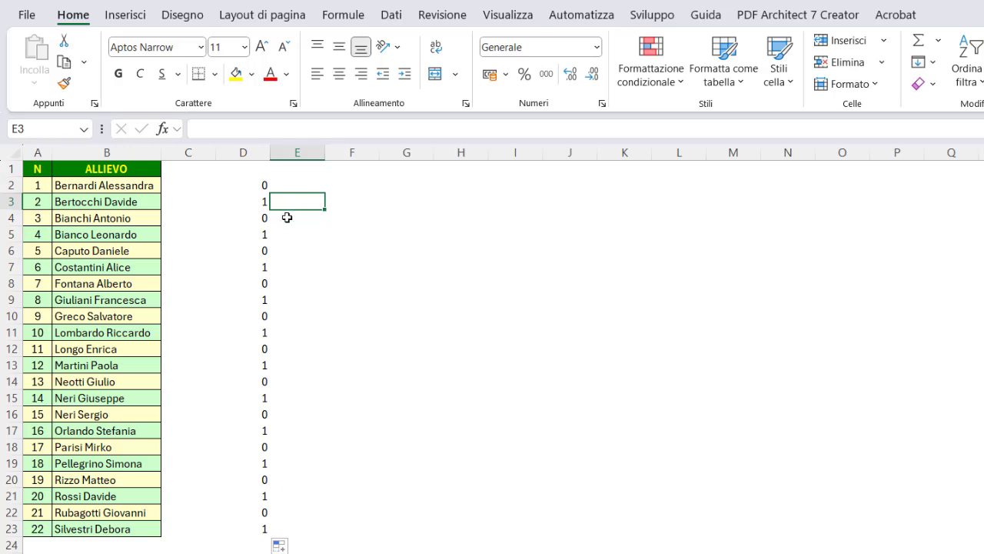
{"action": "left_click", "coordinate": [287, 218]}
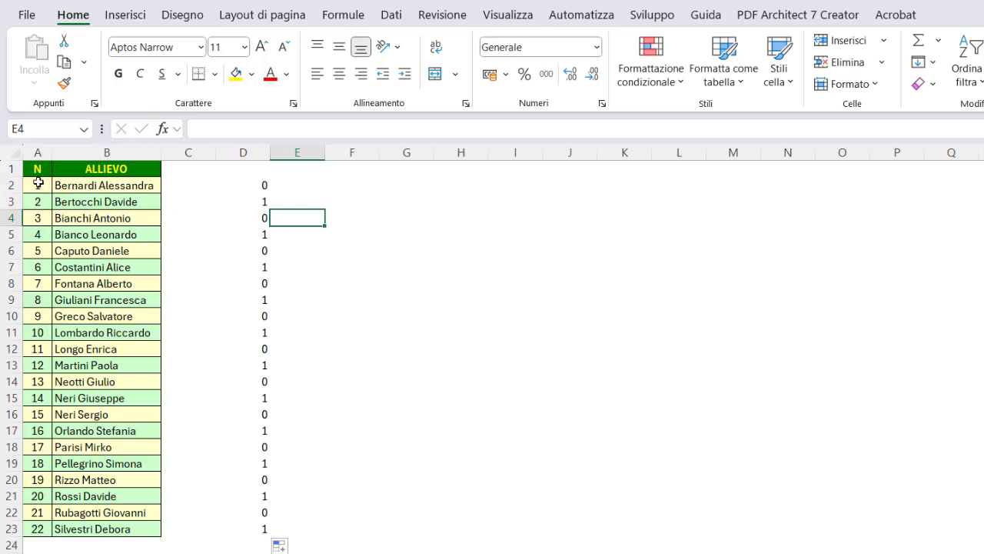
- Create a formula-based conditional formatting rule for A2:B23 using =RESTO(RIF.RIGA();2)=0
{"action": "left_click_drag", "start_coordinate": [38, 183], "coordinate": [115, 529]}
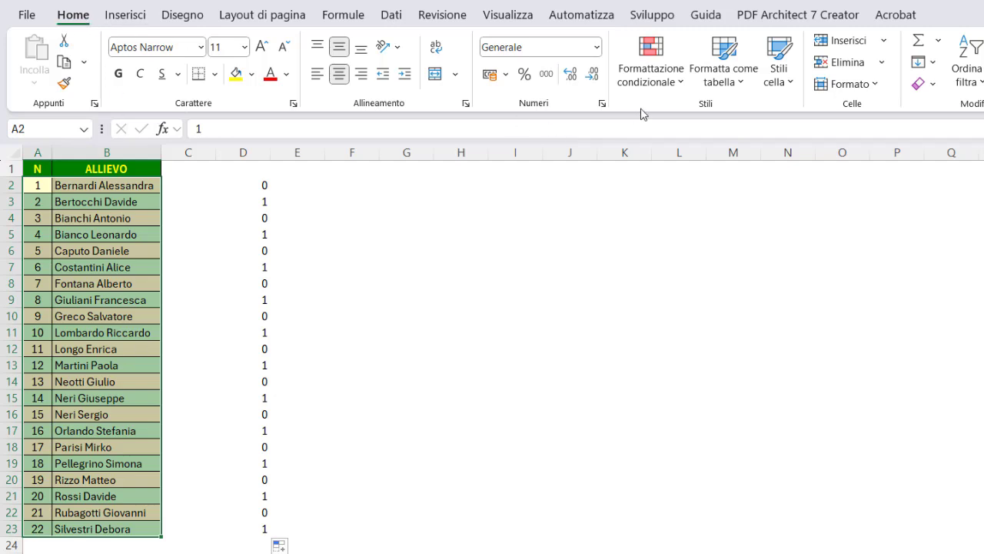
{"action": "left_click", "coordinate": [650, 77]}
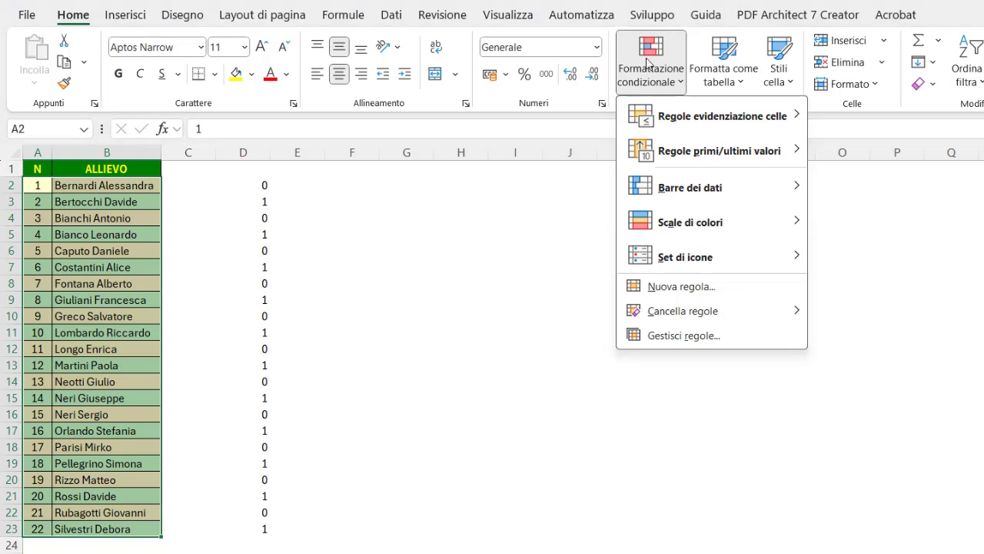
{"action": "left_click", "coordinate": [671, 288]}
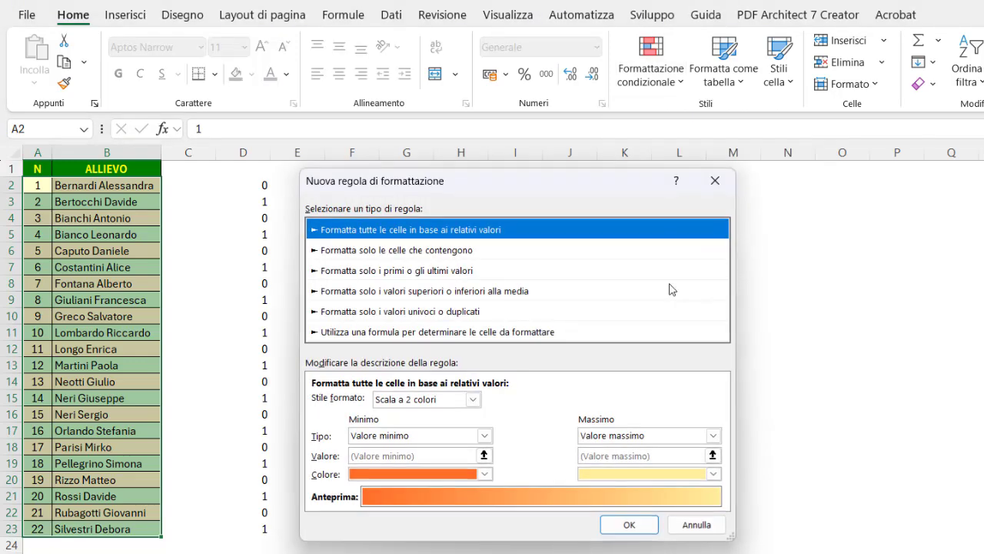
{"action": "left_click", "coordinate": [446, 332]}
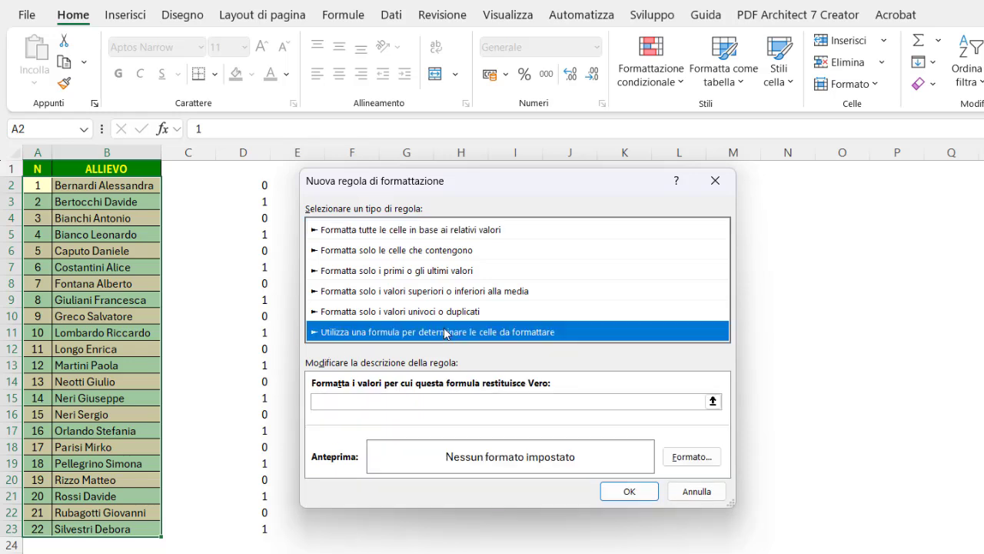
{"action": "left_click", "coordinate": [329, 401]}
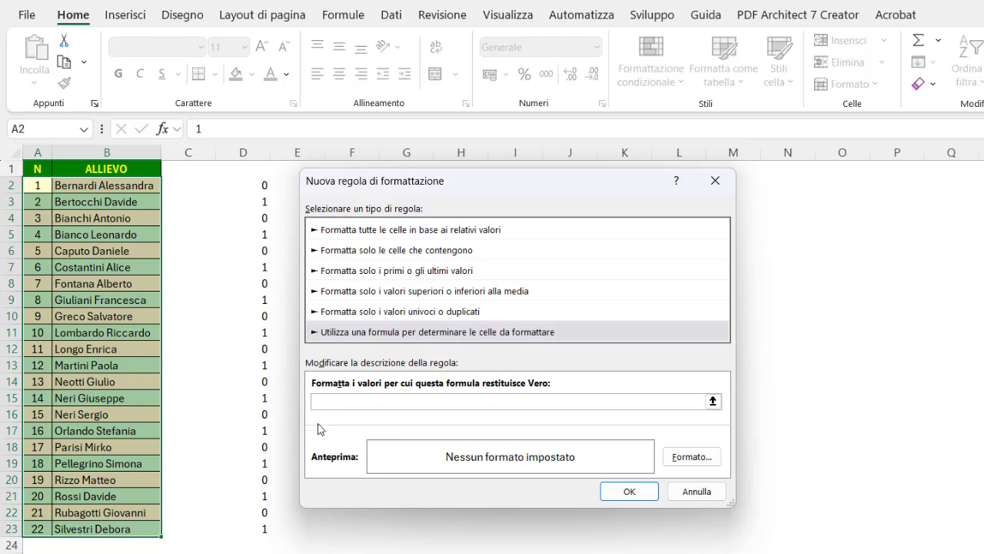
{"action": "type", "text": "=resto(rif.riga();2)"}
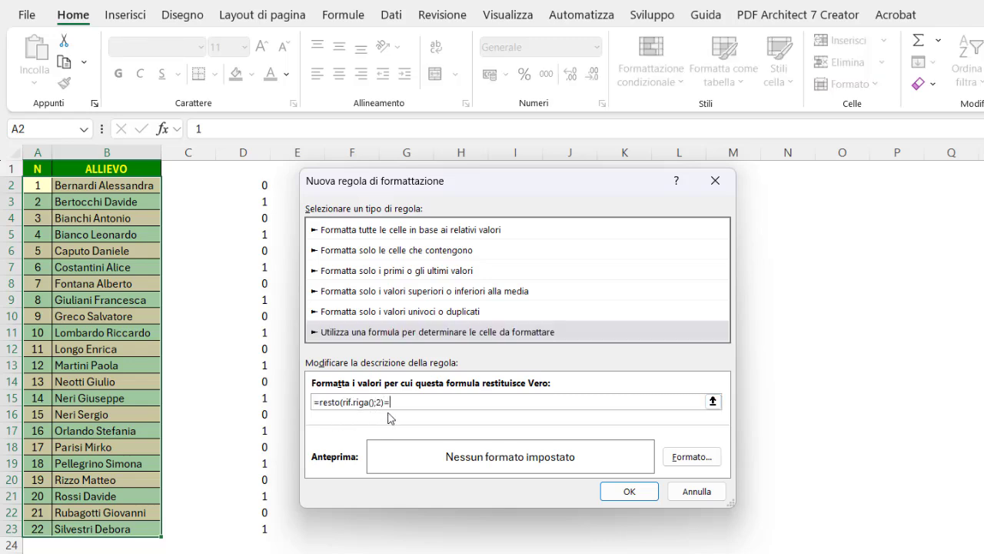
{"action": "key", "text": "Tab"}
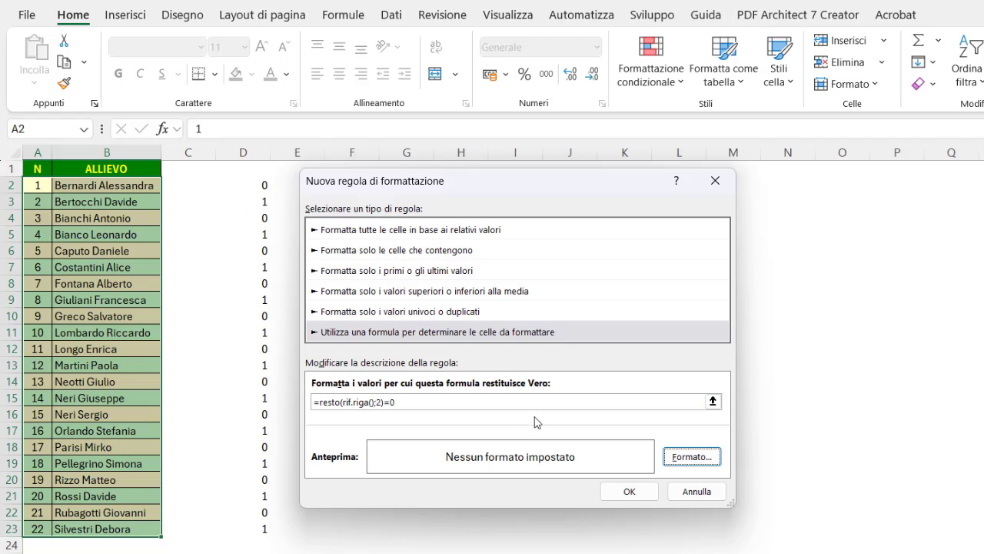
- Give the new rule a light yellow fill from the standard colours and apply it to the list
{"action": "left_click", "coordinate": [689, 458]}
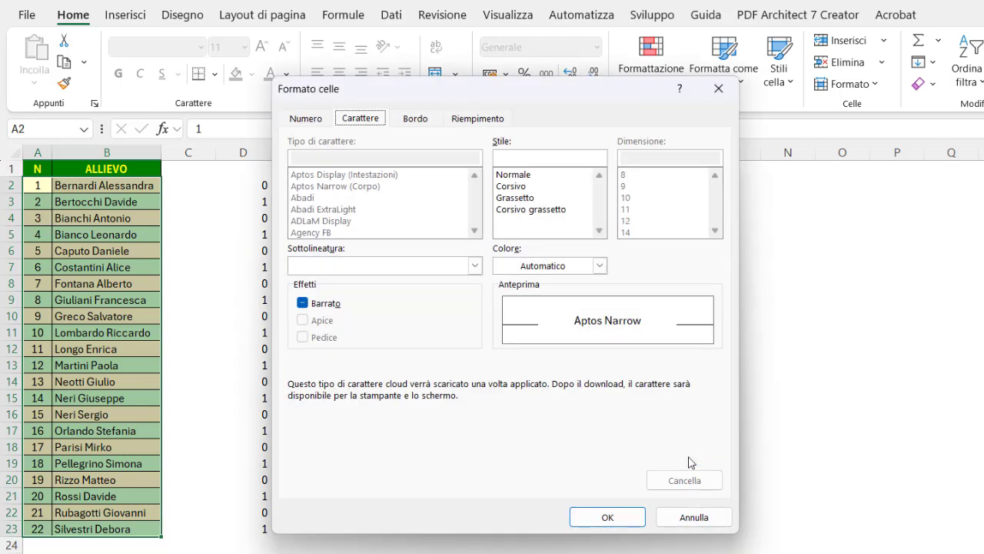
{"action": "left_click", "coordinate": [483, 122]}
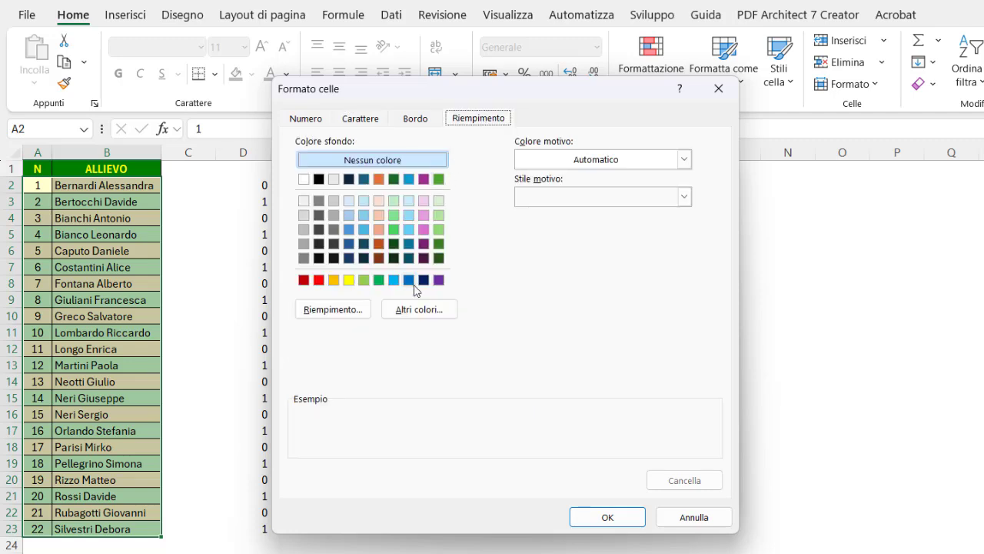
{"action": "left_click", "coordinate": [416, 310]}
{"action": "left_click", "coordinate": [444, 301]}
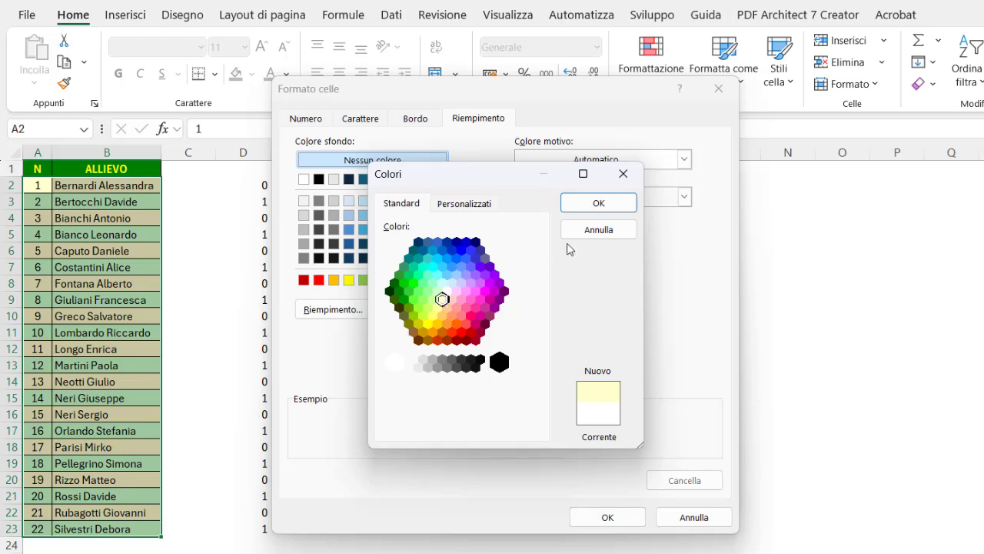
{"action": "left_click", "coordinate": [598, 203]}
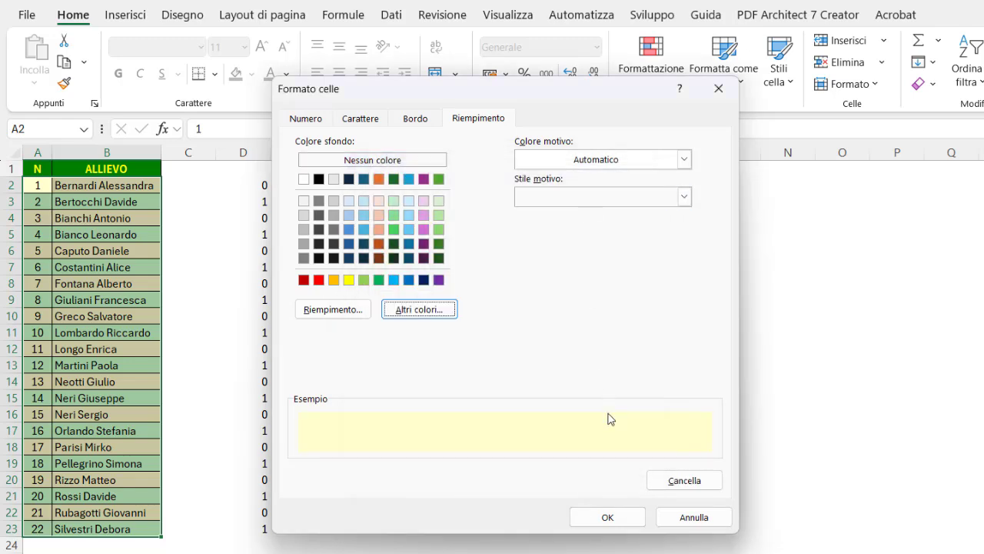
{"action": "left_click", "coordinate": [608, 516]}
{"action": "left_click", "coordinate": [628, 491]}
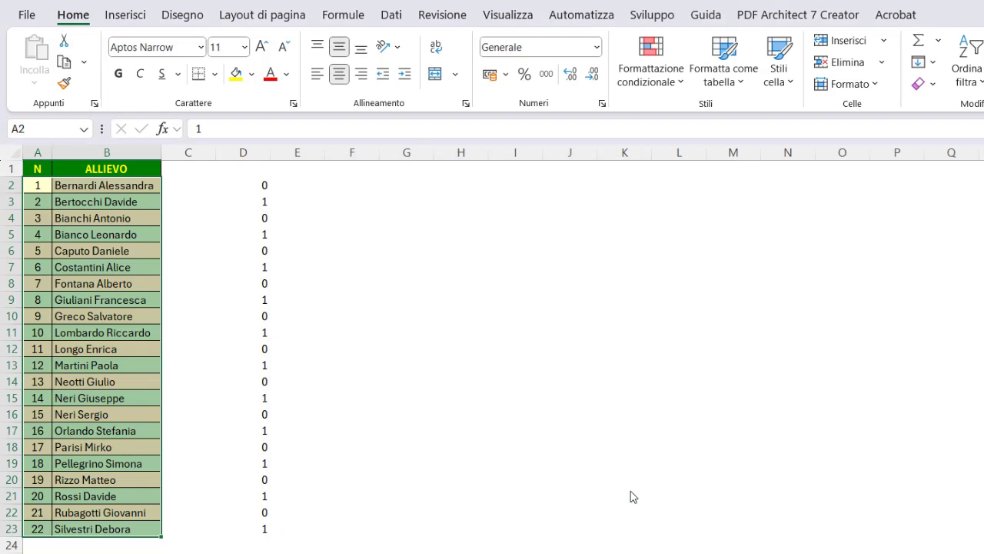
{"action": "left_click", "coordinate": [132, 233]}
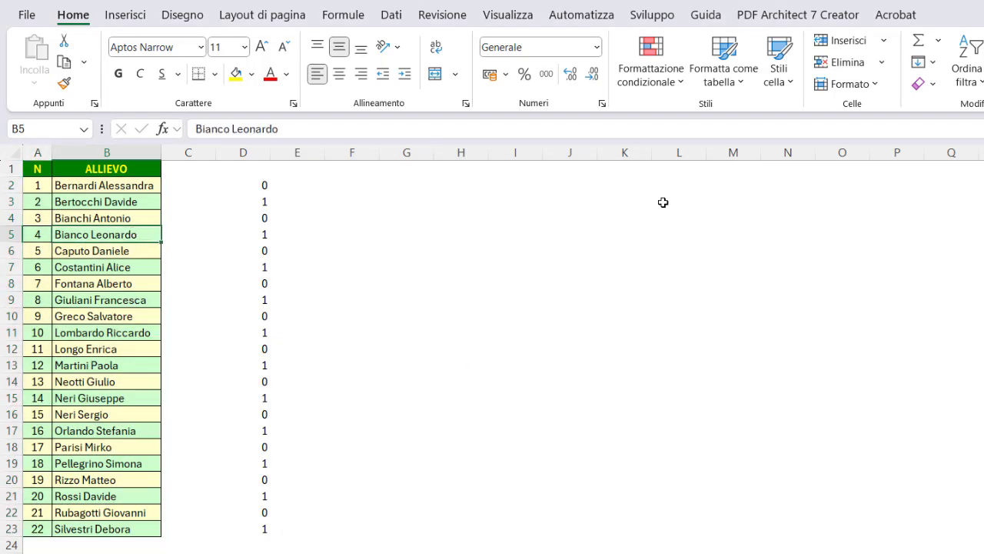
- Examine the two conditional formatting rules applied to the list, comparing their formulas, formats and ranges
{"action": "left_click", "coordinate": [650, 77]}
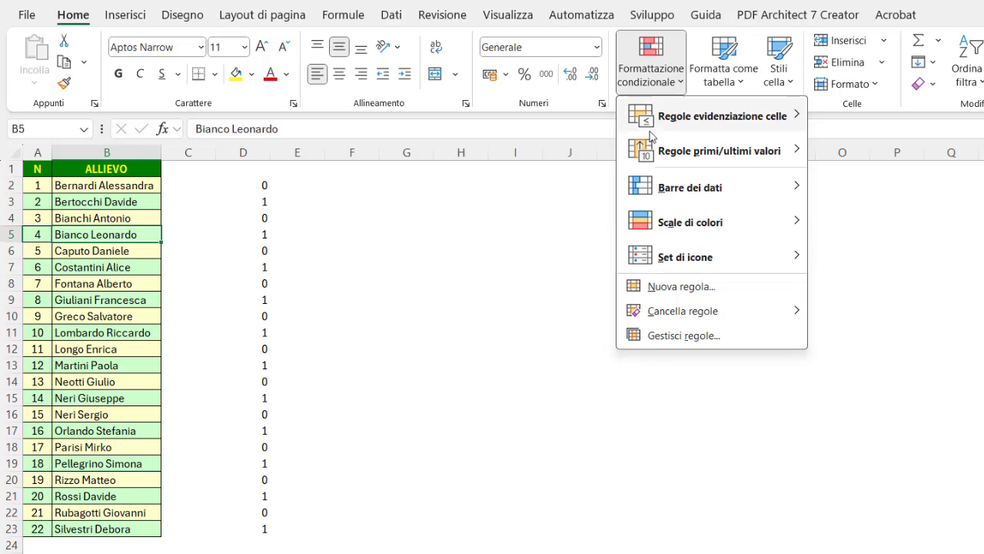
{"action": "left_click", "coordinate": [659, 335]}
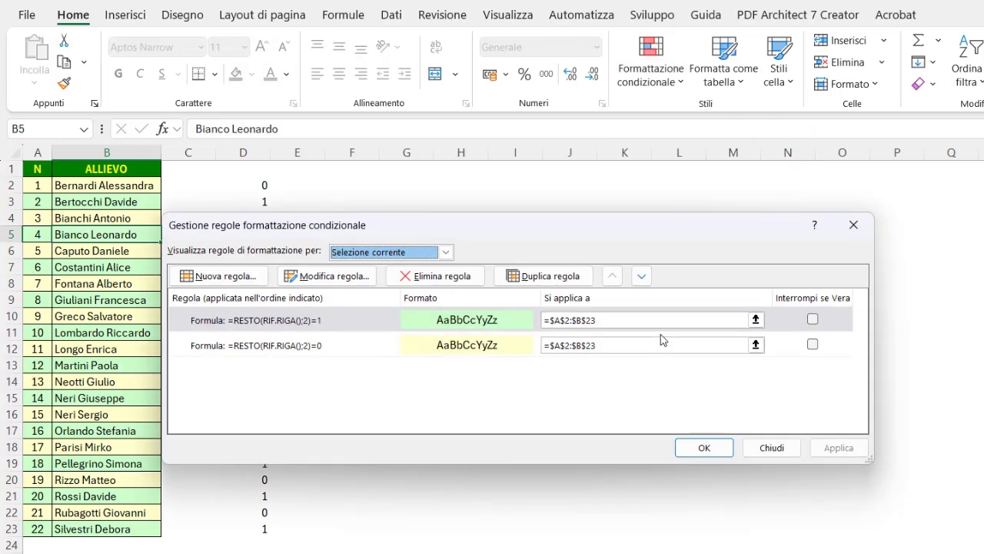
{"action": "left_click", "coordinate": [330, 346]}
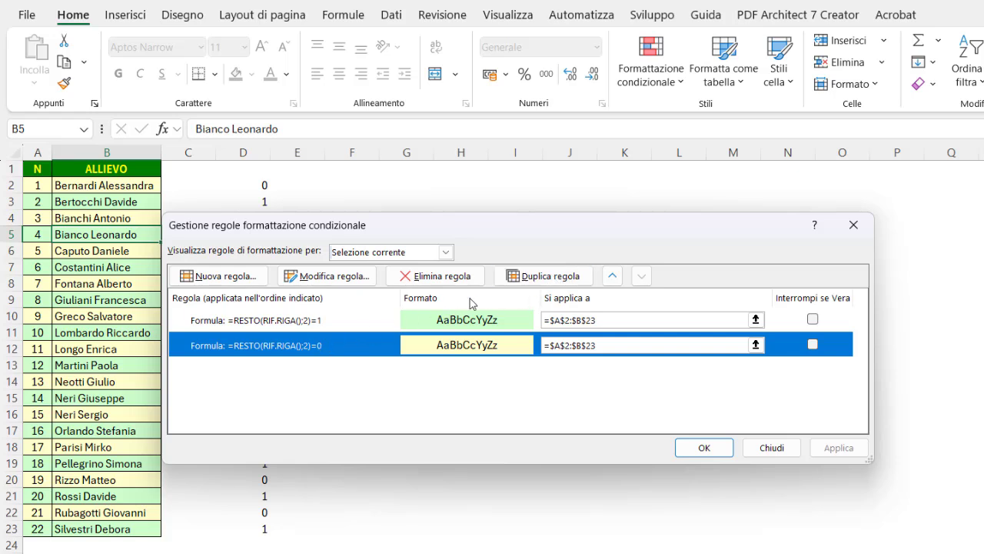
{"action": "left_click", "coordinate": [317, 324]}
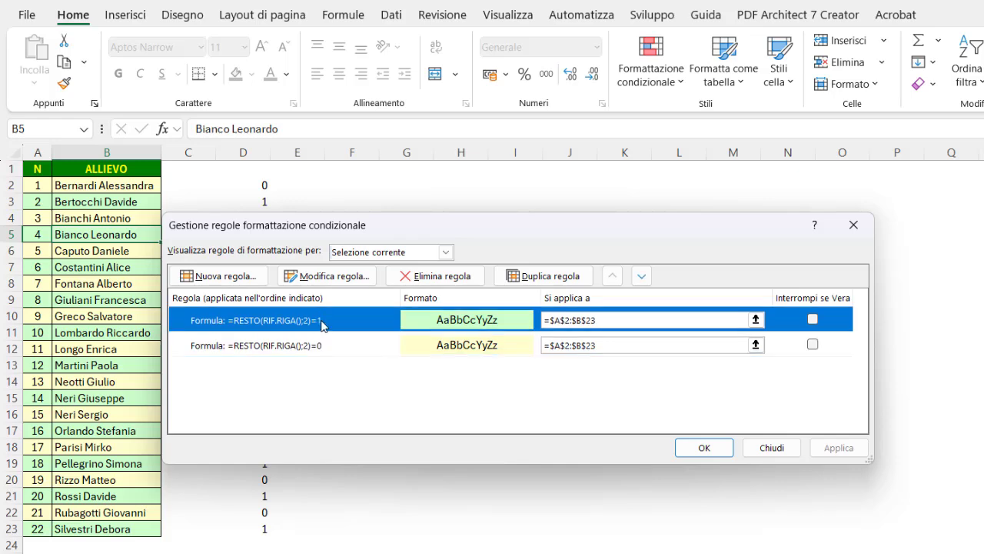
- Inspect the formula and light green fill of the =RESTO(RIF.RIGA();2)=1 rule, keeping its settings
{"action": "left_click", "coordinate": [336, 276]}
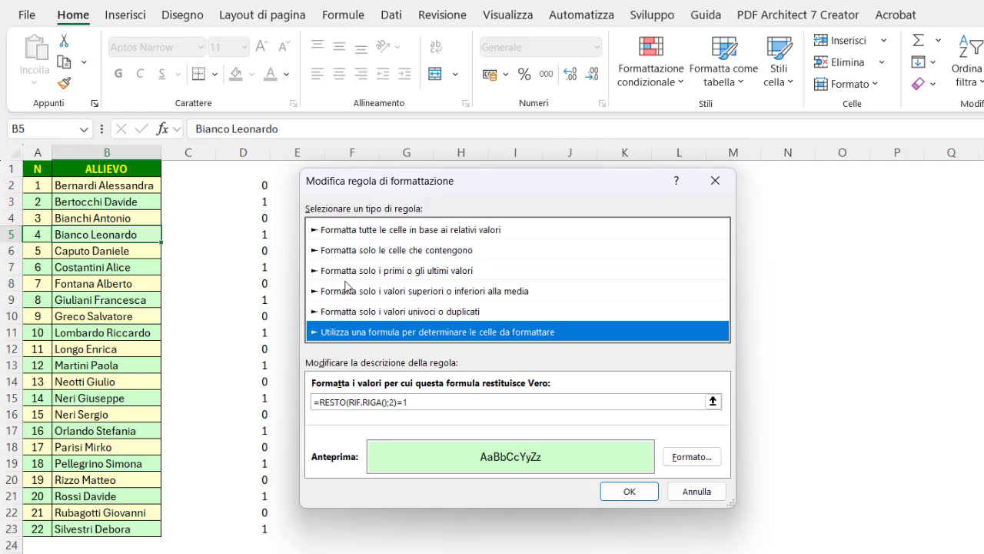
{"action": "left_click", "coordinate": [405, 401]}
{"action": "double_click", "coordinate": [412, 400]}
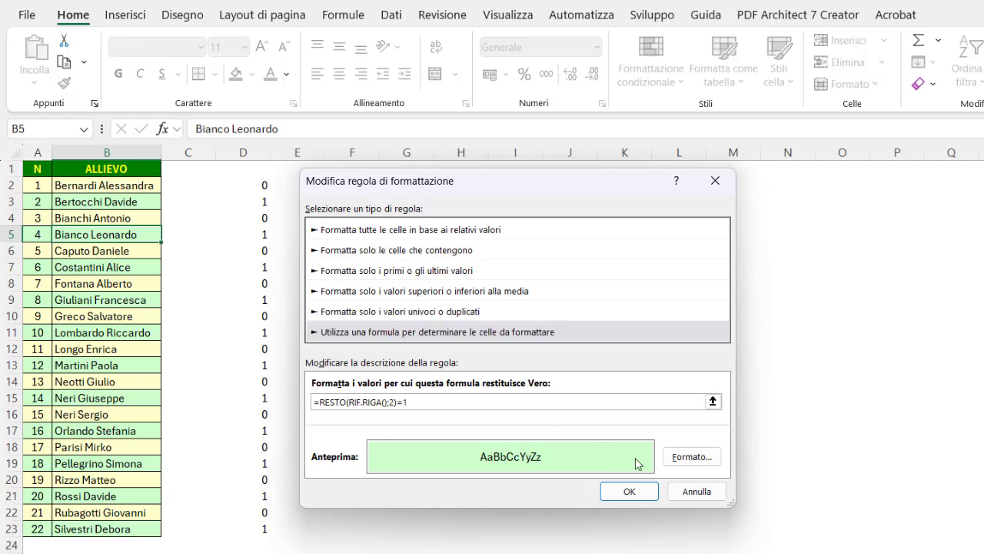
{"action": "left_click", "coordinate": [691, 456]}
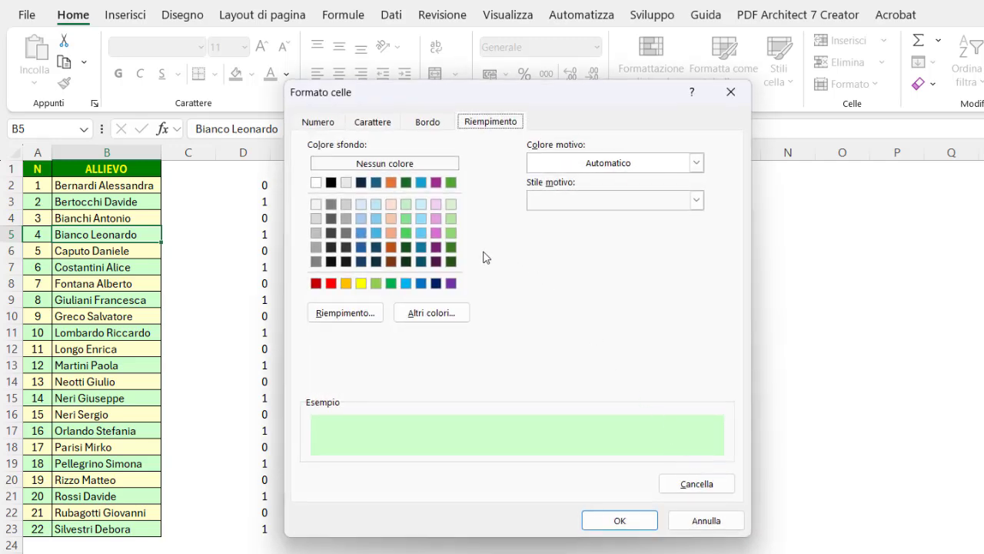
{"action": "left_click", "coordinate": [435, 314]}
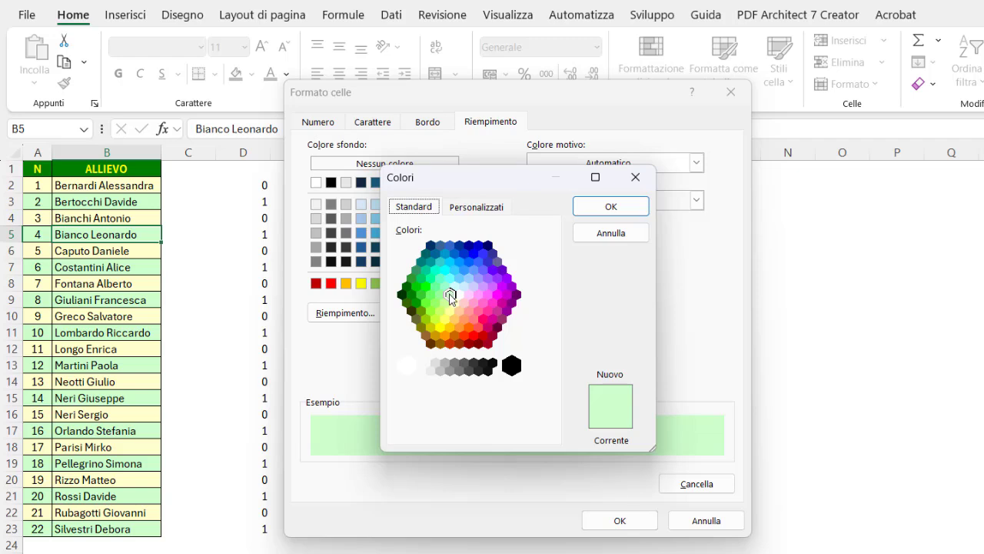
{"action": "left_click", "coordinate": [610, 206]}
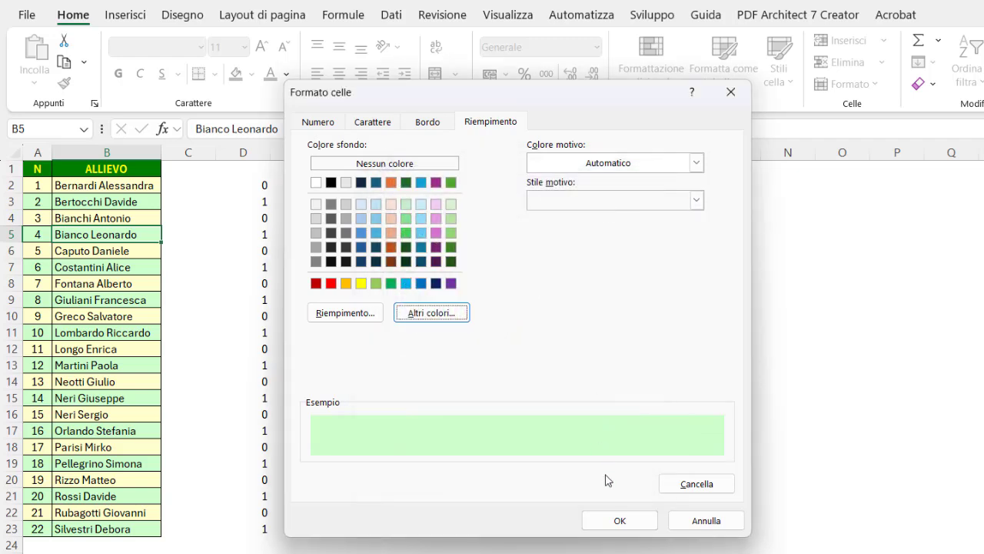
{"action": "left_click", "coordinate": [618, 520]}
{"action": "left_click", "coordinate": [626, 490]}
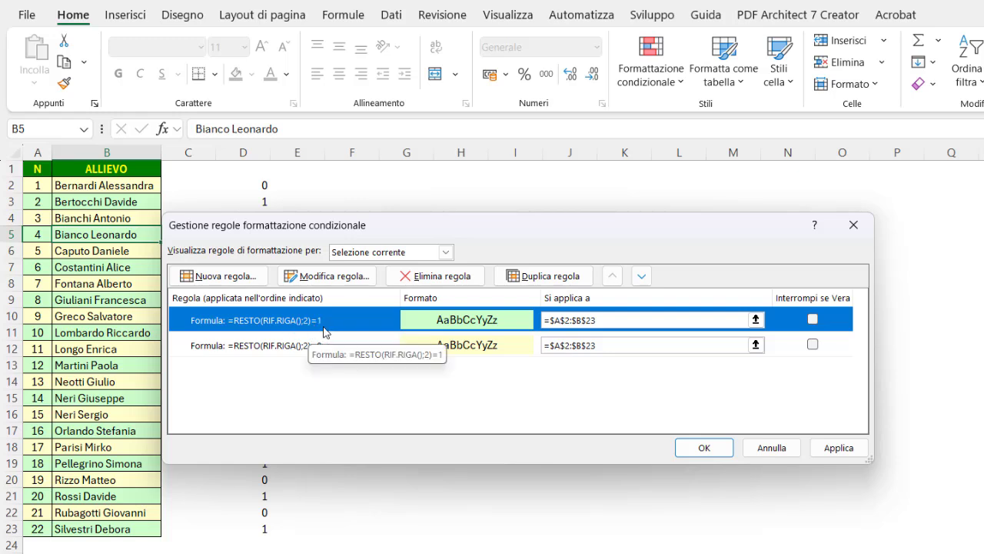
{"action": "left_click", "coordinate": [689, 451]}
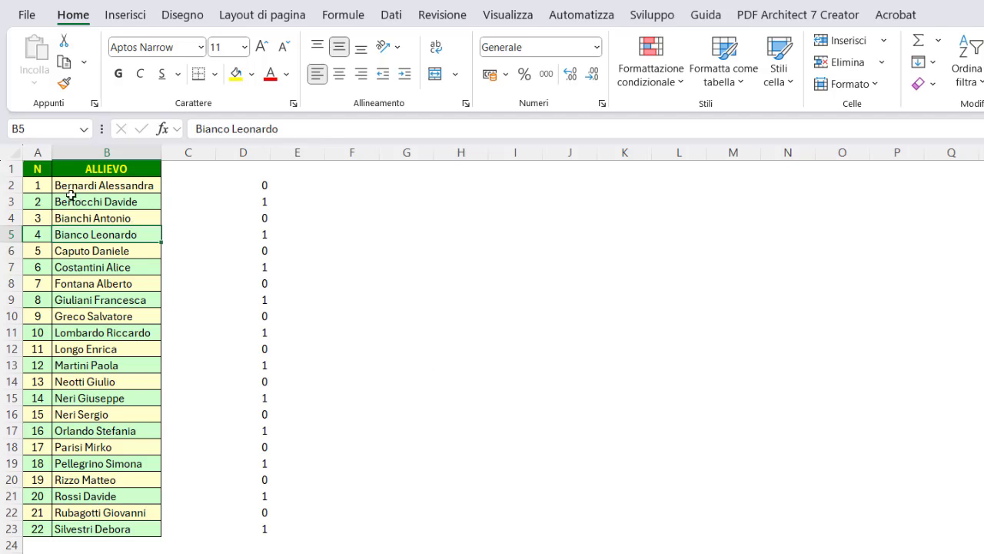
{"action": "left_click", "coordinate": [39, 170]}
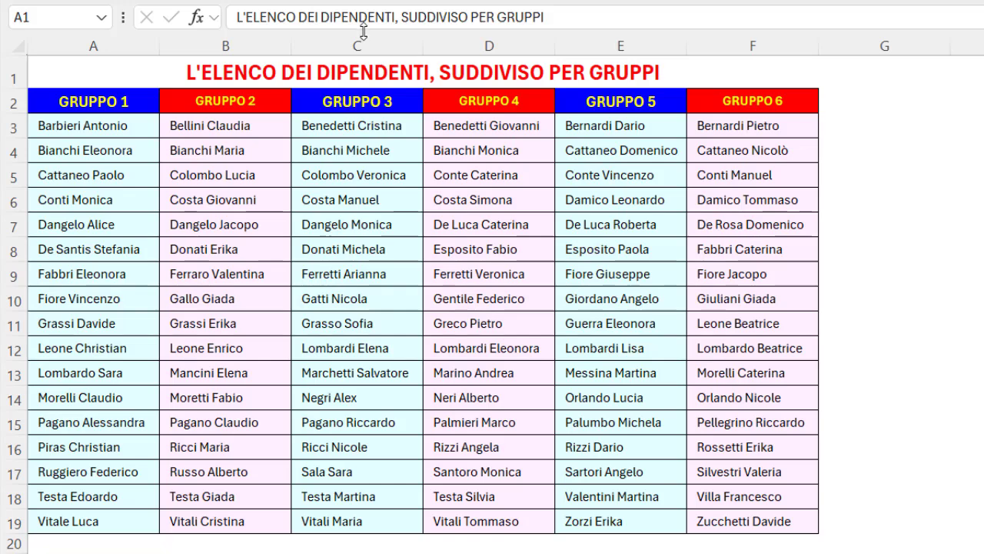
- Try deleting columns C and D from the employee group table, and undo the deletion
{"action": "left_click_drag", "start_coordinate": [362, 45], "coordinate": [454, 47]}
{"action": "key", "text": "ctrl+minus"}
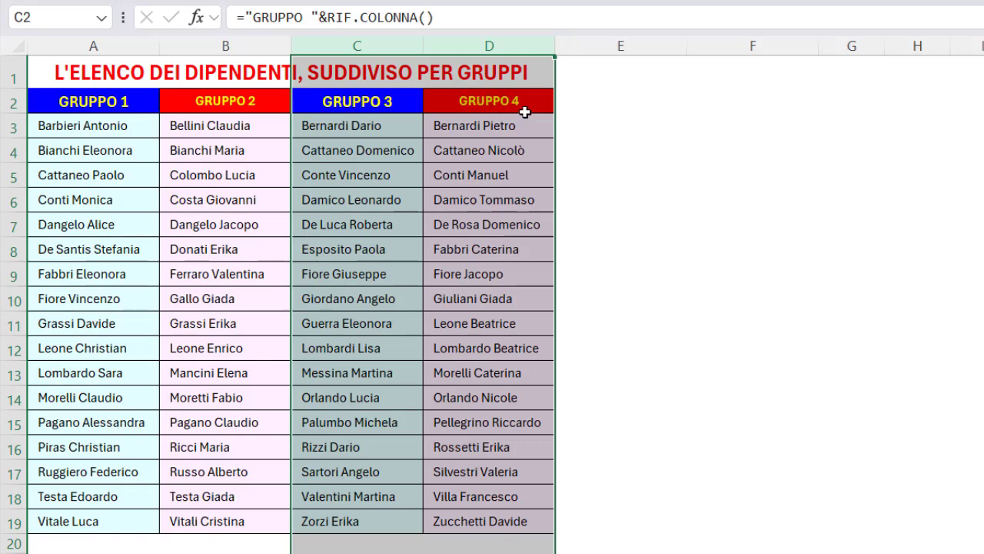
{"action": "key", "text": "ctrl+z"}
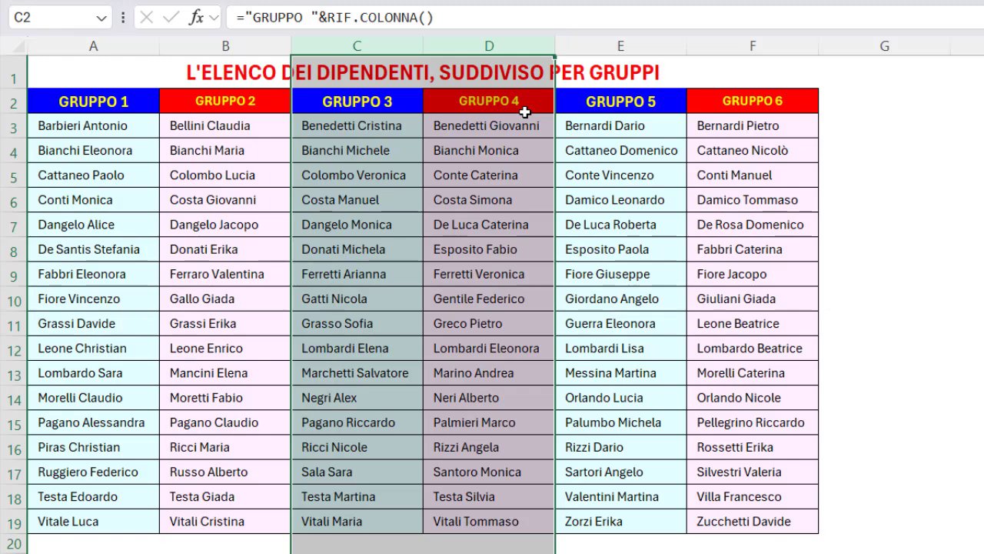
- Examine the parts of the header formula in A2: the "GRUPPO " text, the & operator and RIF.COLONNA()
{"action": "left_click", "coordinate": [134, 100]}
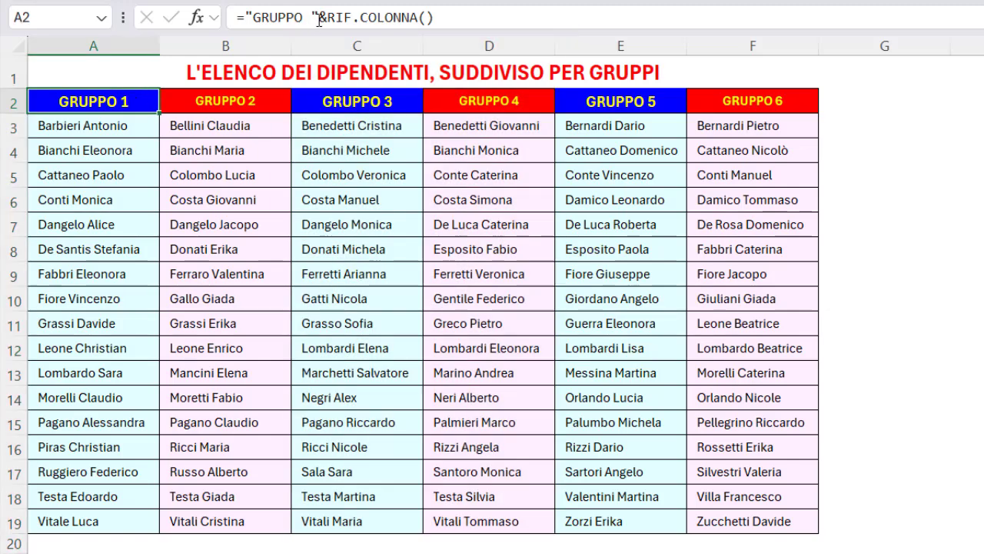
{"action": "left_click_drag", "start_coordinate": [319, 20], "coordinate": [327, 18]}
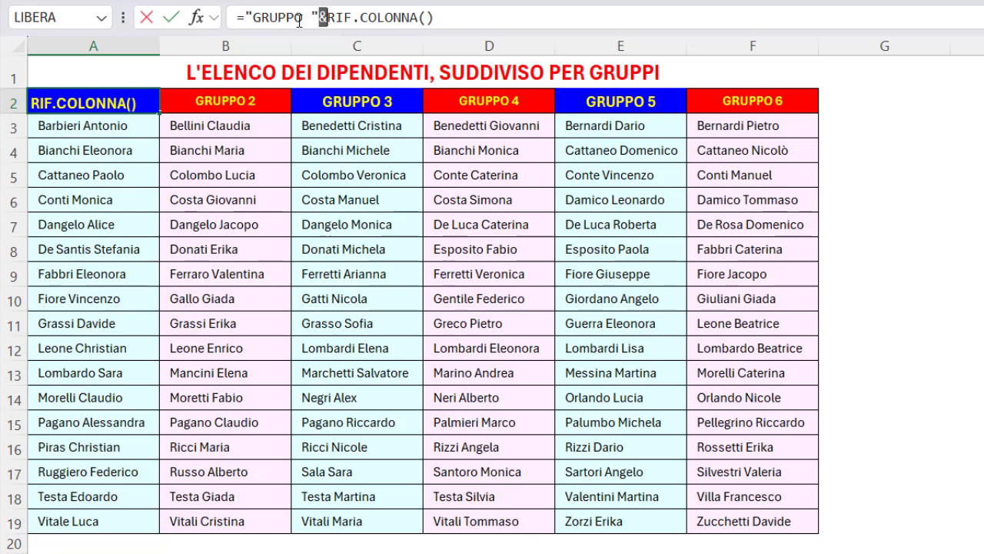
{"action": "left_click_drag", "start_coordinate": [245, 17], "coordinate": [323, 18]}
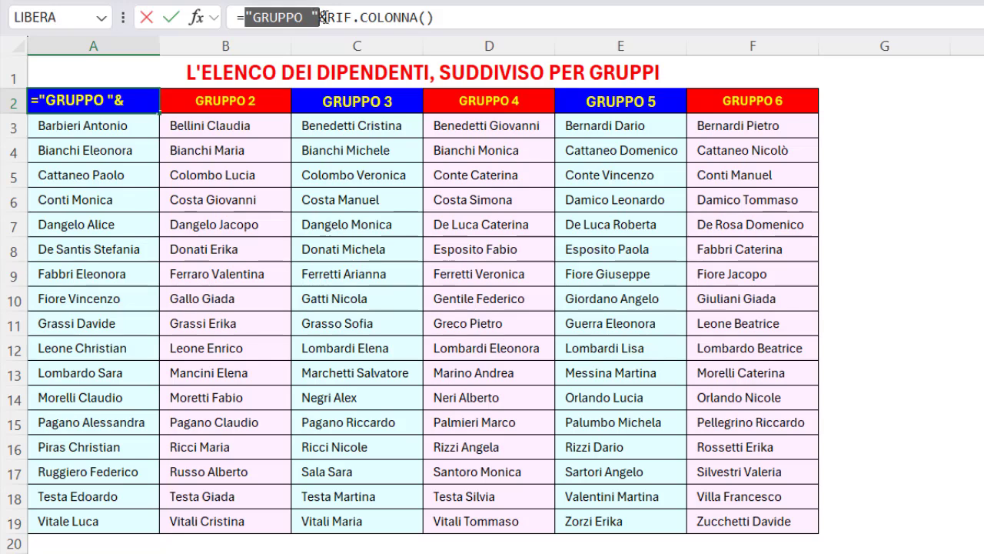
{"action": "left_click_drag", "start_coordinate": [323, 17], "coordinate": [438, 17]}
{"action": "left_click", "coordinate": [444, 17]}
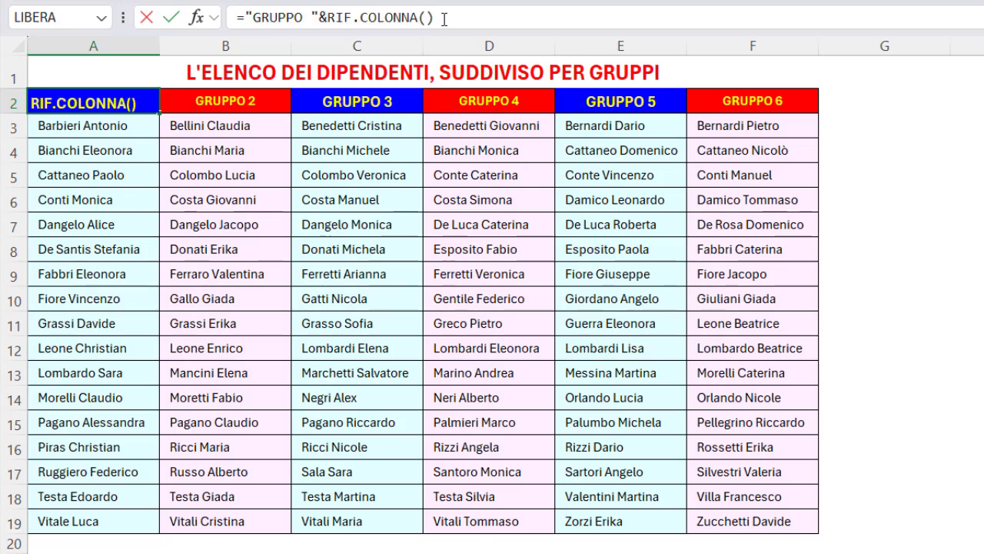
{"action": "key", "text": "Return"}
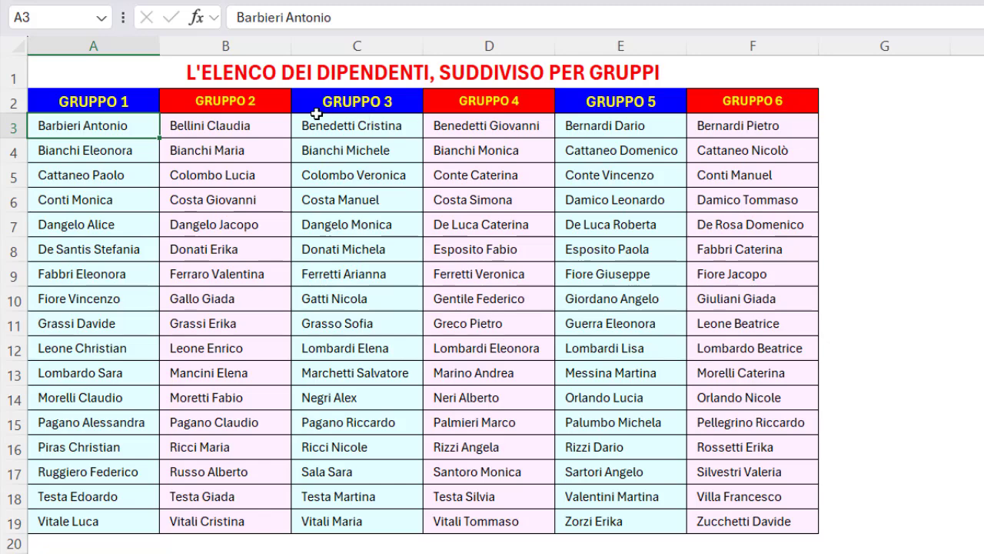
- Move the group table A2:F19 two columns over so that it starts at C2
{"action": "left_click_drag", "start_coordinate": [134, 99], "coordinate": [751, 520]}
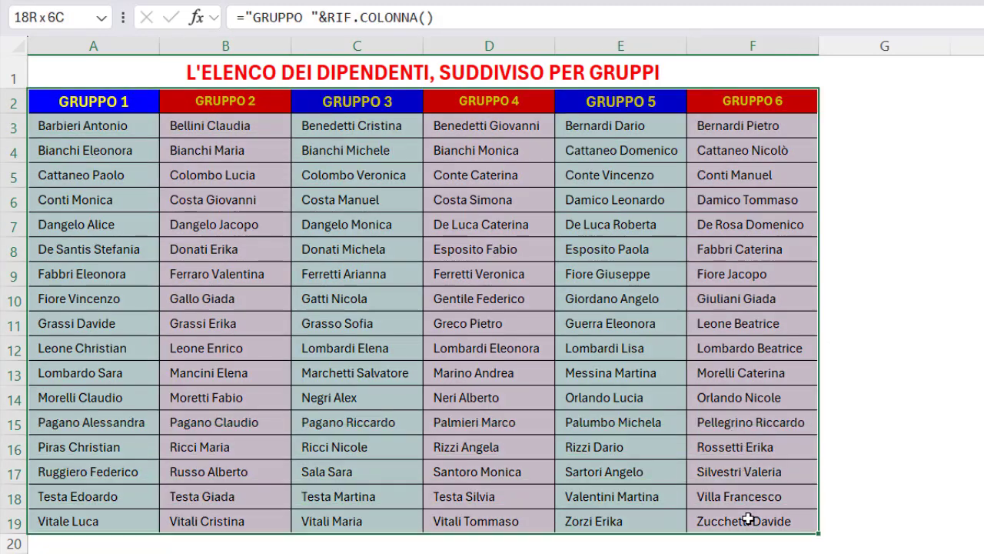
{"action": "left_click_drag", "start_coordinate": [819, 314], "coordinate": [980, 316]}
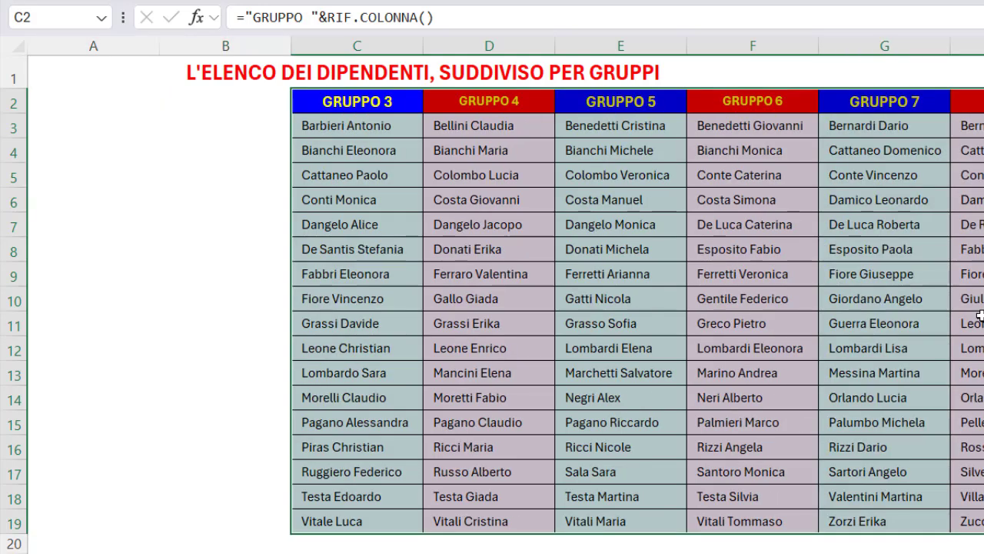
{"action": "left_click", "coordinate": [395, 124]}
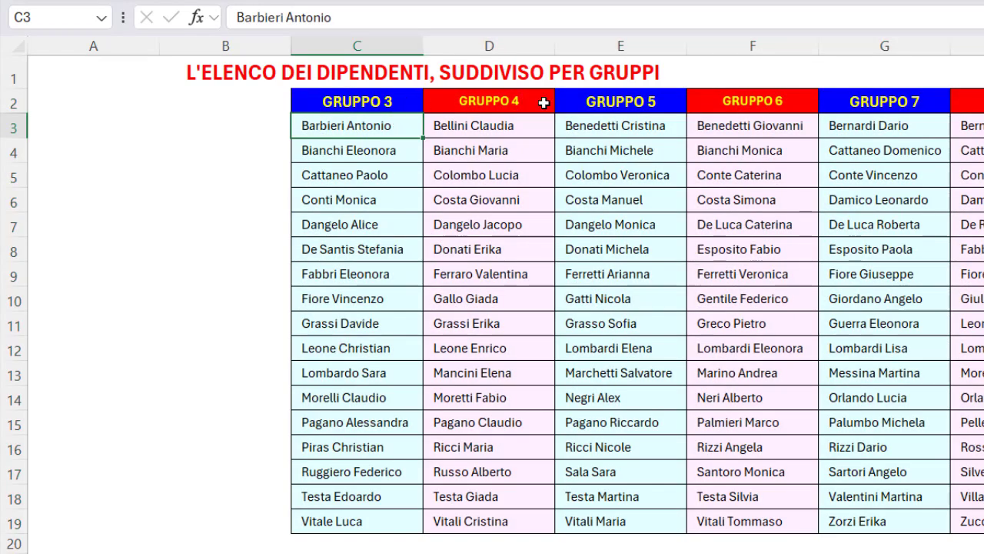
- Undo the table move and change the header formula in A2 to ="GRUPPO "&RIF.COLONNA()-RIF.COLONNA($A$2)+1
{"action": "key", "text": "ctrl+z"}
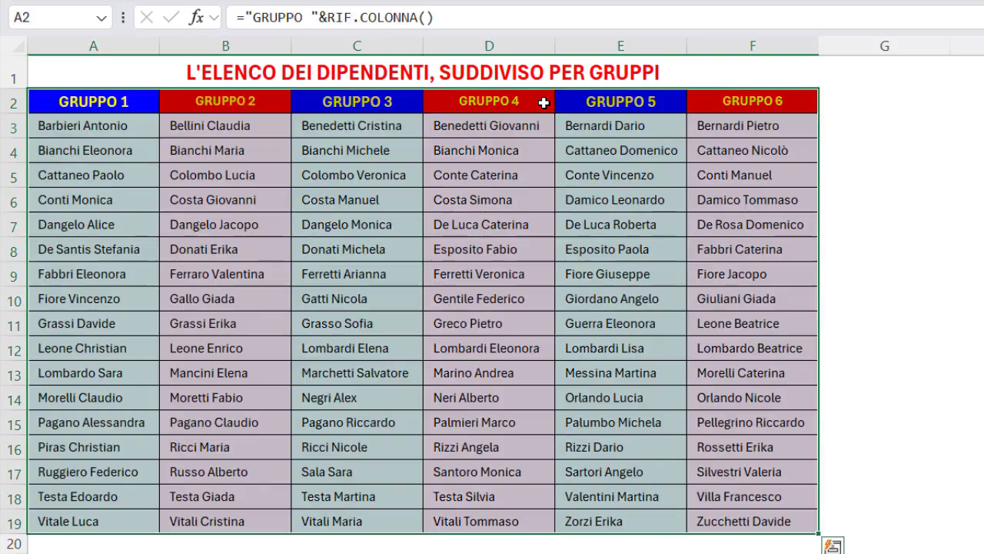
{"action": "left_click", "coordinate": [150, 106]}
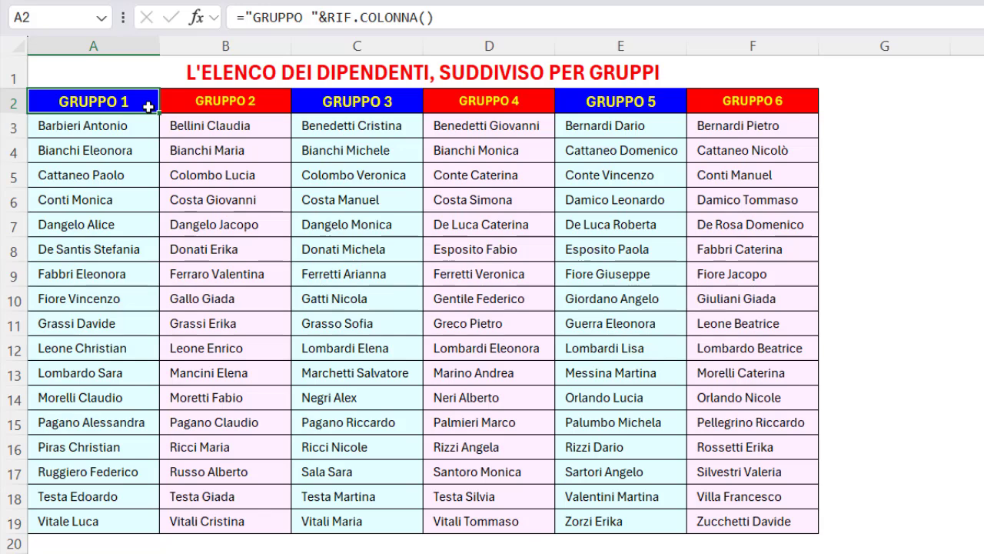
{"action": "left_click", "coordinate": [444, 17]}
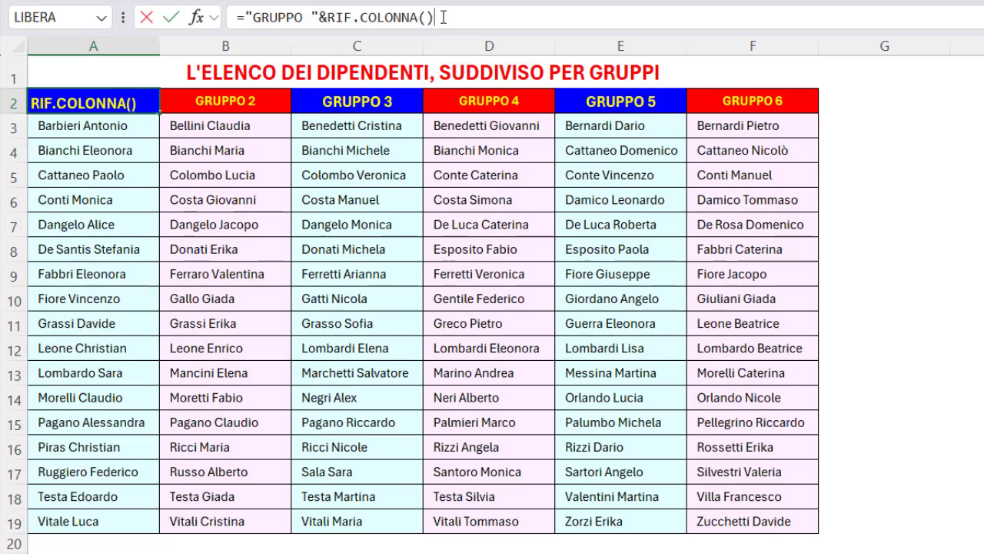
{"action": "type", "text": "-RIF."}
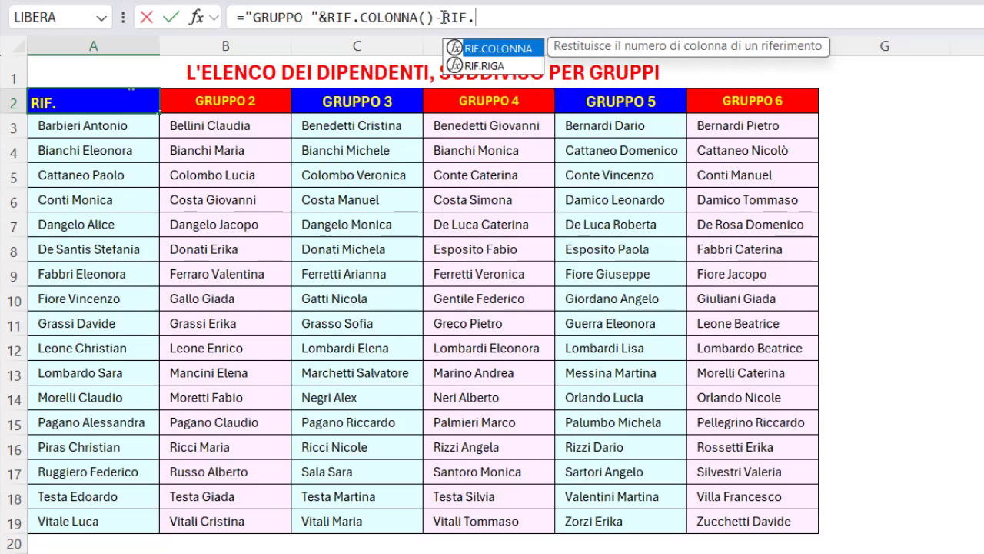
{"action": "type", "text": "C"}
{"action": "double_click", "coordinate": [486, 49]}
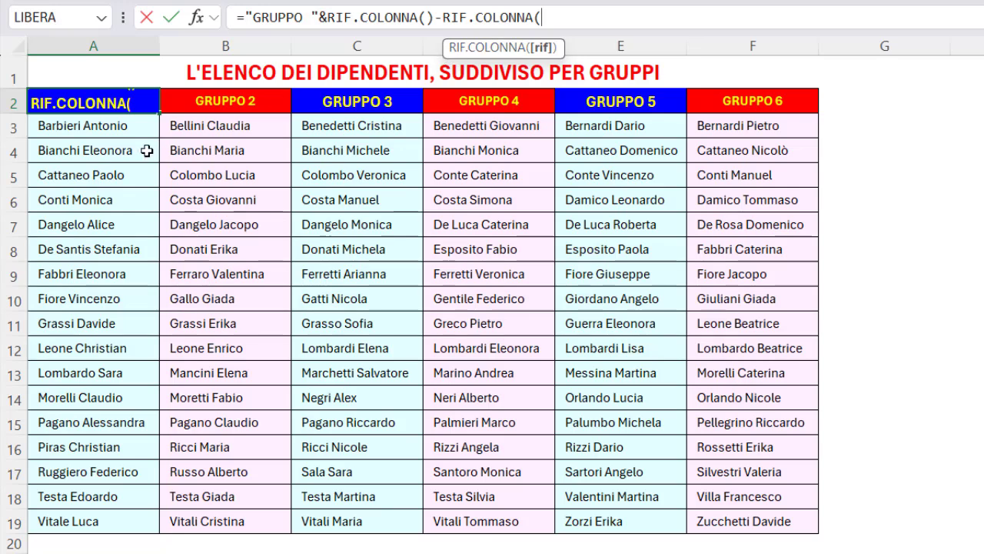
{"action": "left_click", "coordinate": [90, 128]}
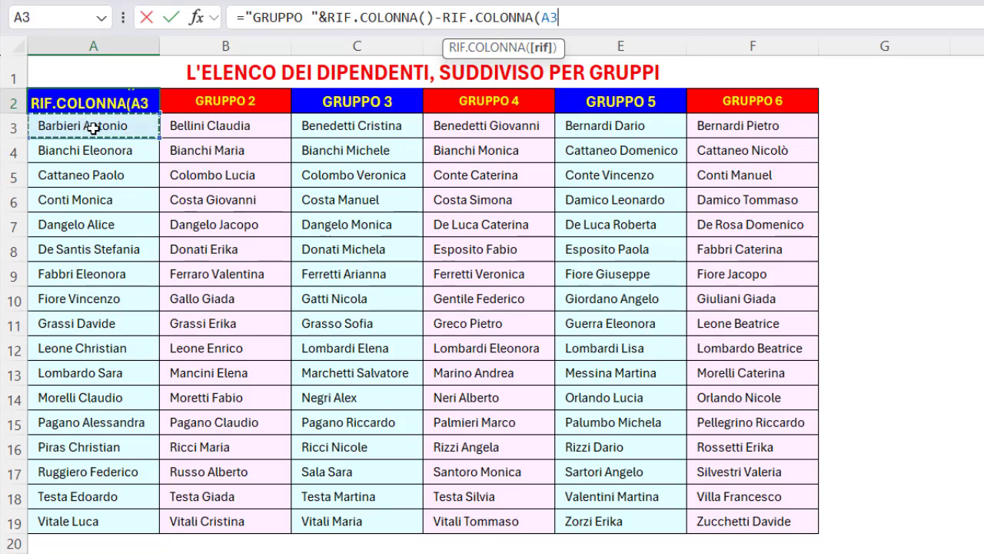
{"action": "key", "text": "Up"}
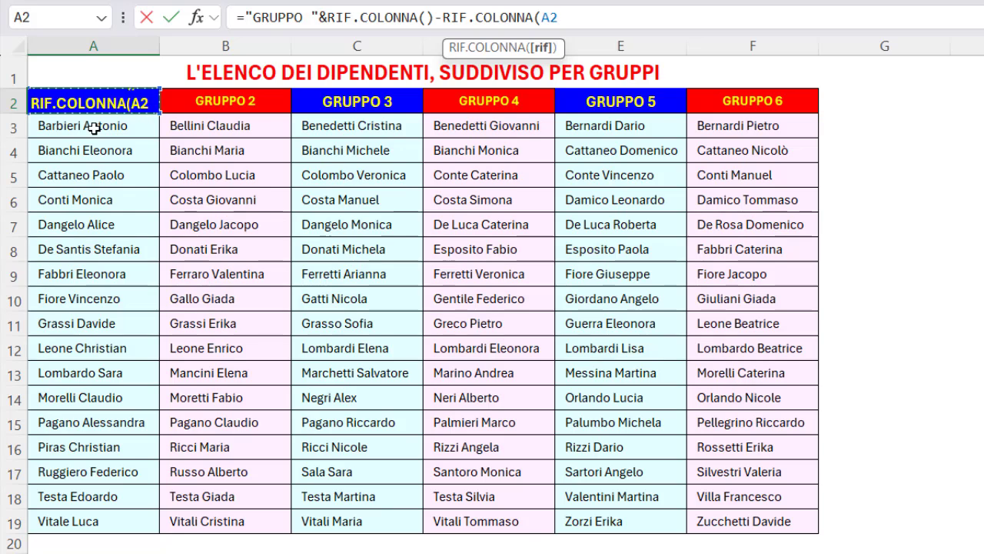
{"action": "key", "text": "F4"}
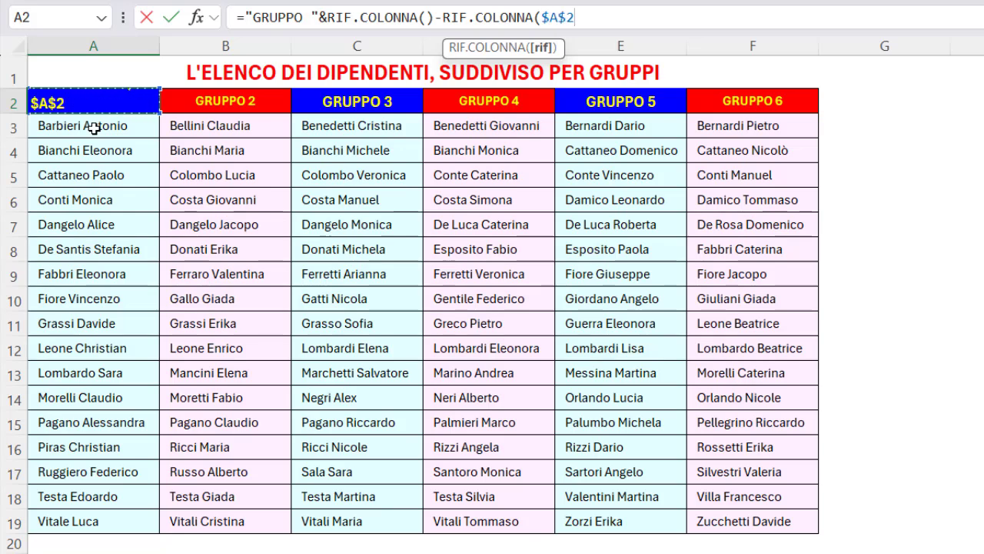
{"action": "type", "text": ")"}
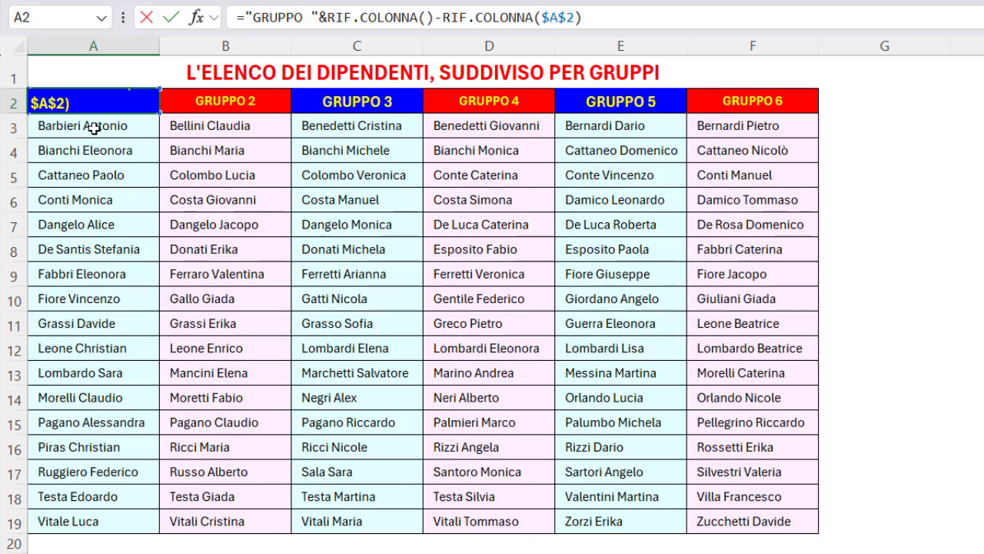
{"action": "type", "text": "+1"}
{"action": "key", "text": "Return"}
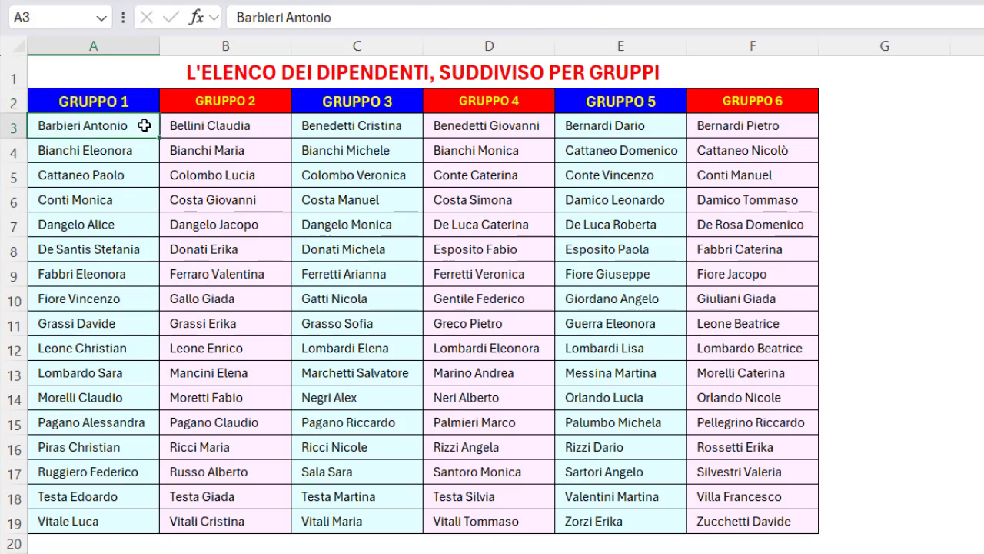
- Copy the A2 header formula across to F2 without copying its formatting
{"action": "left_click", "coordinate": [146, 106]}
{"action": "left_click_drag", "start_coordinate": [159, 113], "coordinate": [399, 112]}
{"action": "left_click_drag", "start_coordinate": [685, 121], "coordinate": [807, 117]}
{"action": "left_click", "coordinate": [831, 129]}
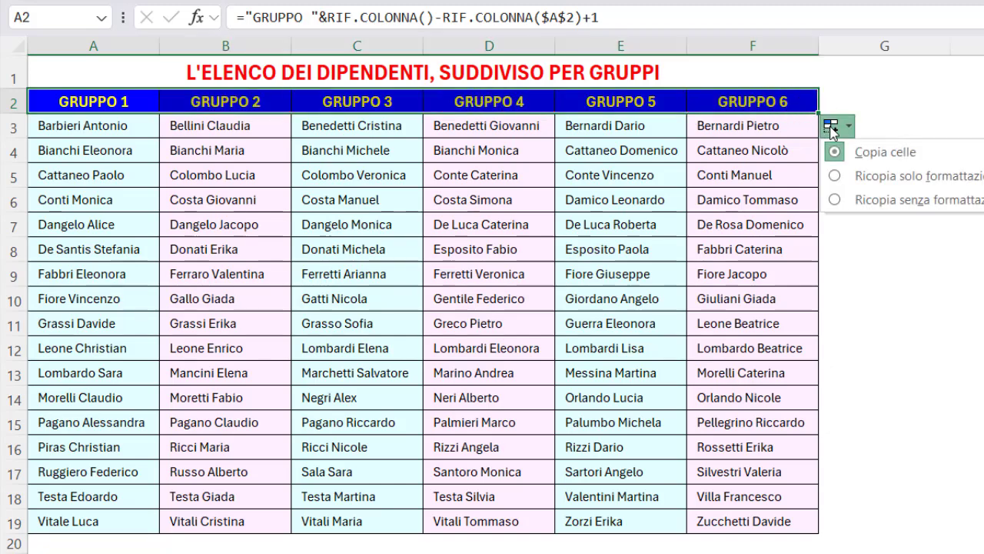
{"action": "left_click", "coordinate": [806, 201]}
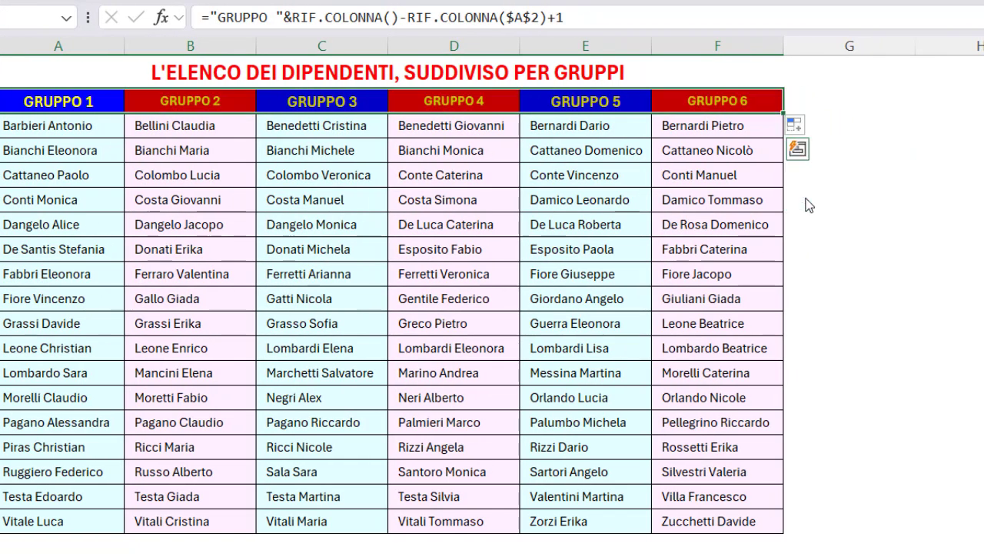
- Try moving the group table A2:F19 two columns over so that it starts at C2, and undo the move
{"action": "key", "text": "ctrl+shift+Down"}
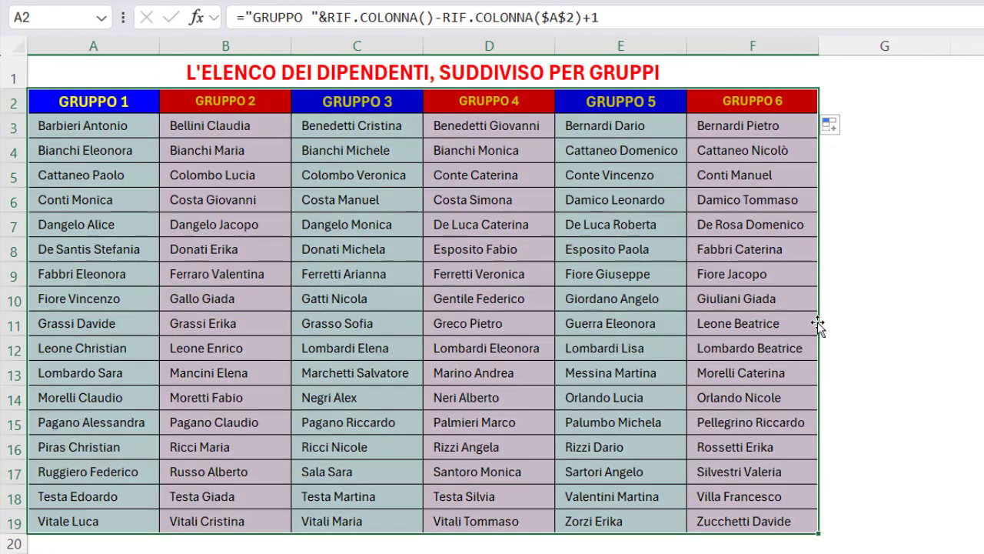
{"action": "left_click_drag", "start_coordinate": [818, 326], "coordinate": [981, 338]}
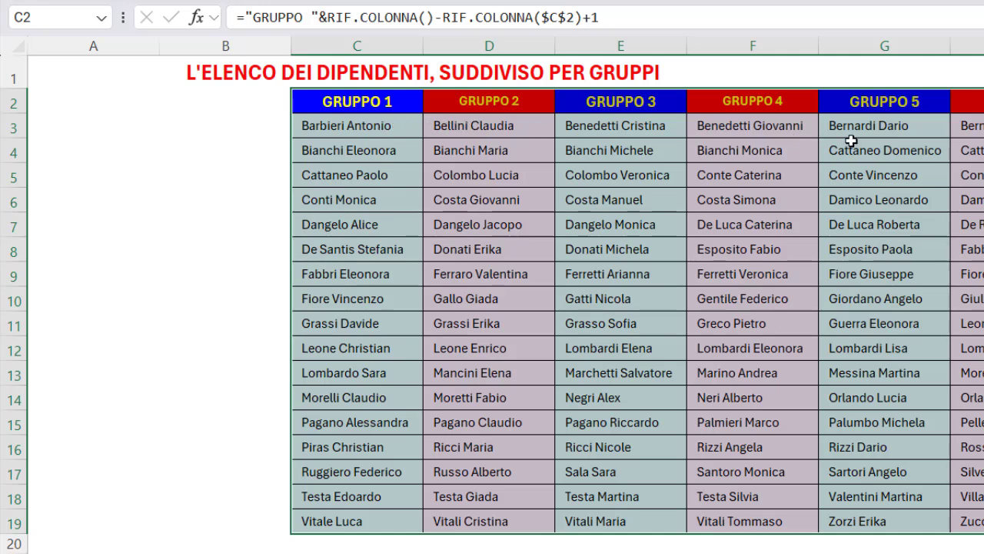
{"action": "key", "text": "ctrl+z"}
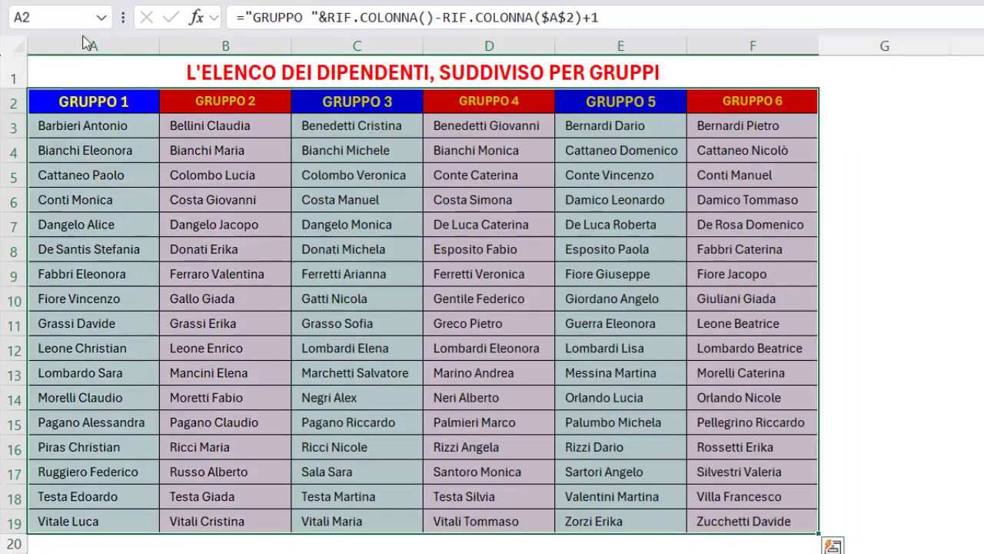
{"action": "left_click", "coordinate": [93, 70]}
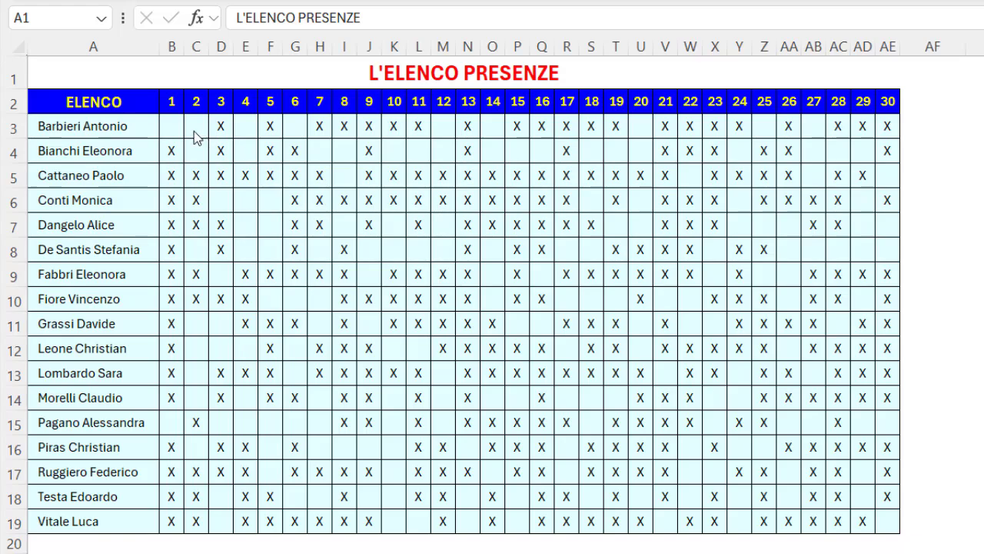
- Create a formula-based conditional formatting rule for the attendance cells B3:AE19 with =RESTO(RIF.COLONNA();2)=0
{"action": "left_click", "coordinate": [172, 123]}
{"action": "left_click_drag", "start_coordinate": [172, 126], "coordinate": [878, 524]}
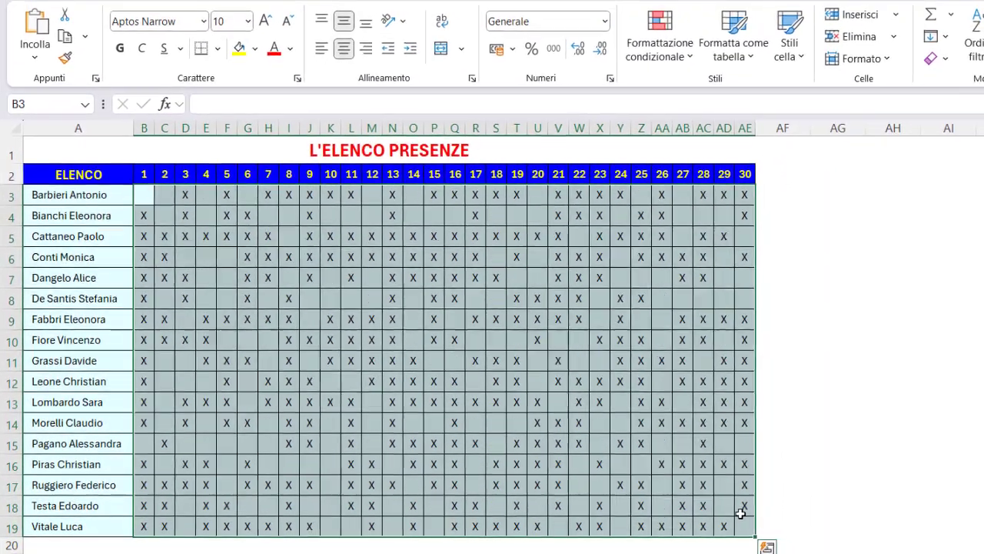
{"action": "left_click", "coordinate": [678, 52]}
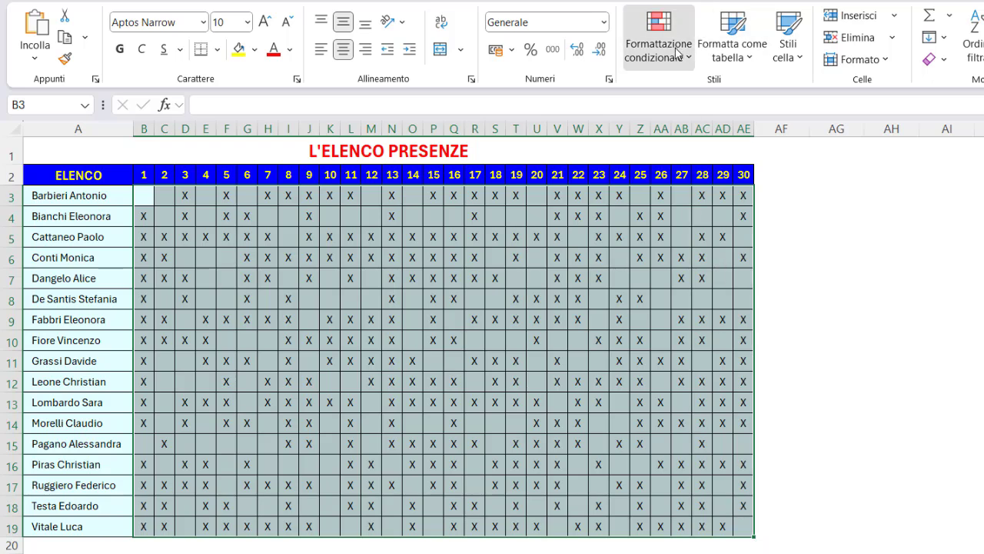
{"action": "left_click", "coordinate": [668, 264]}
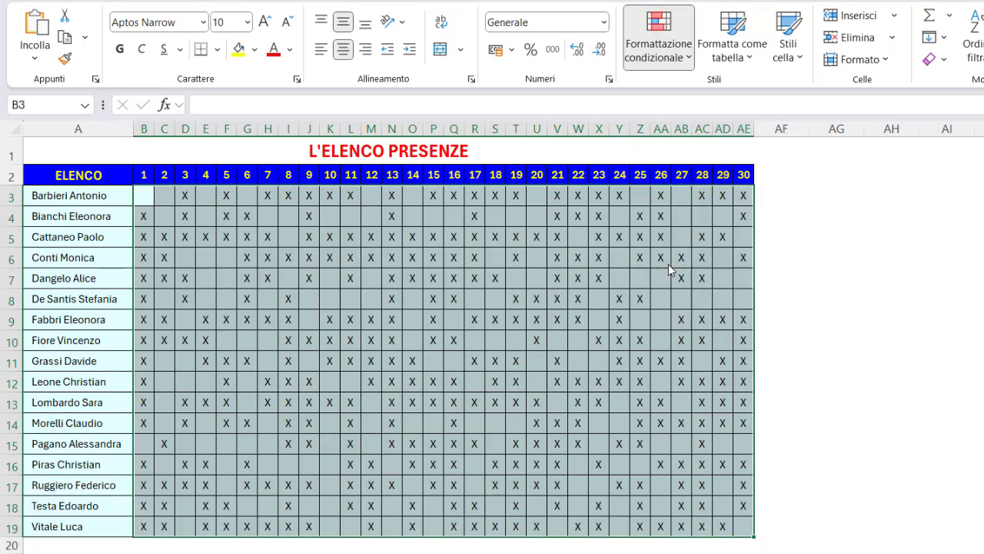
{"action": "left_click", "coordinate": [435, 294]}
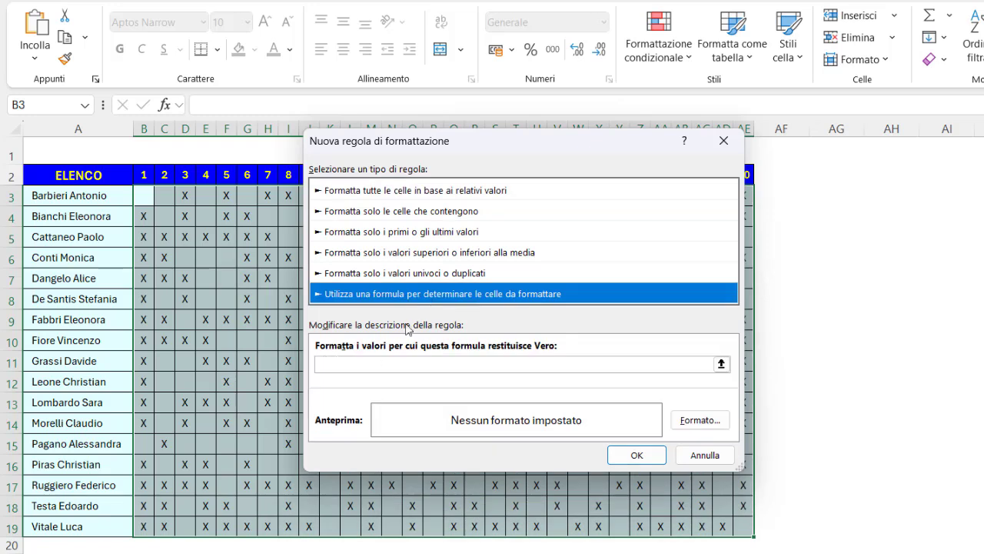
{"action": "left_click", "coordinate": [358, 364]}
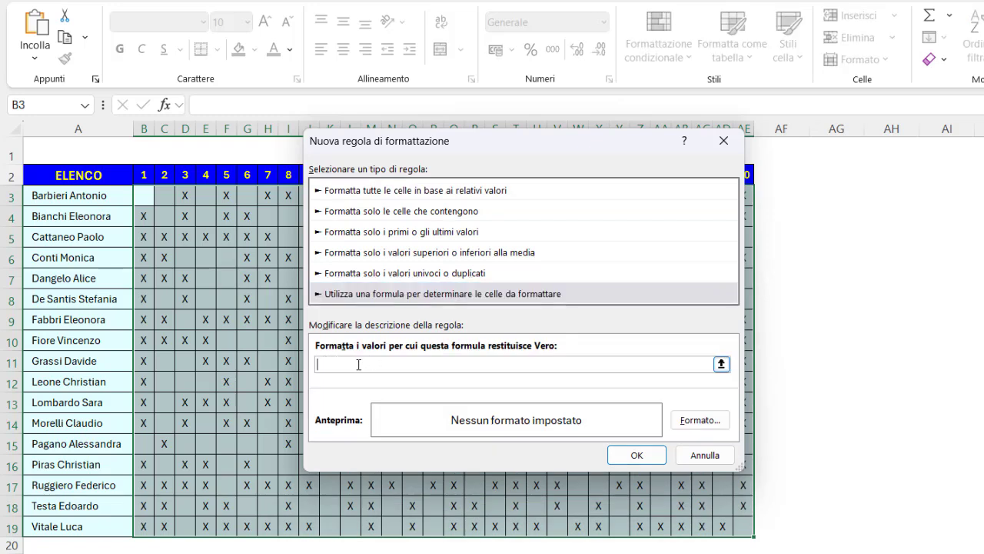
{"action": "key", "text": "ctrl+v"}
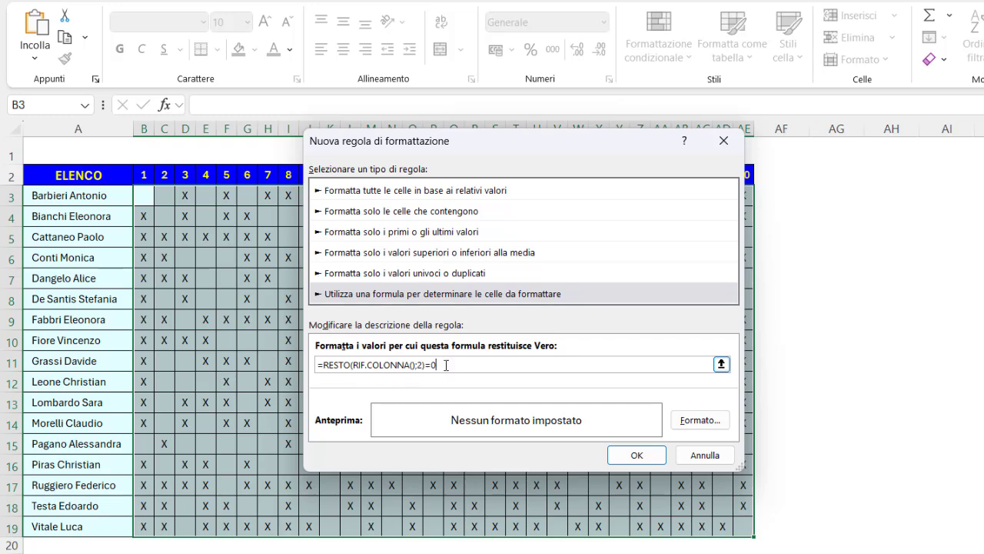
- Give the new rule a light pink fill from the standard colours and apply it to the attendance cells
{"action": "left_click", "coordinate": [684, 421]}
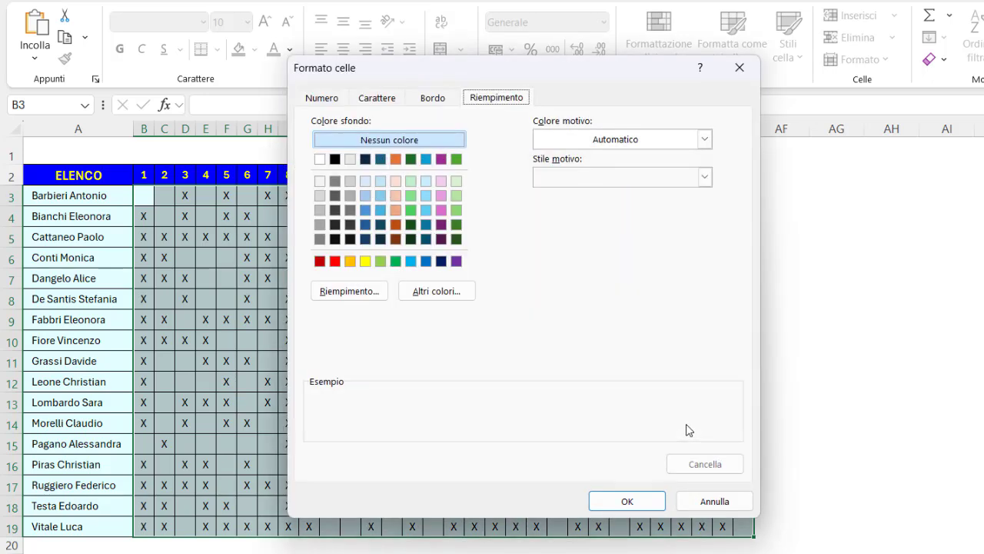
{"action": "left_click", "coordinate": [415, 288]}
{"action": "left_click", "coordinate": [474, 272]}
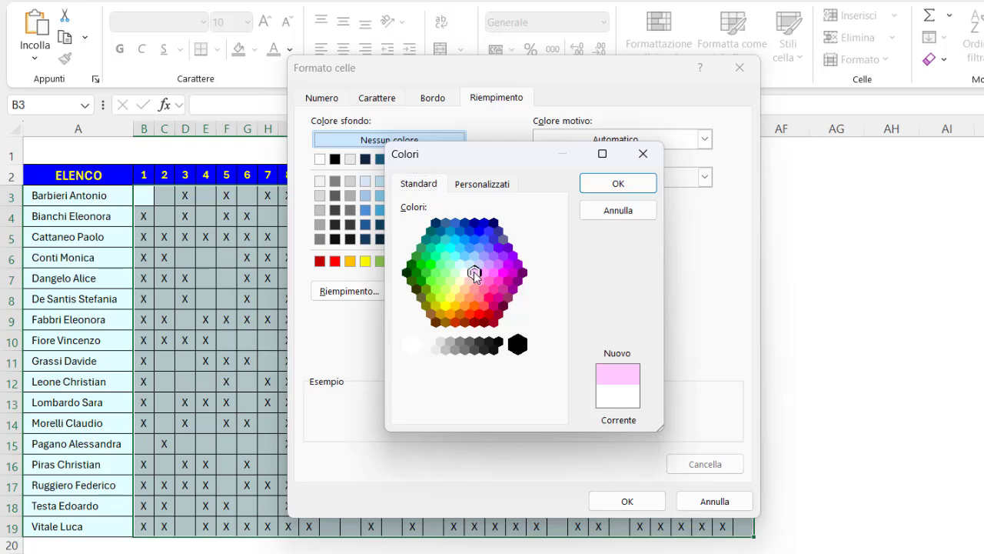
{"action": "left_click", "coordinate": [617, 183]}
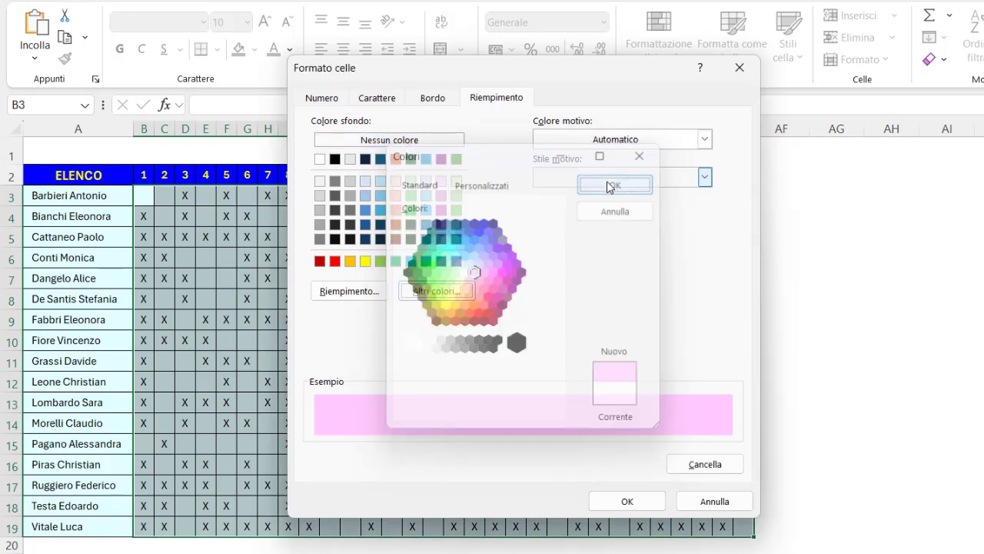
{"action": "left_click", "coordinate": [619, 494]}
{"action": "left_click", "coordinate": [630, 457]}
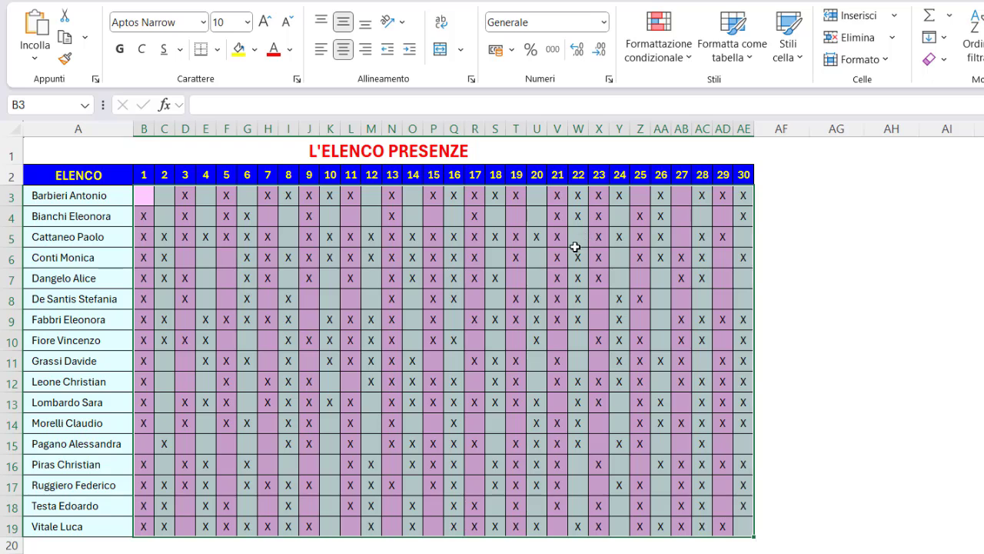
- Delete column U (day 20) from the attendance list and check the day-number formulas in T2 and B2
{"action": "left_click", "coordinate": [537, 129]}
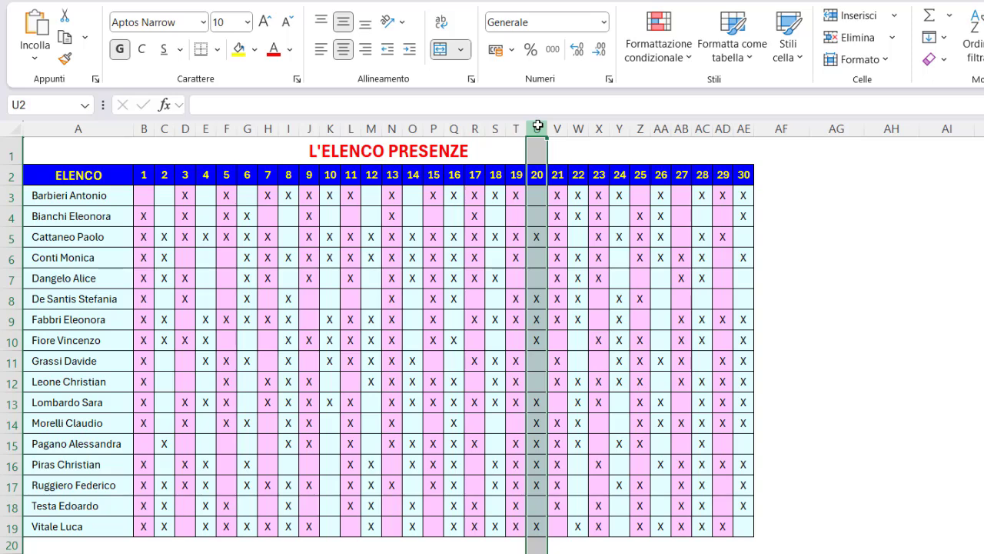
{"action": "key", "text": "ctrl+minus"}
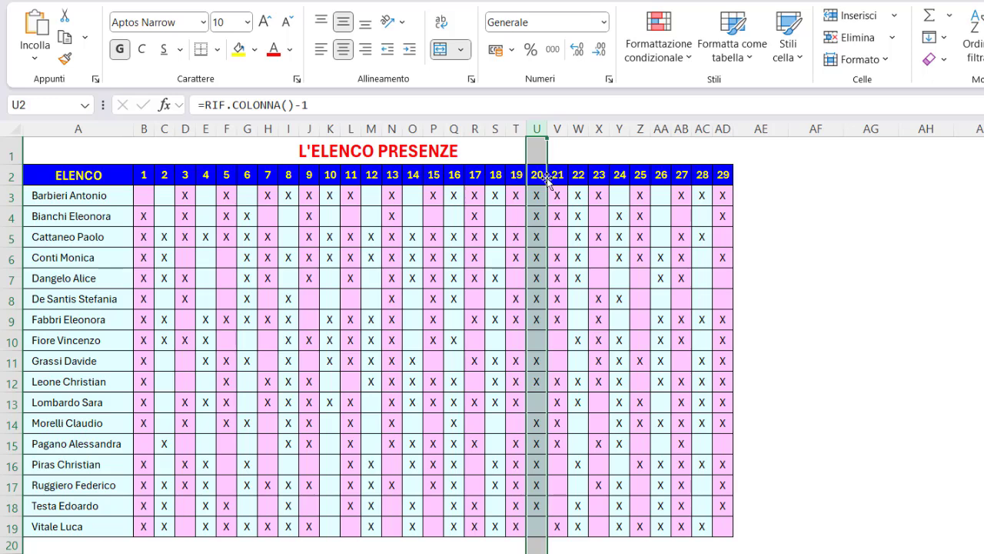
{"action": "left_click", "coordinate": [514, 176]}
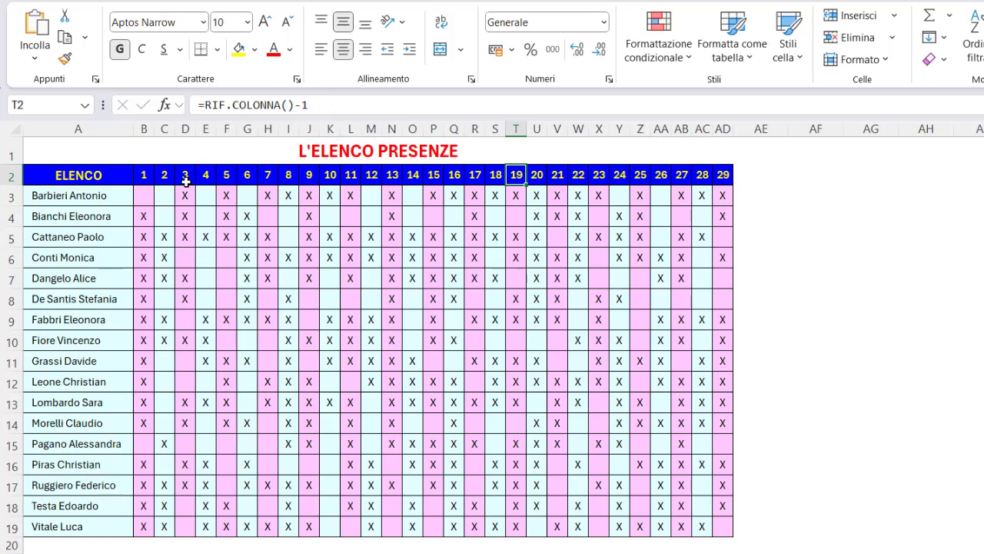
{"action": "left_click", "coordinate": [146, 150]}
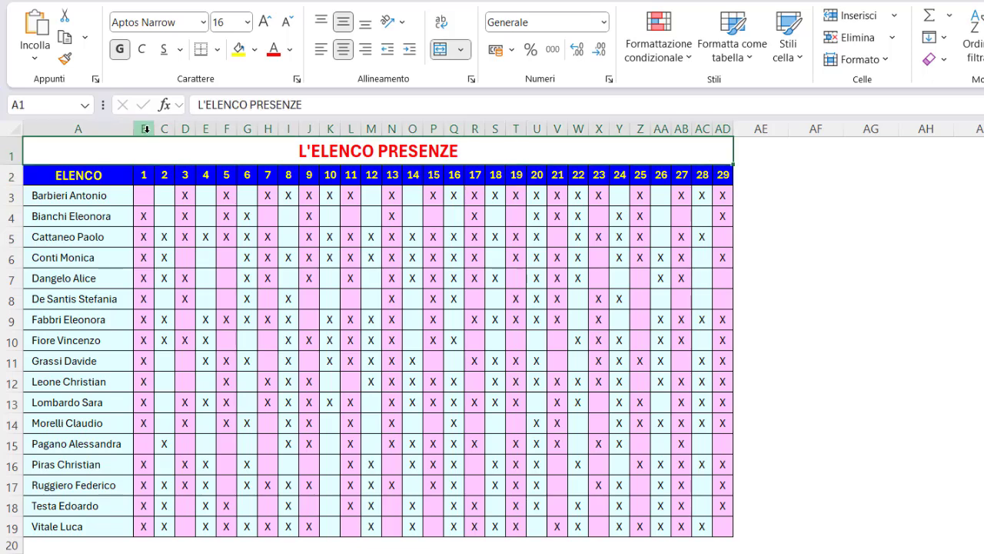
{"action": "left_click", "coordinate": [143, 175]}
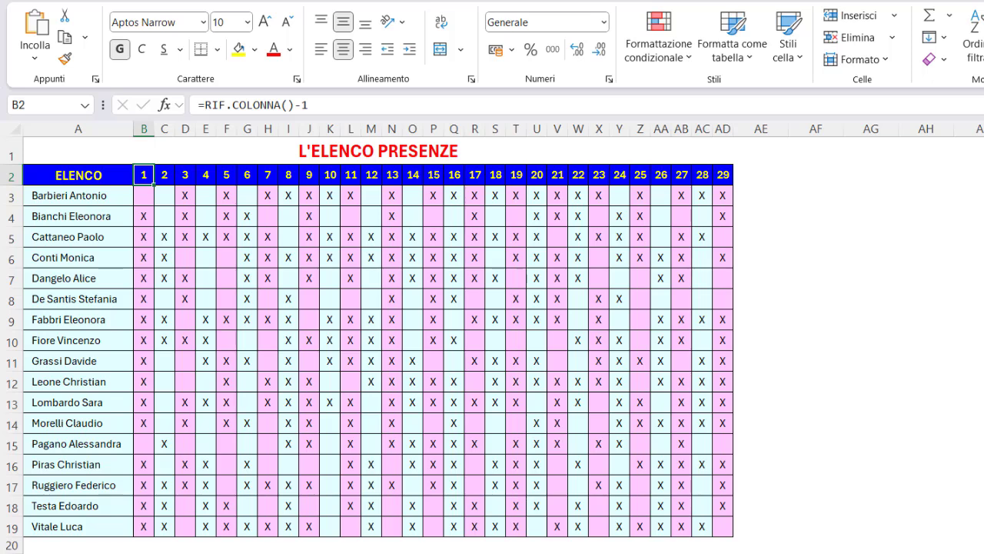
{"action": "left_click", "coordinate": [146, 152]}
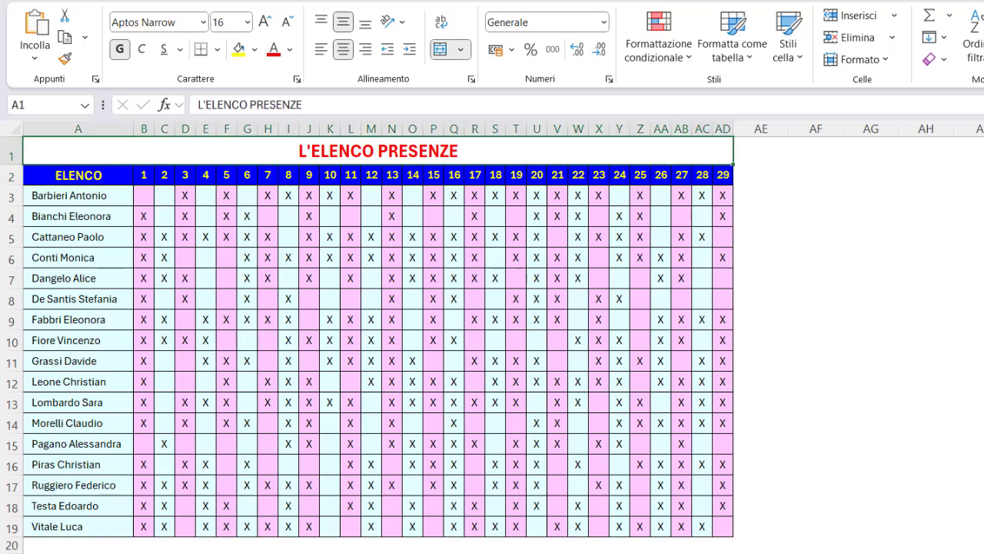